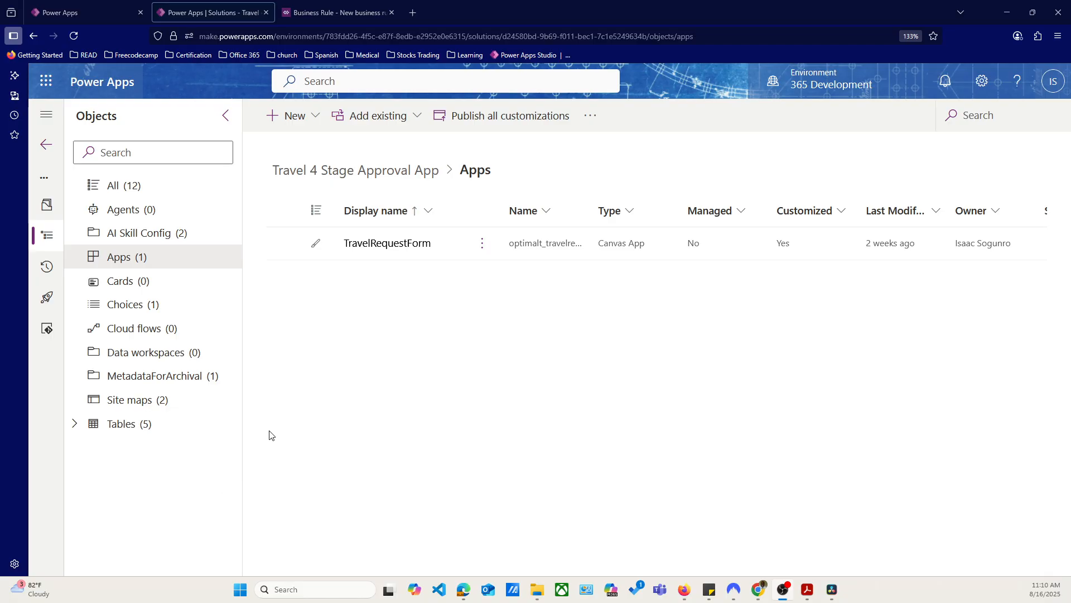
Expand the solution's list of tables, return to its apps and start a new model-driven app
click(112, 424)
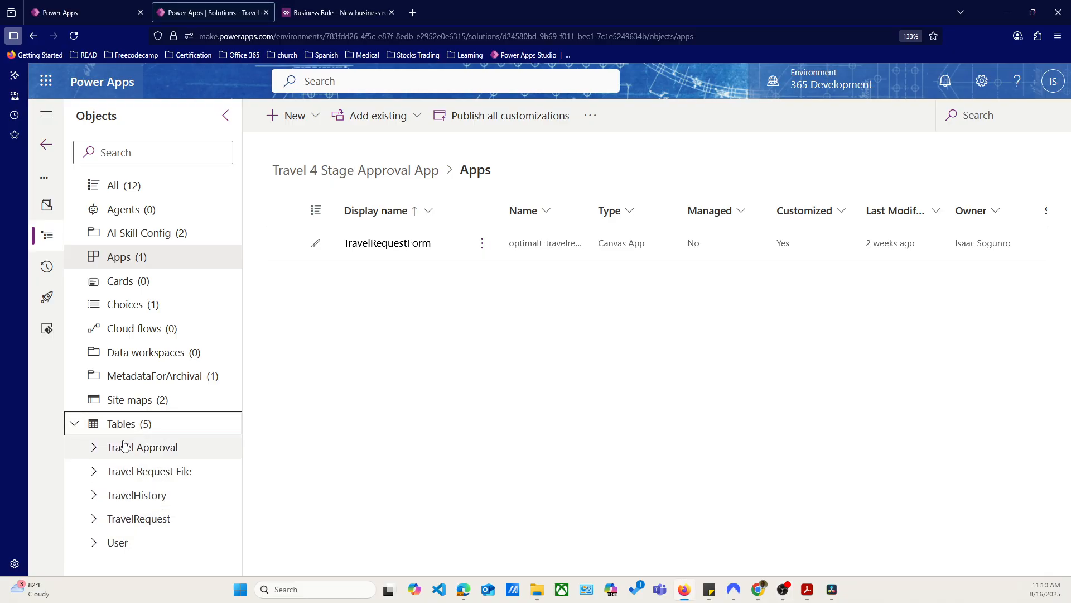
click(144, 256)
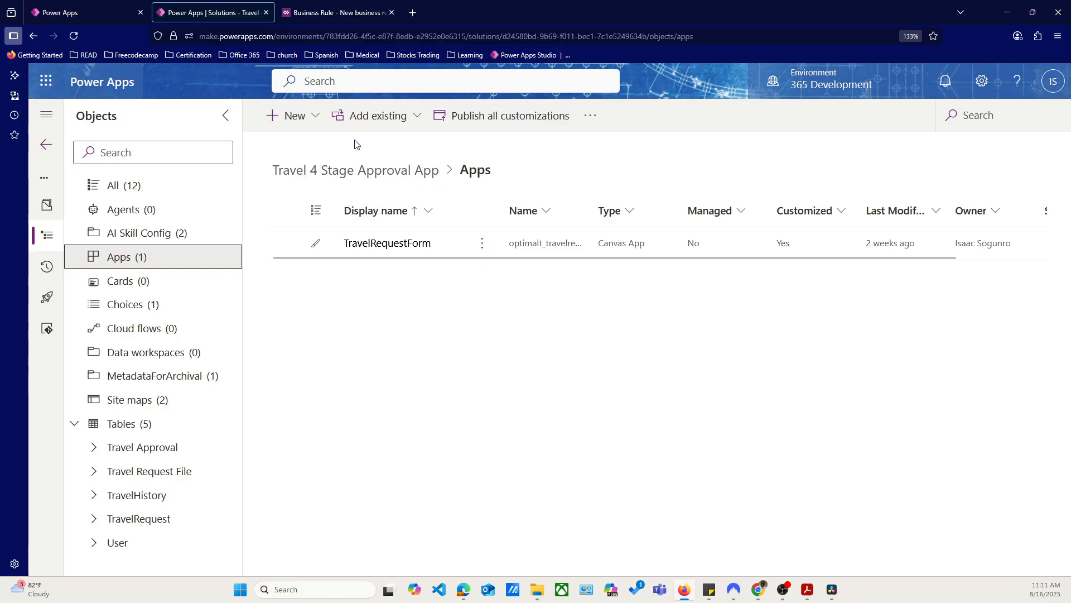
click(317, 118)
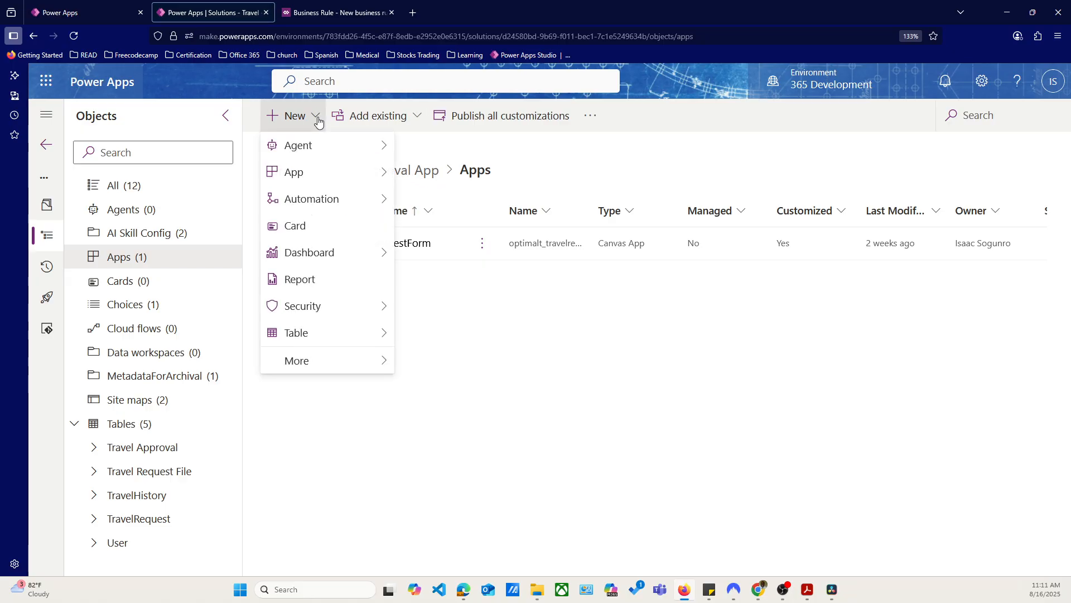
mouse_move(330, 179)
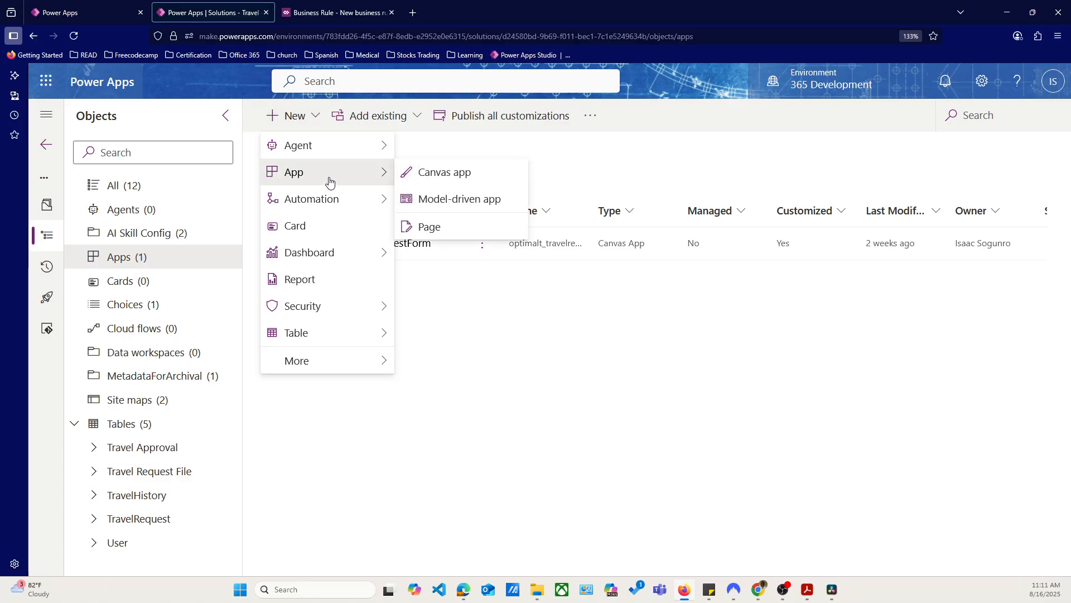
click(433, 199)
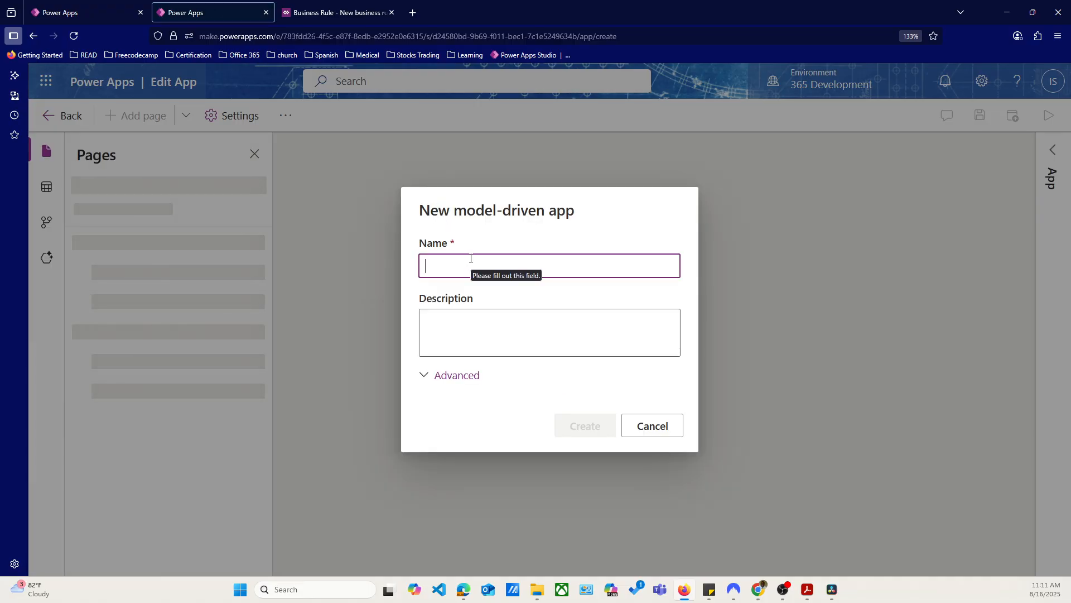
Name the new model-driven app Travel Approval Model Driven and create it without a custom solution's components
text(Travel)
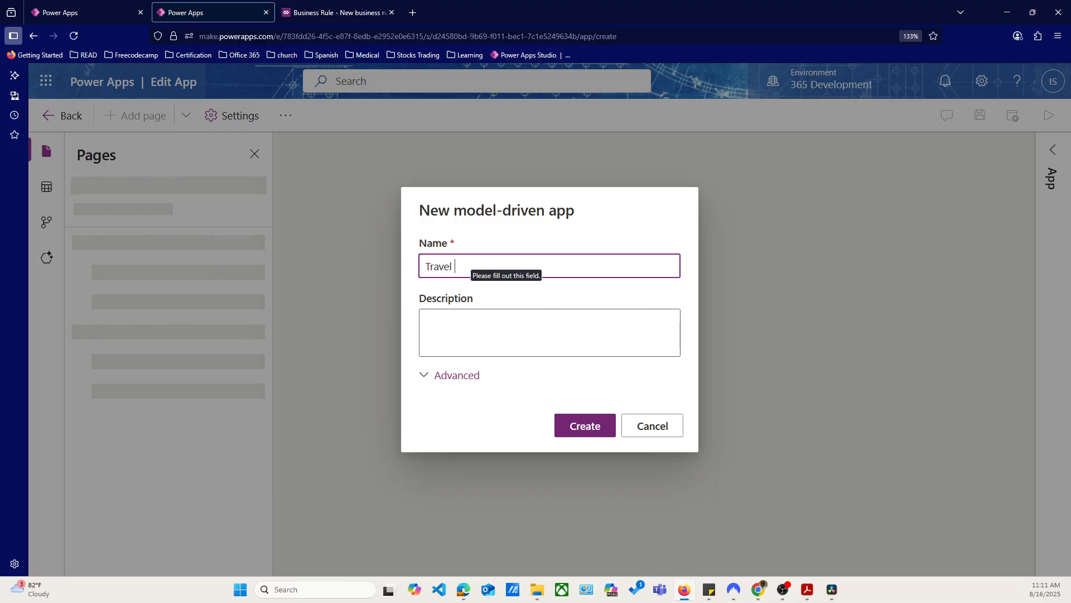
text( Appra)
key(BackSpace)
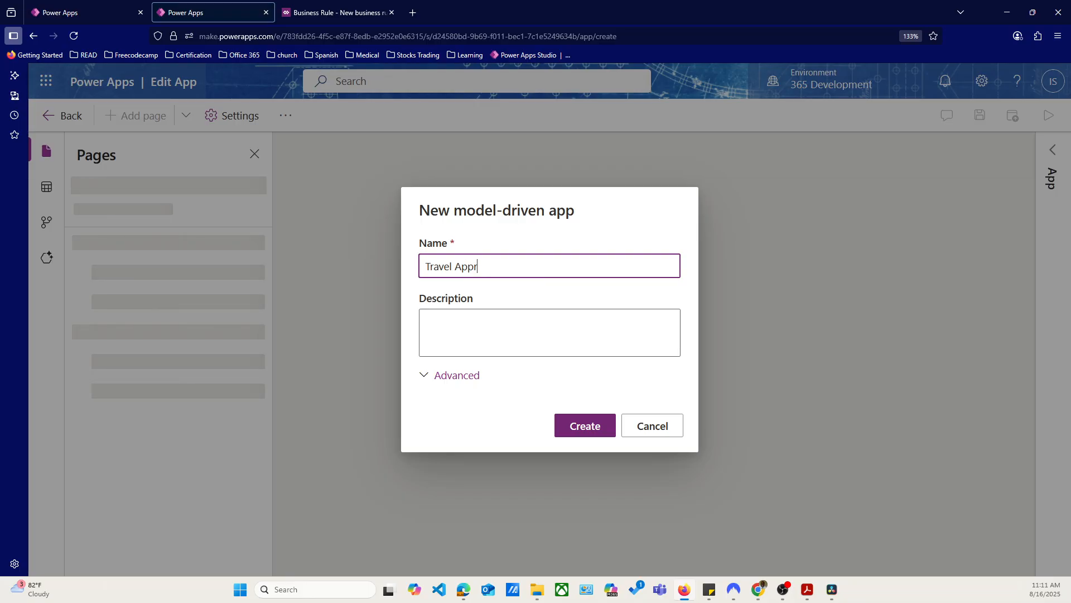
text(oval Model Driven)
click(440, 375)
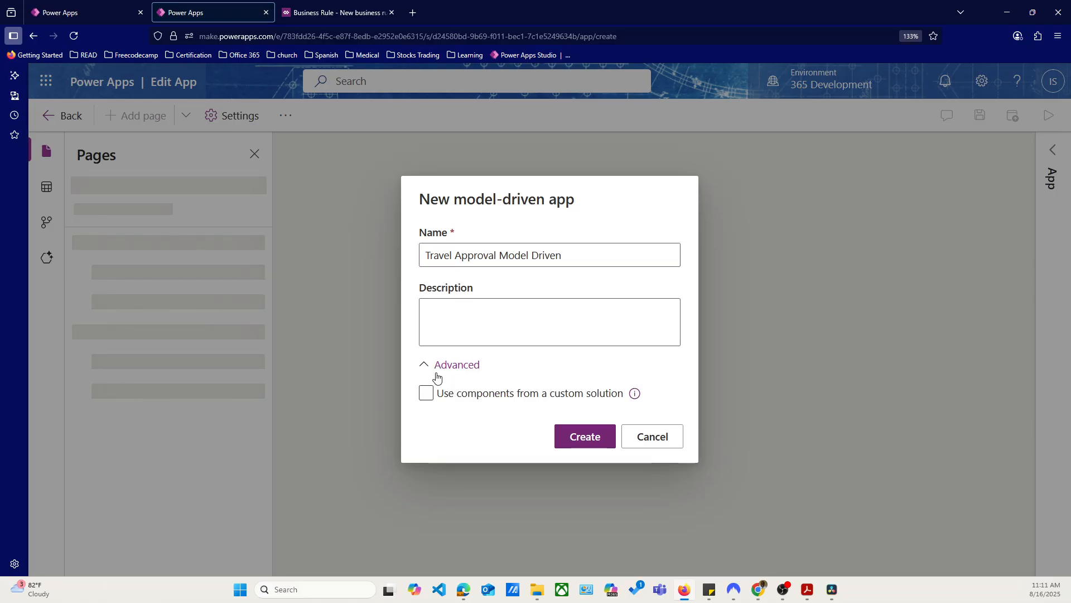
click(433, 366)
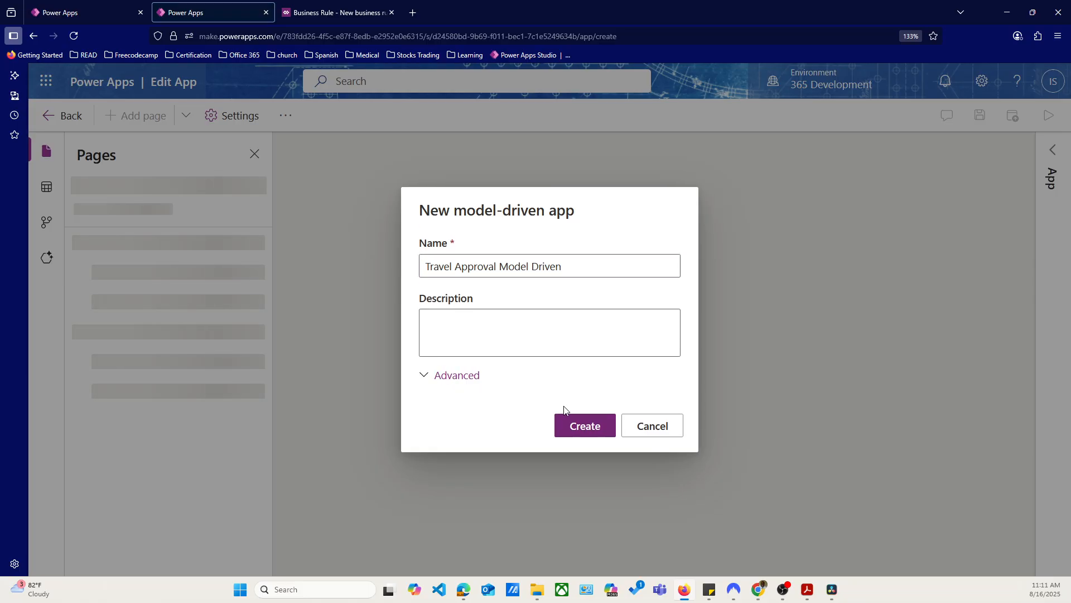
click(593, 431)
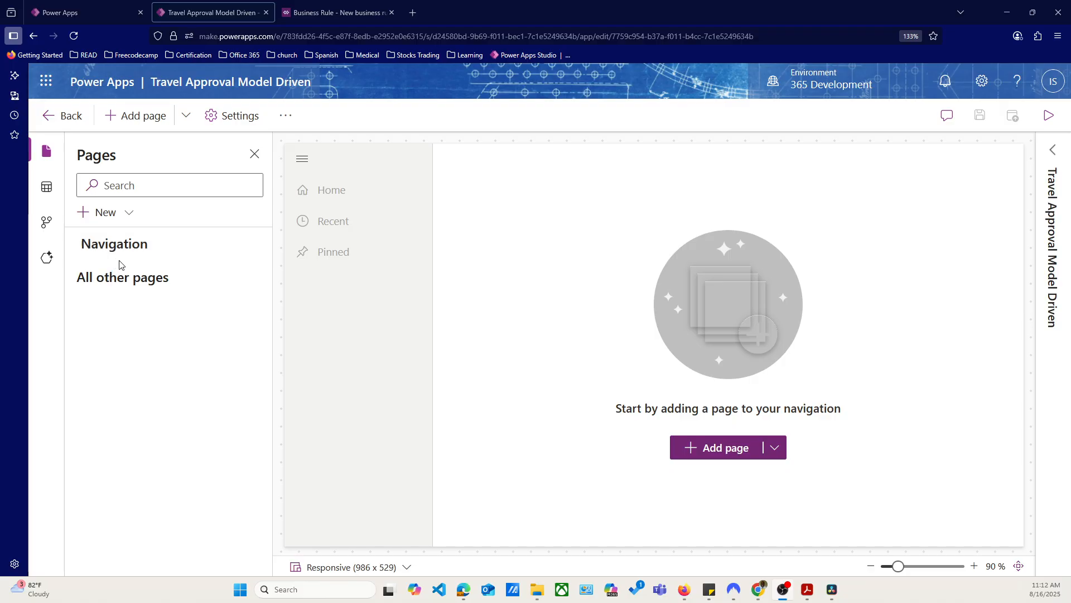
Add a Dataverse table page for the existing TravelRequest table, found by searching "trave", and show it in the navigation
click(128, 215)
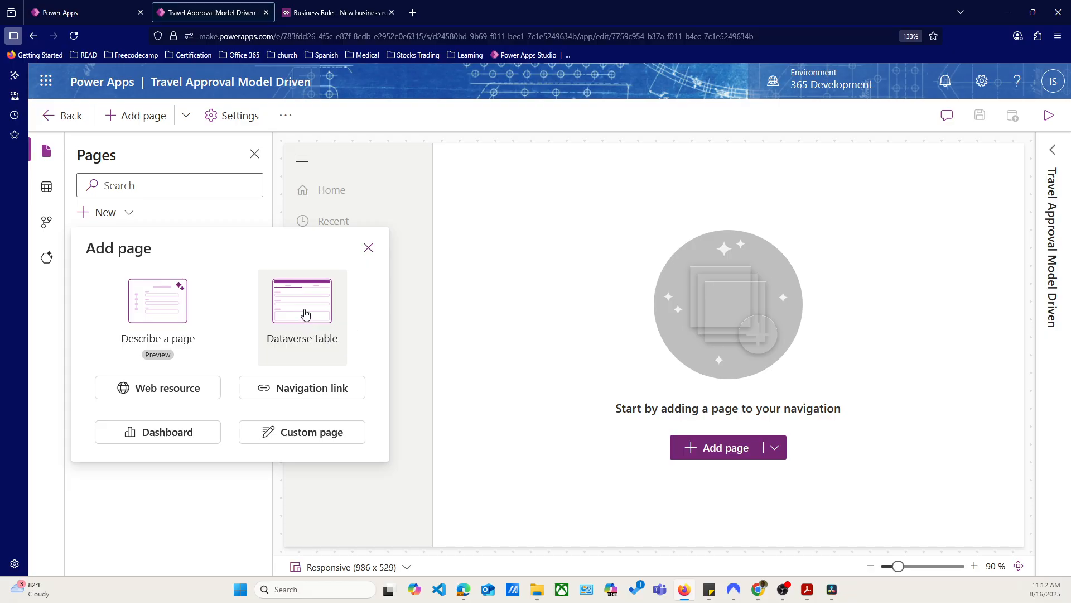
click(305, 318)
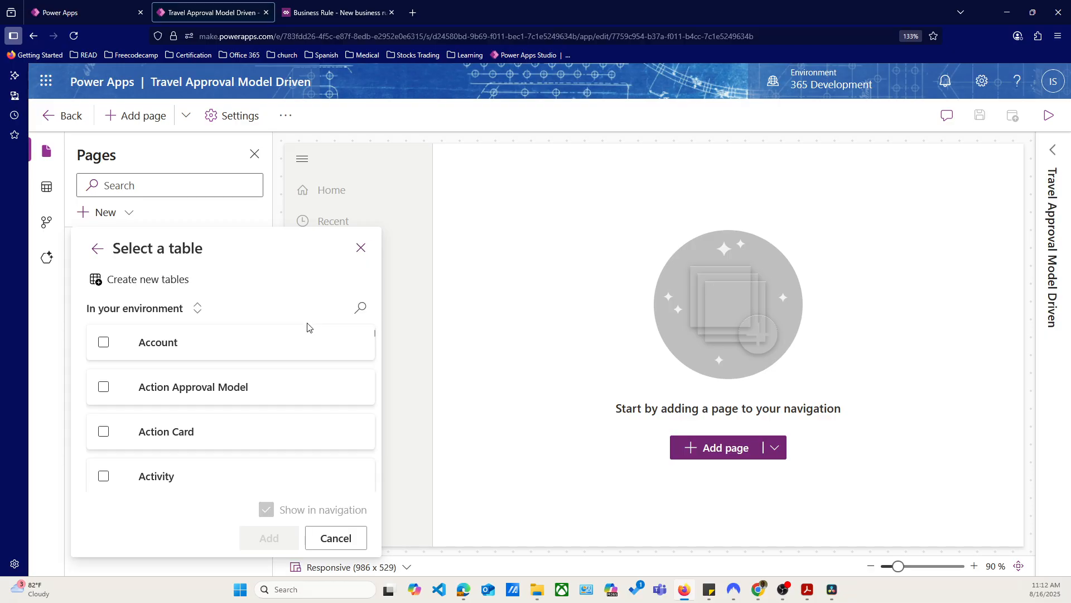
click(363, 309)
text(t)
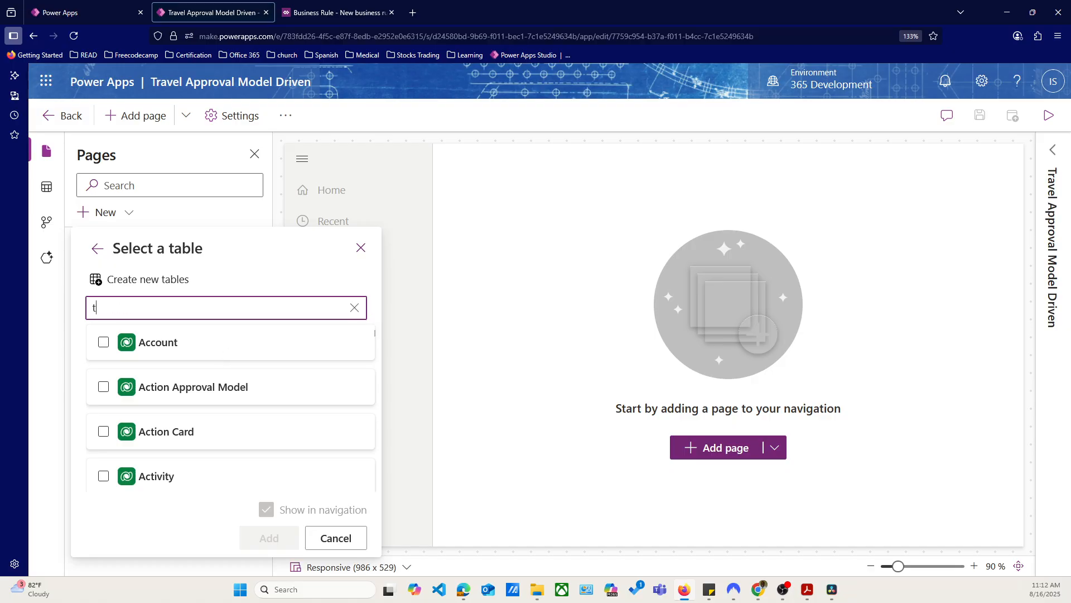
text(rave)
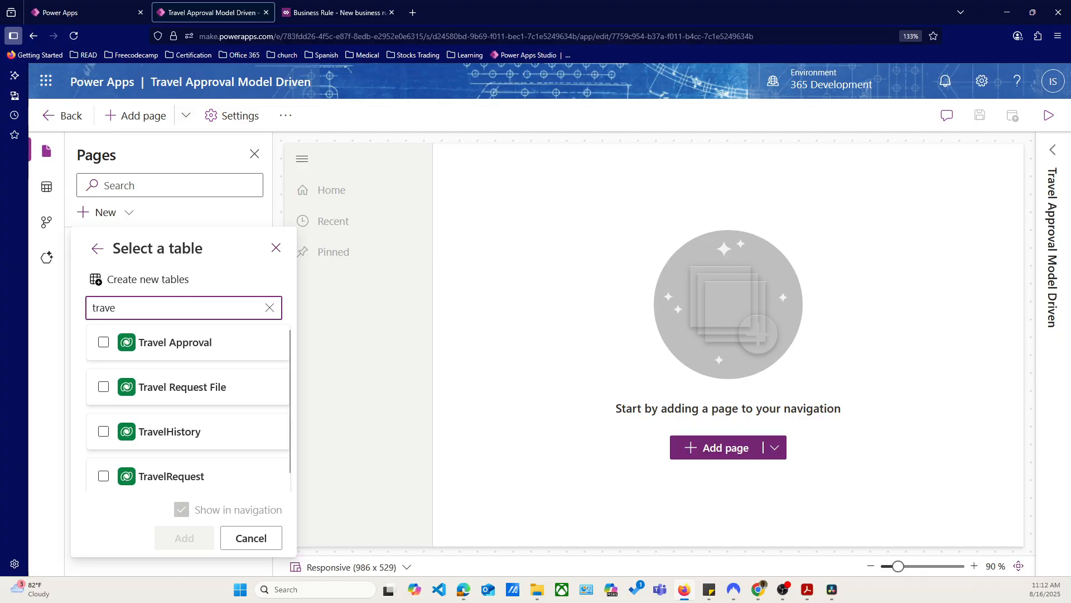
click(109, 489)
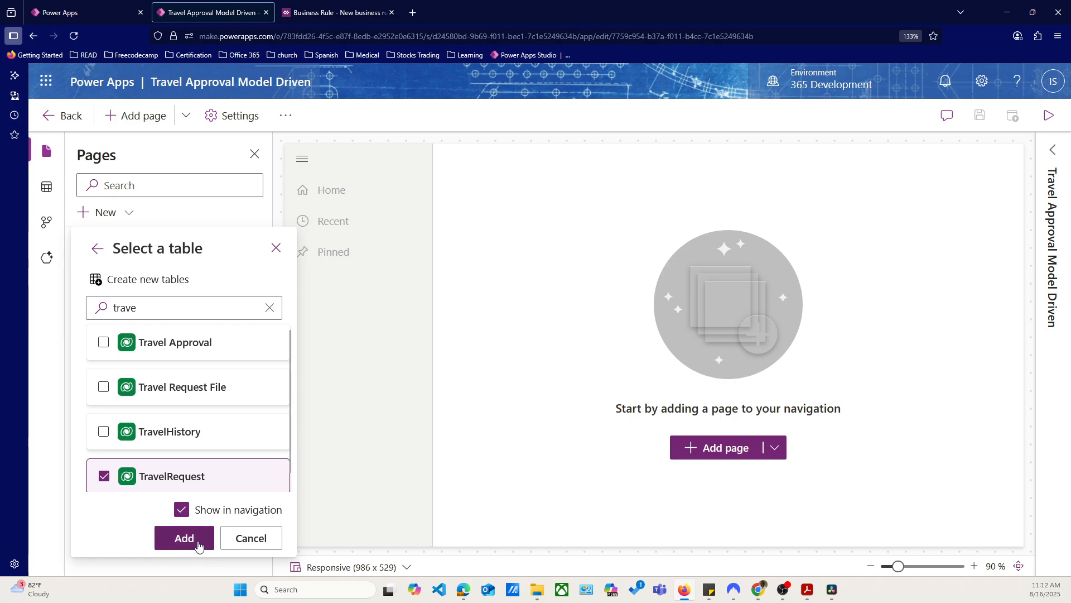
click(198, 545)
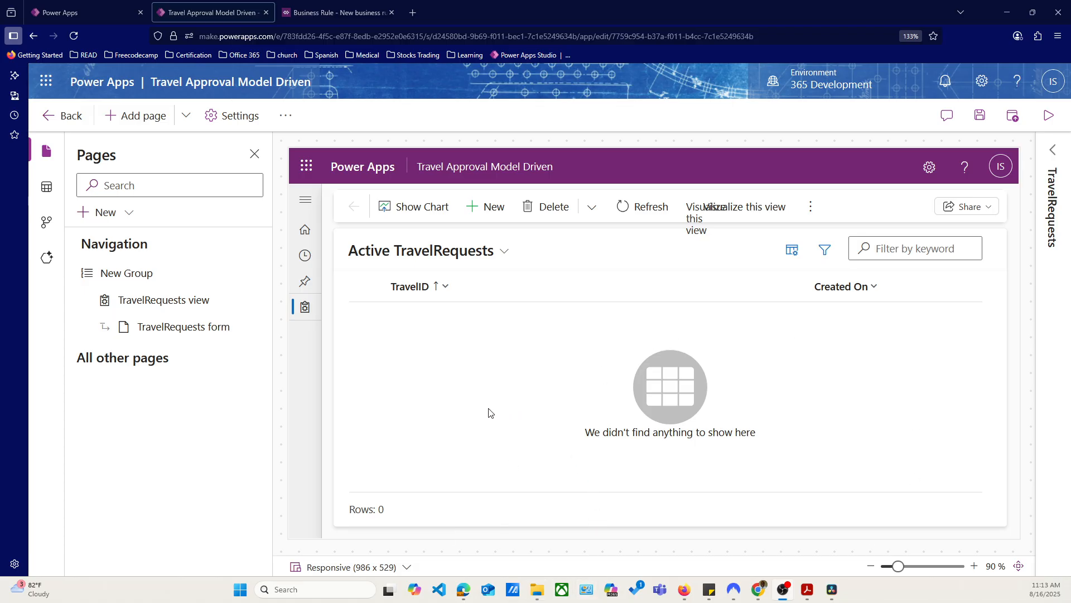
Open the TravelRequests form preview and examine its TravelID, Title and Estimated Cost fields
click(147, 329)
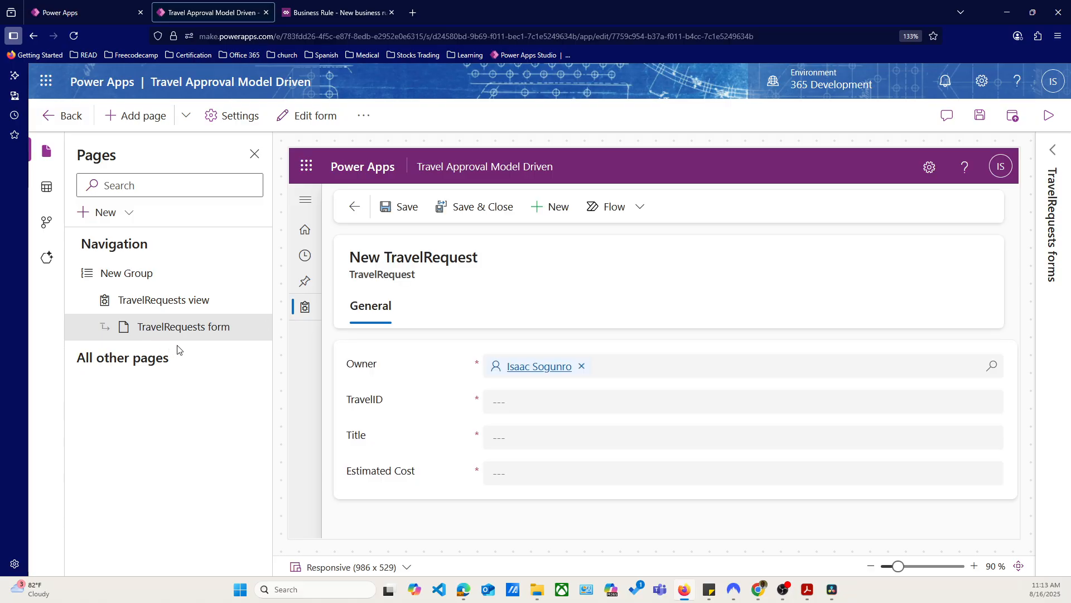
click(535, 436)
click(525, 401)
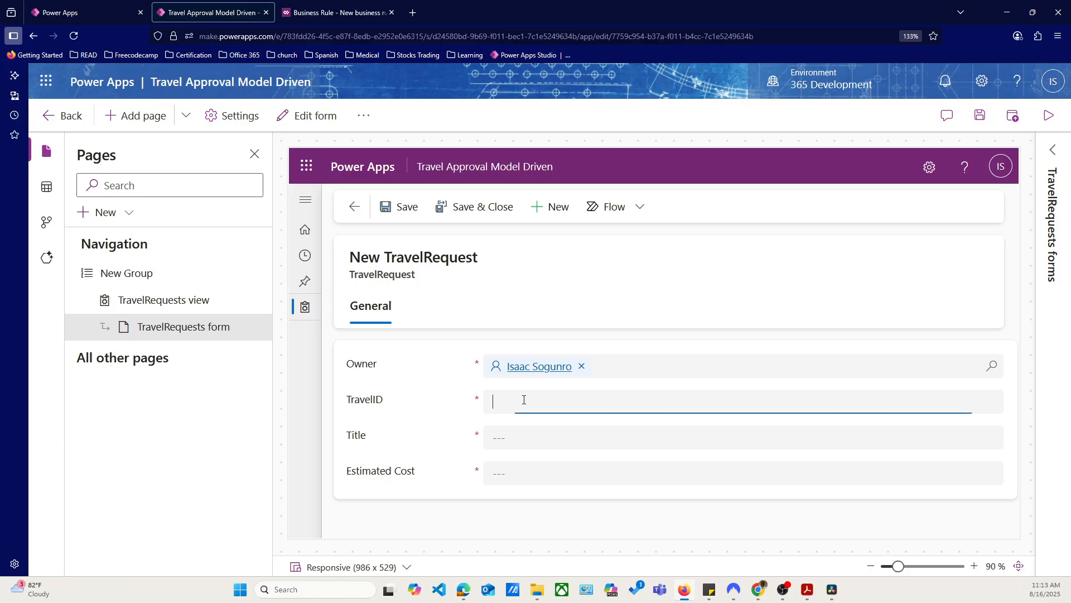
click(526, 437)
click(527, 472)
click(514, 437)
click(521, 407)
click(515, 435)
Try out the Title field in the form preview with the sample text "dgdfg" and clear it again
text(dgdfg)
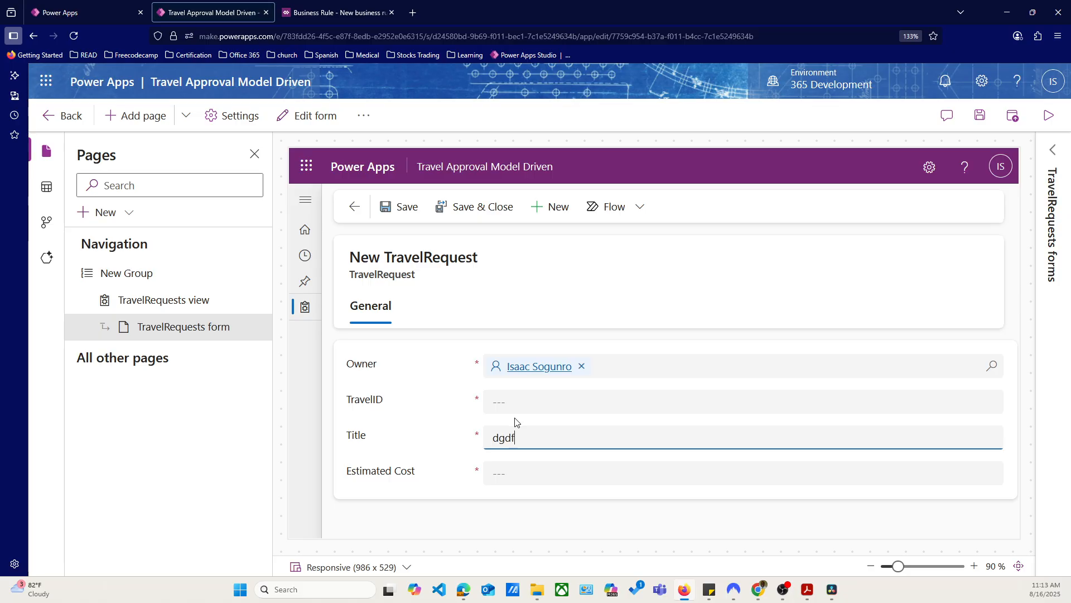
click(535, 470)
double_click(552, 434)
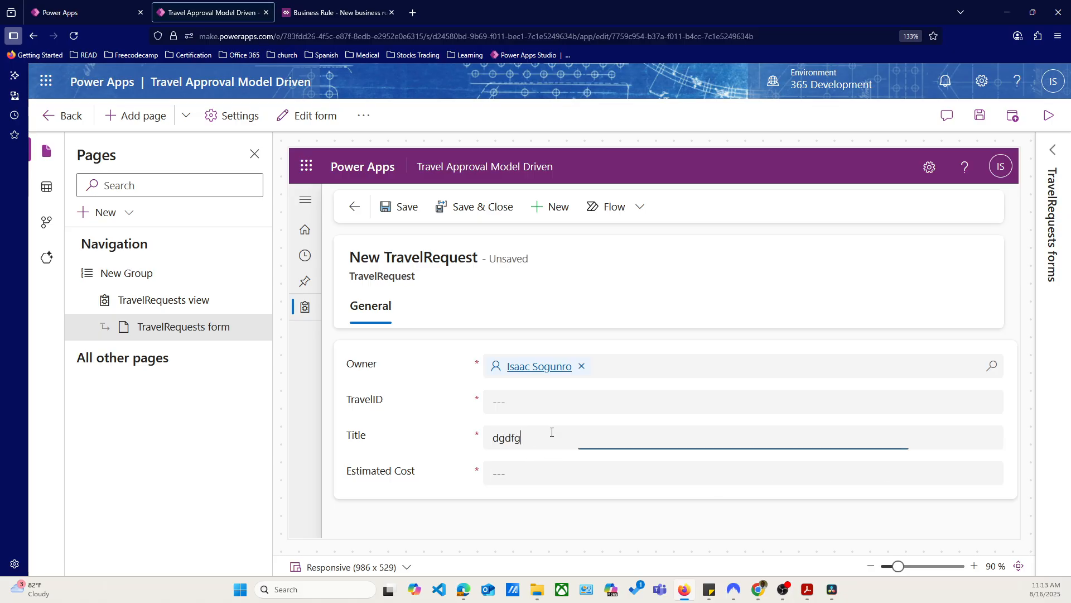
key(BackSpace)
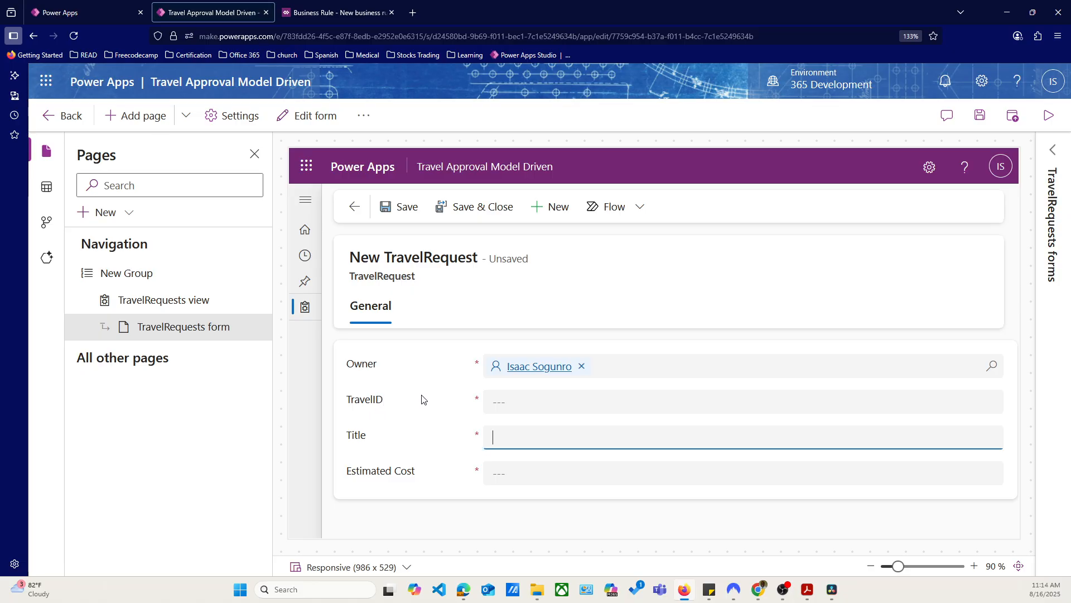
click(514, 402)
click(510, 435)
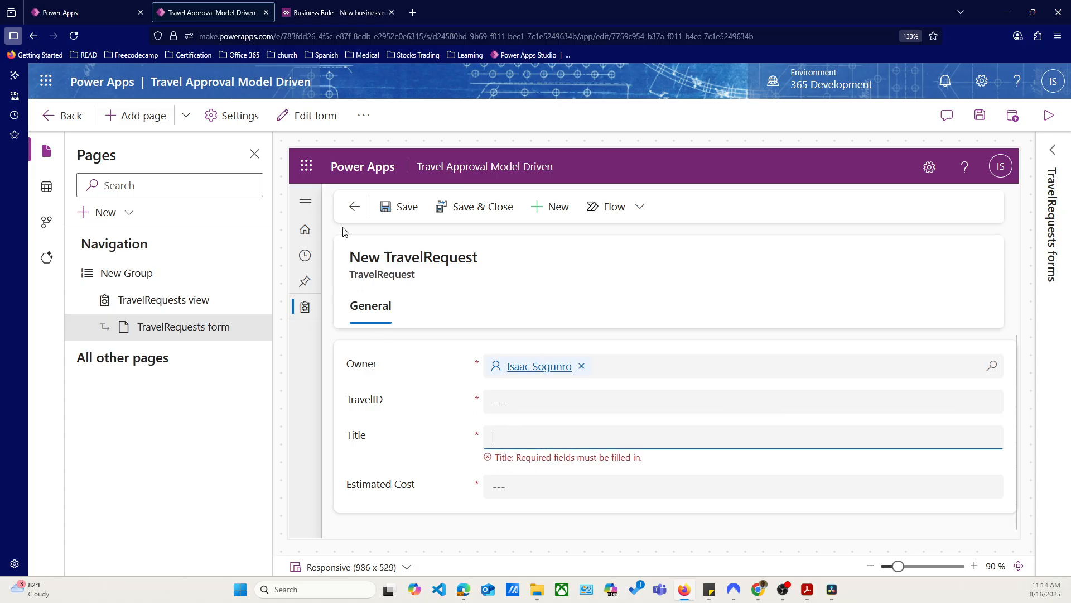
Open the TravelRequests form for editing, saving the app's pending changes, and list the form's related tables
click(303, 115)
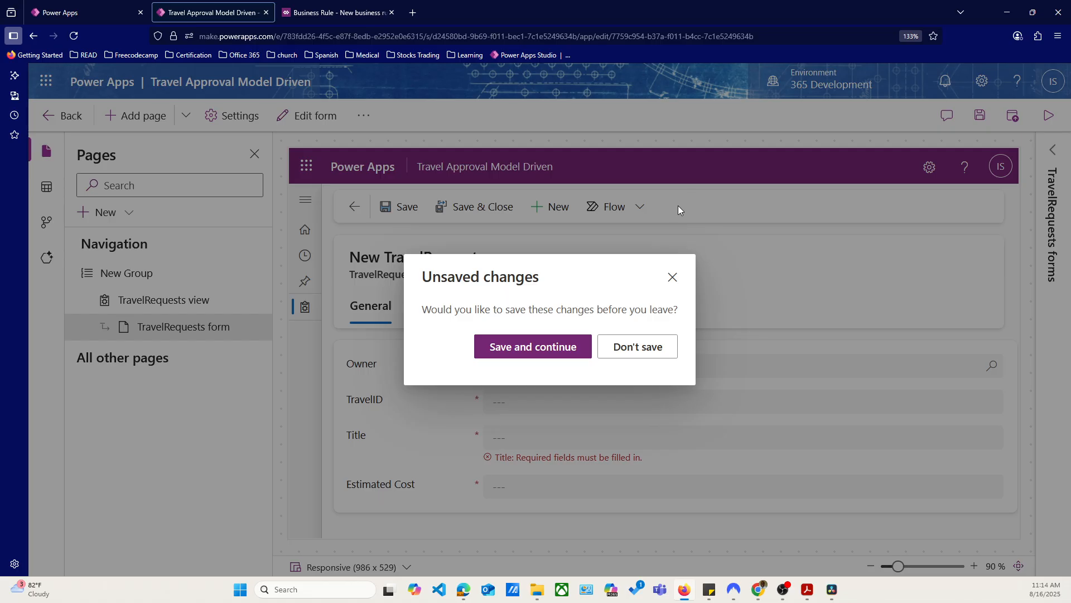
click(519, 354)
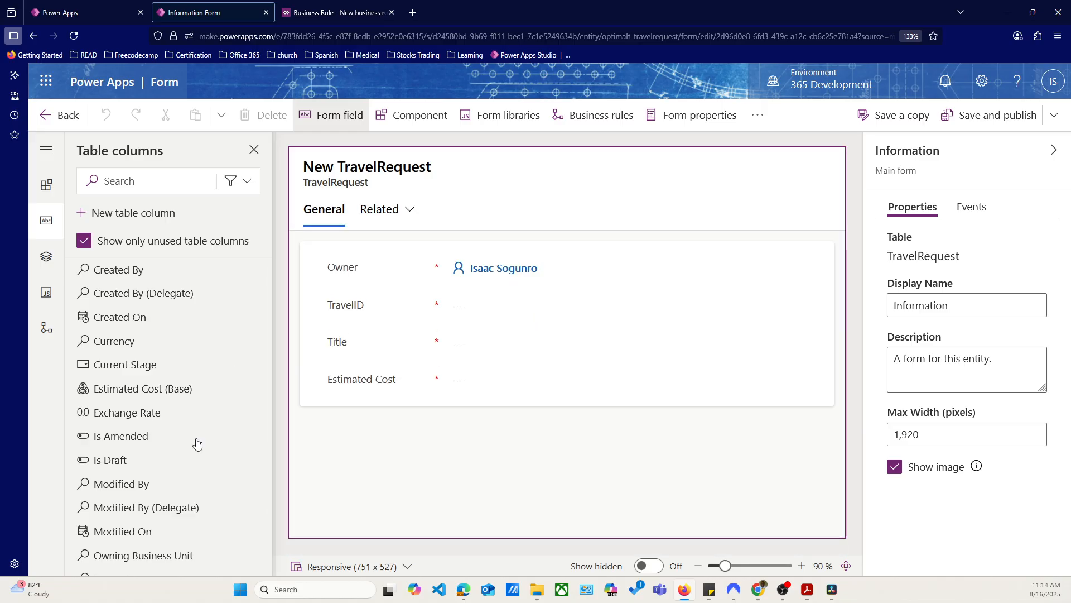
click(383, 217)
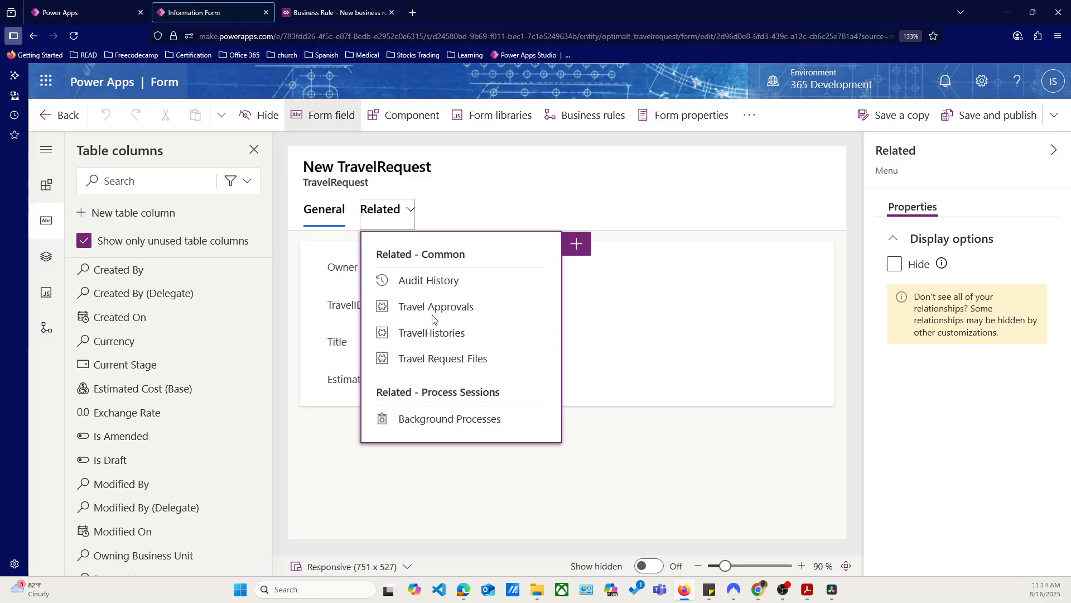
Set the name of the form's General tab to Travel Form
click(342, 211)
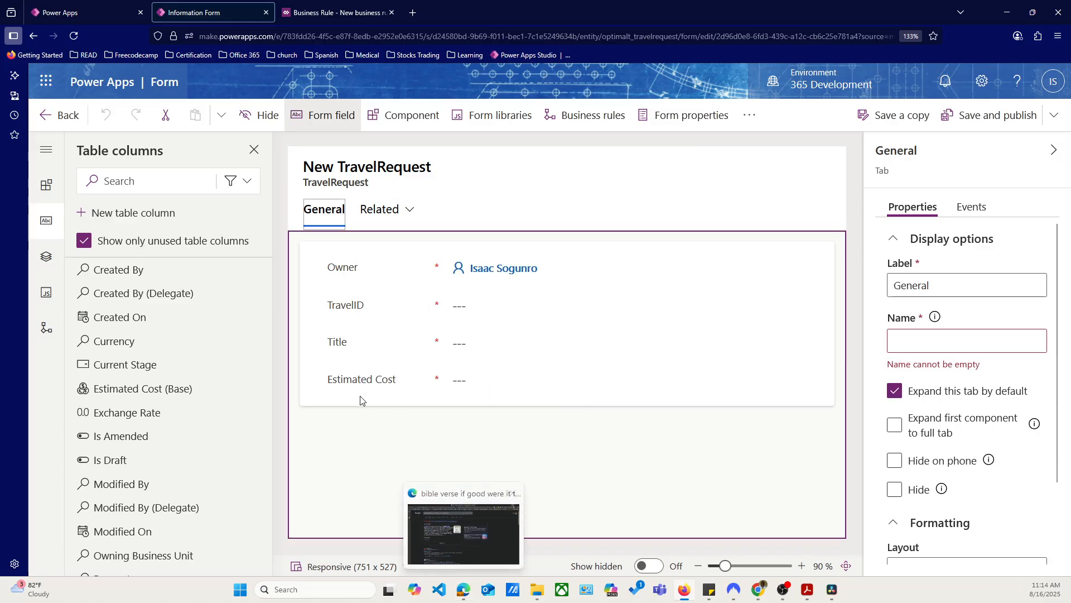
click(921, 334)
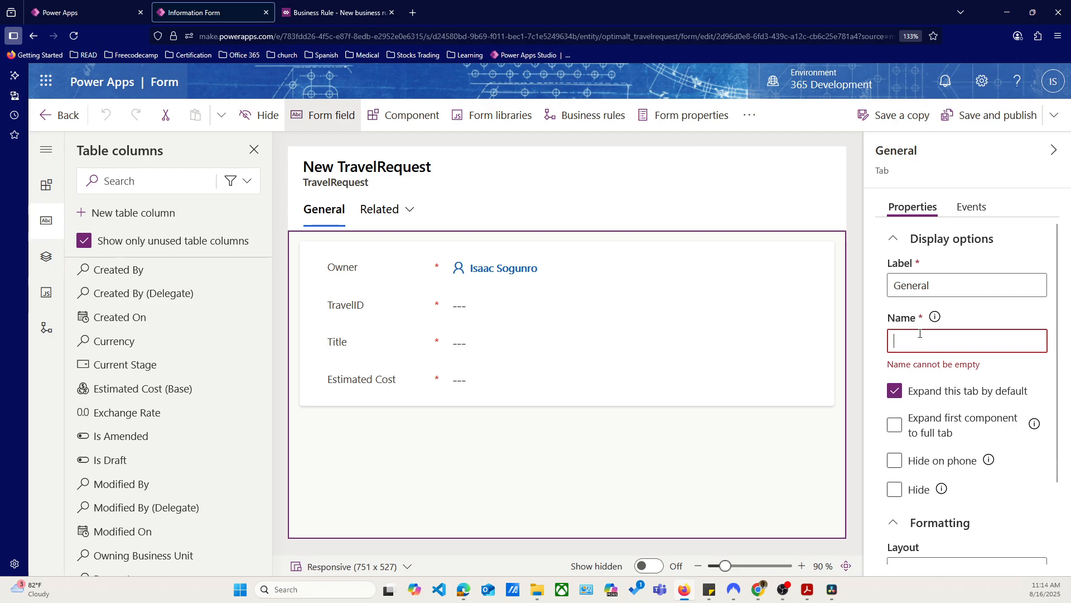
text(Tra)
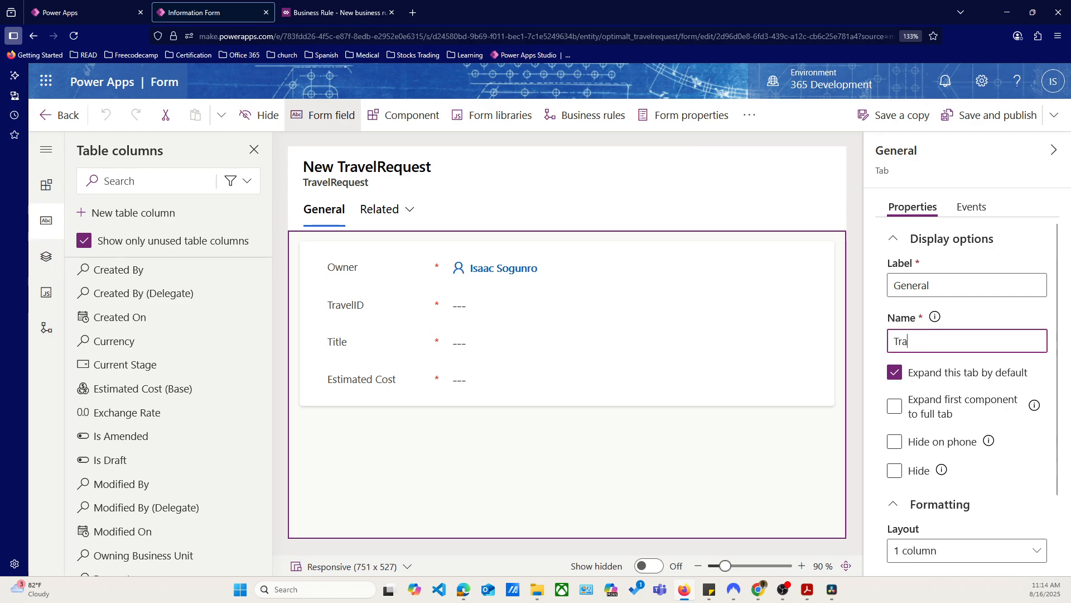
text(vel Form)
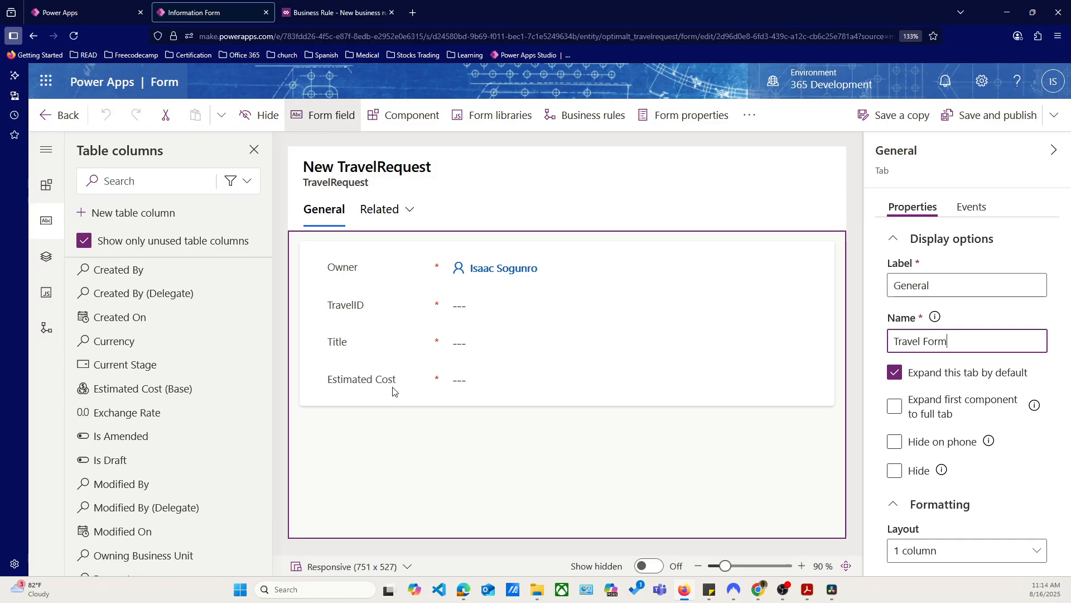
Look through the unused table columns, and list all columns of the table, including those already on the form
scroll(167, 412, down, 3)
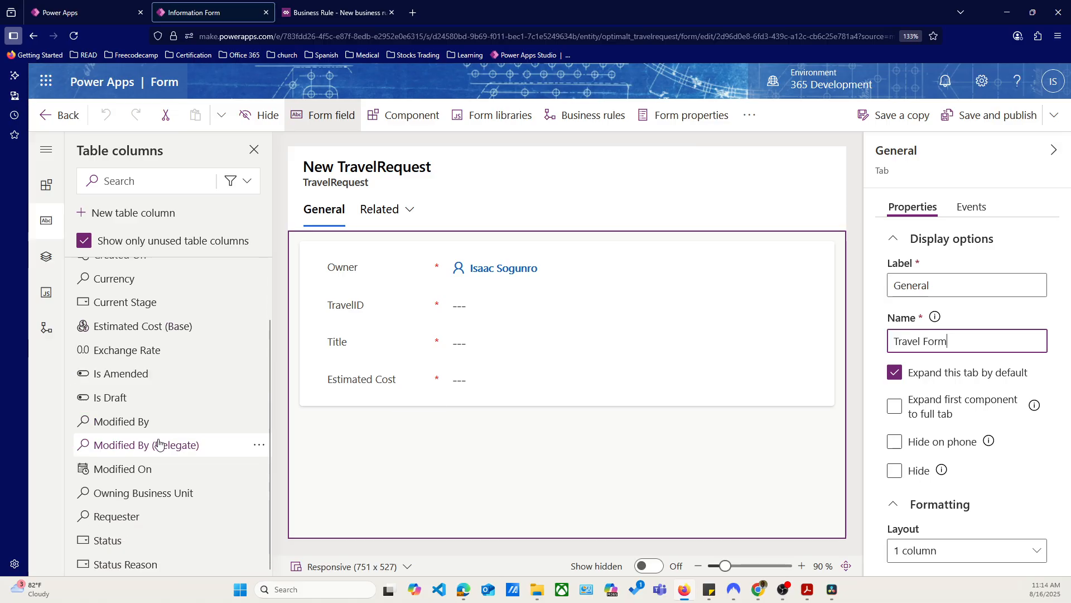
scroll(158, 437, up, 3)
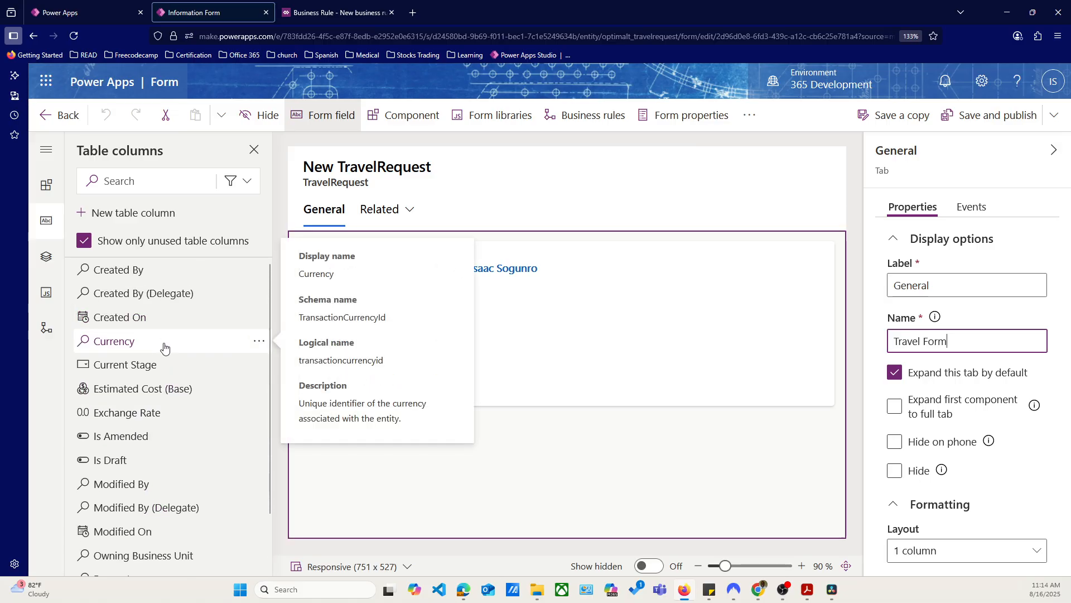
scroll(143, 370, down, 2)
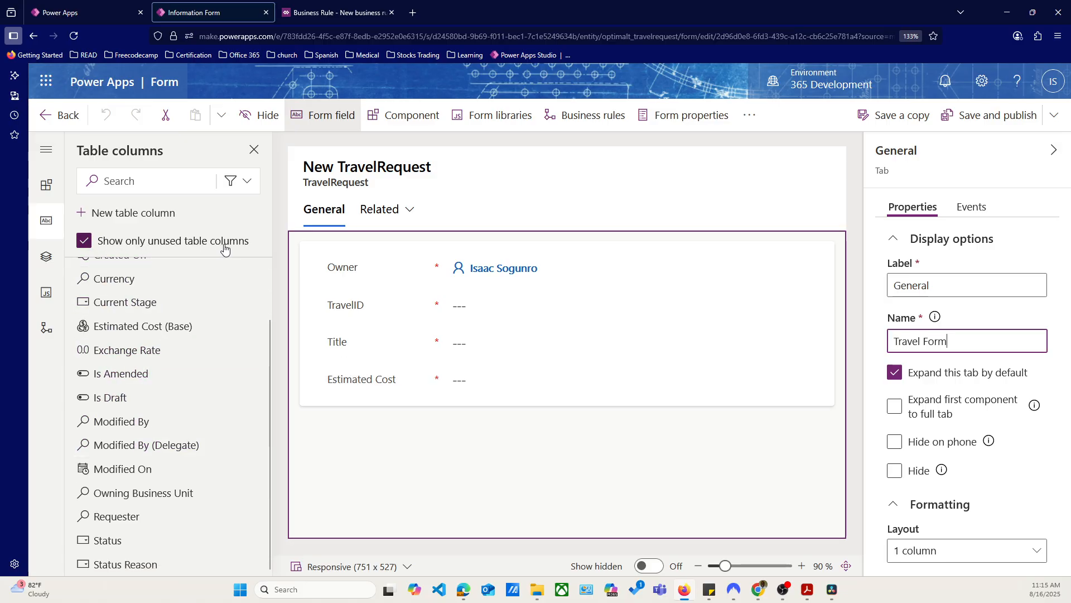
scroll(109, 416, up, 2)
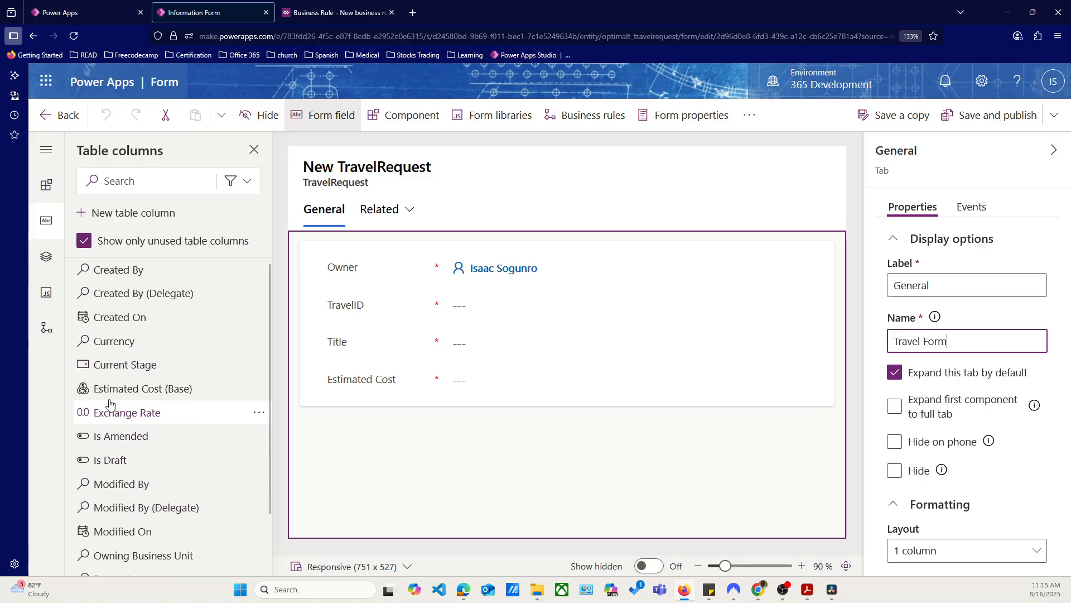
click(84, 243)
scroll(144, 437, down, 5)
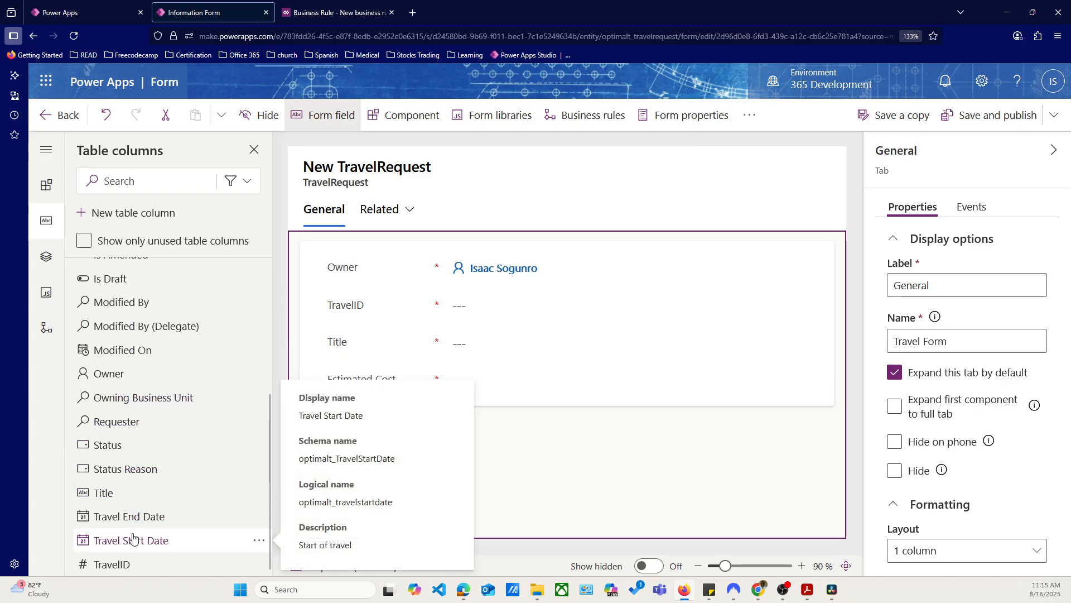
scroll(132, 539, up, 6)
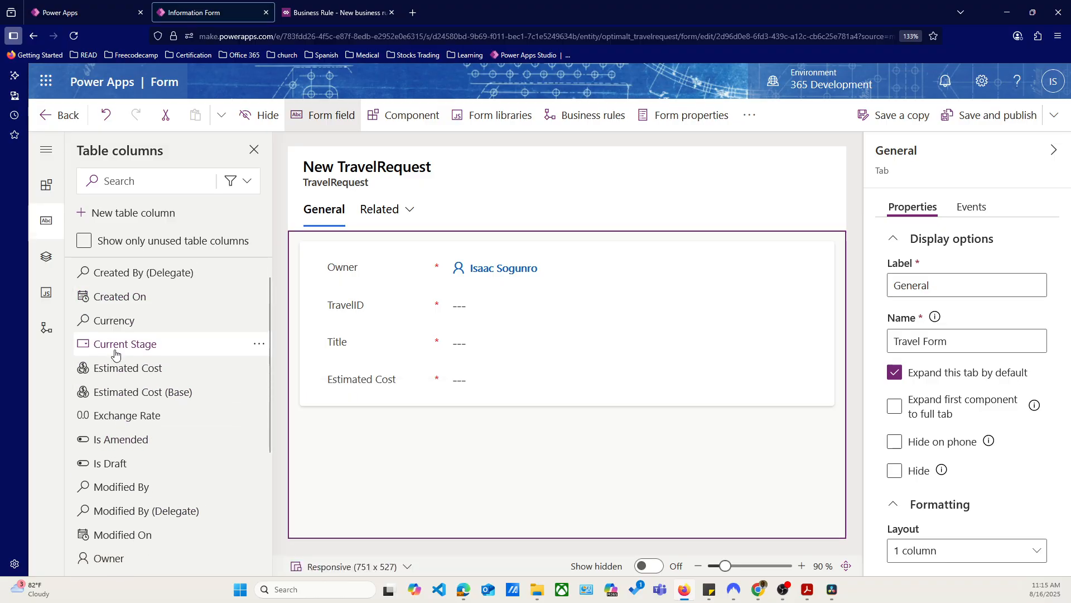
Add the Travel Start Date and Travel End Date columns to the form's General section, in that order below Estimated Cost
scroll(112, 402, down, 5)
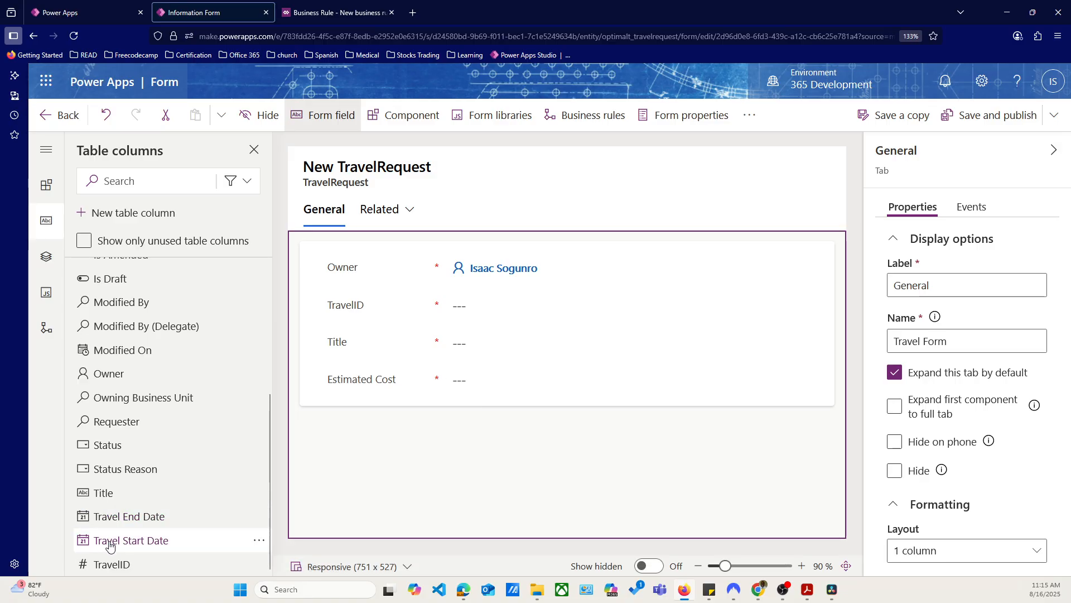
mouse_move(108, 522)
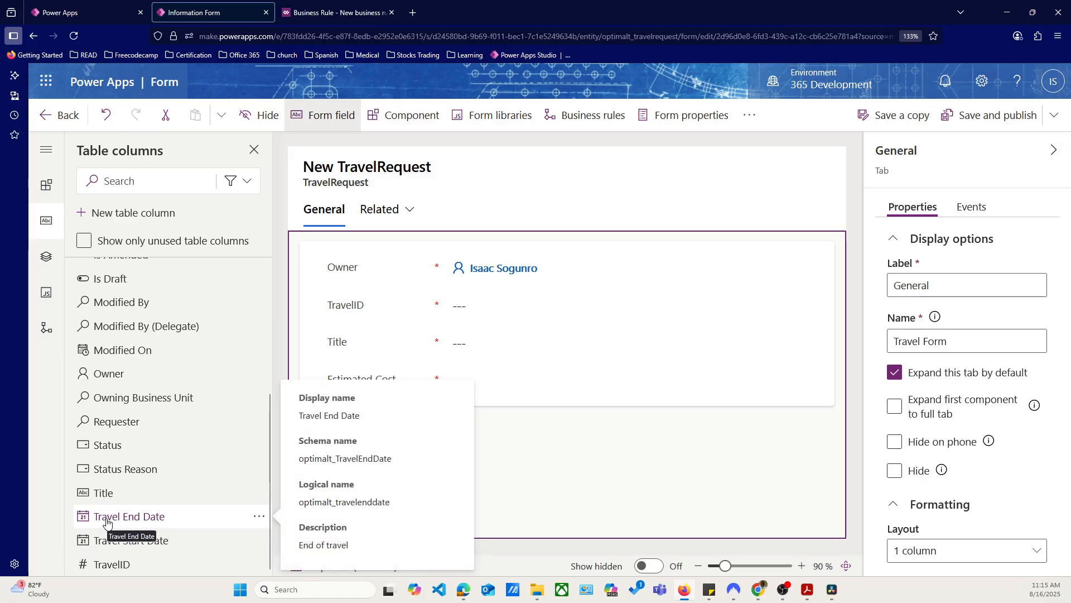
drag(108, 522, 440, 394)
click(258, 543)
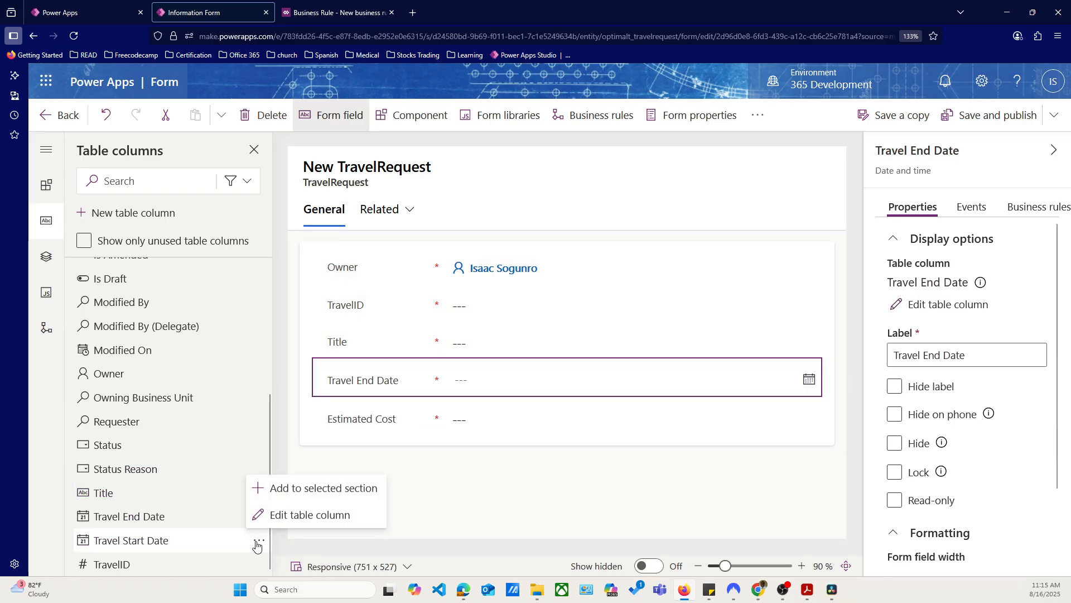
click(232, 540)
mouse_move(136, 541)
mouse_down()
mouse_move(429, 460)
mouse_move(472, 426)
mouse_up()
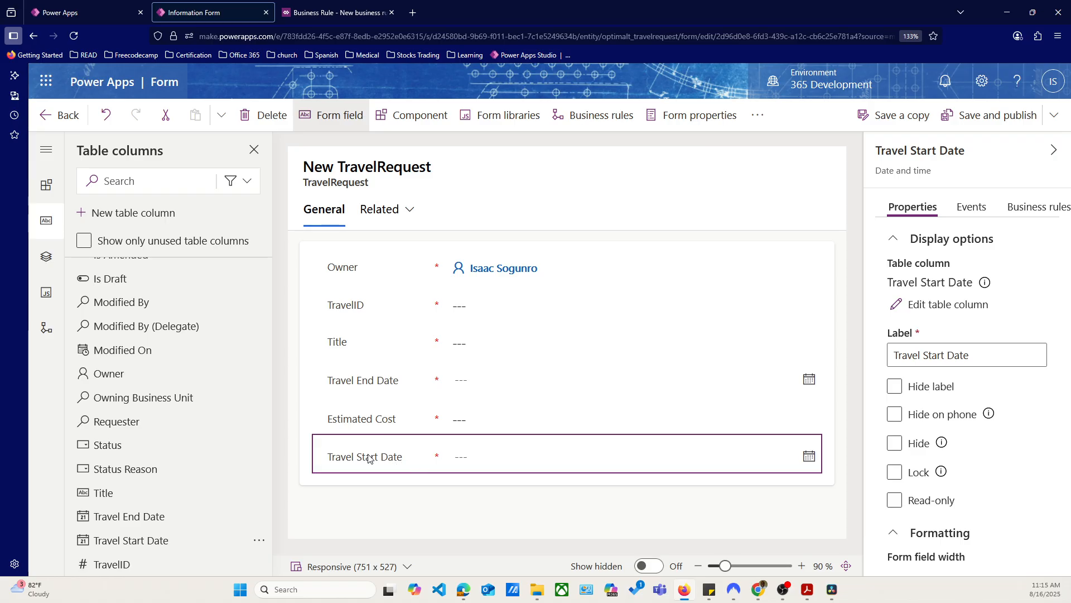
drag(340, 466, 342, 379)
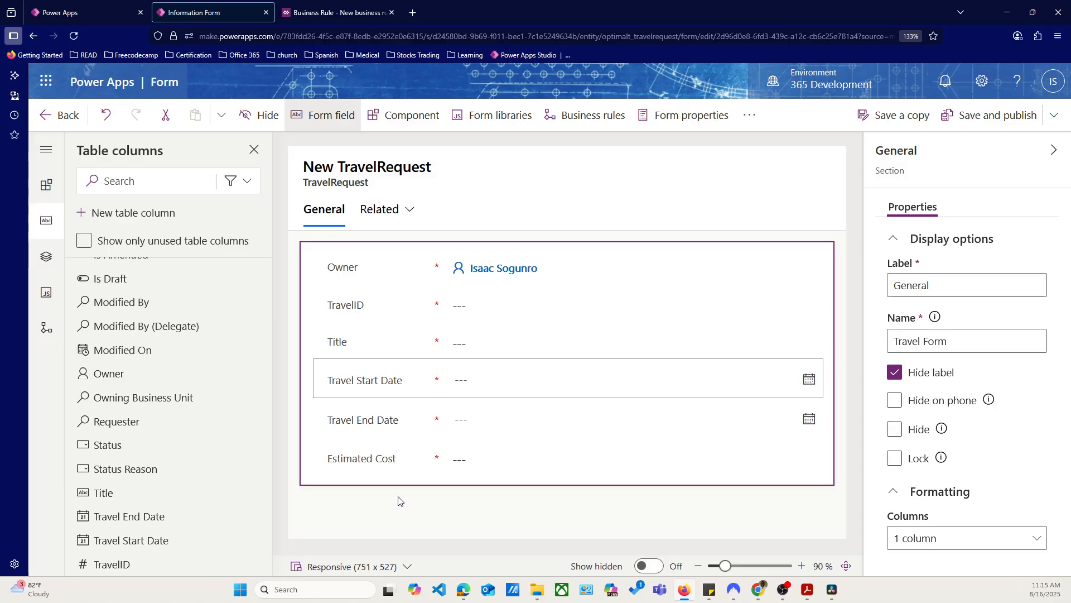
drag(372, 460, 378, 422)
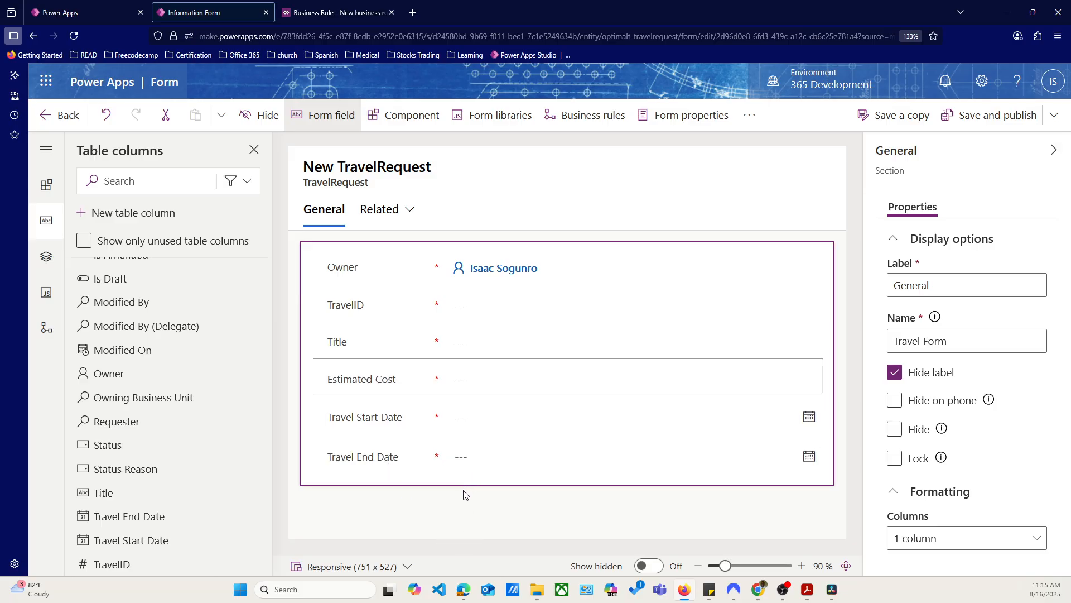
Try out hiding the General section and the Estimated Cost field, showing each one again
click(252, 117)
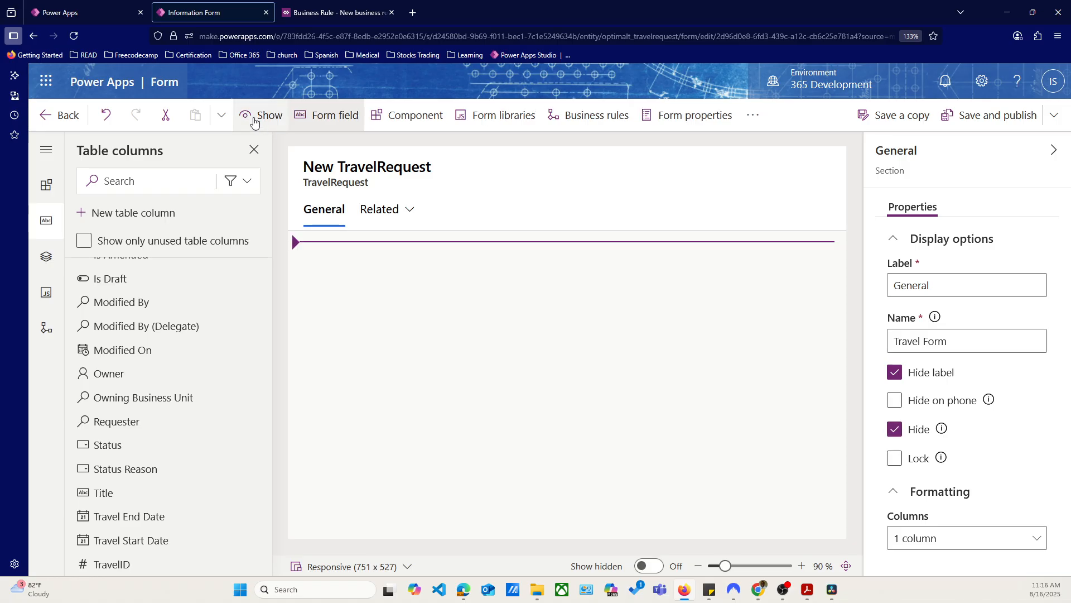
click(253, 122)
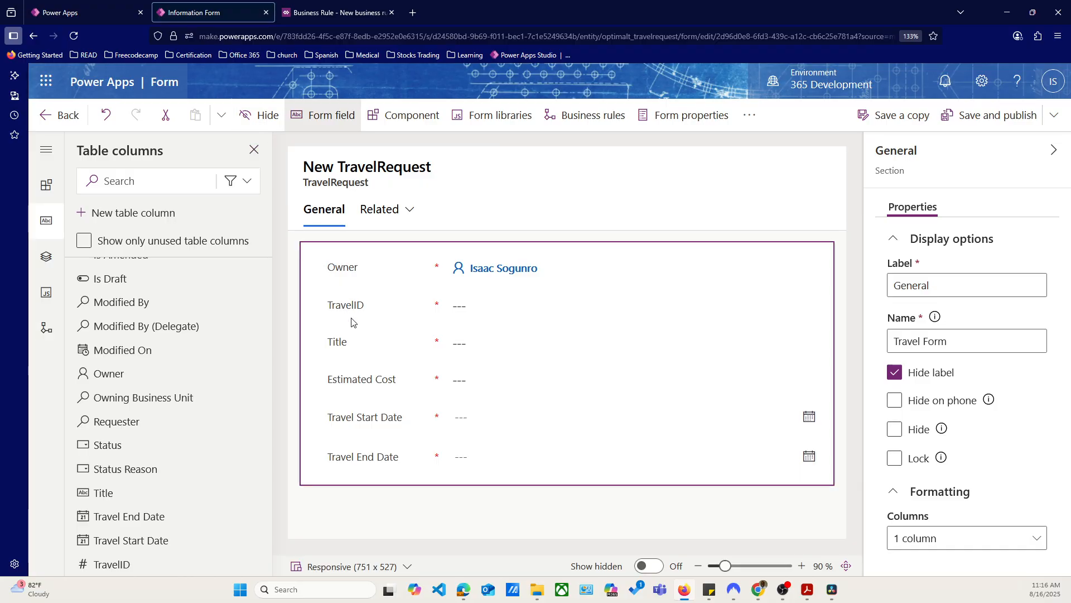
click(349, 344)
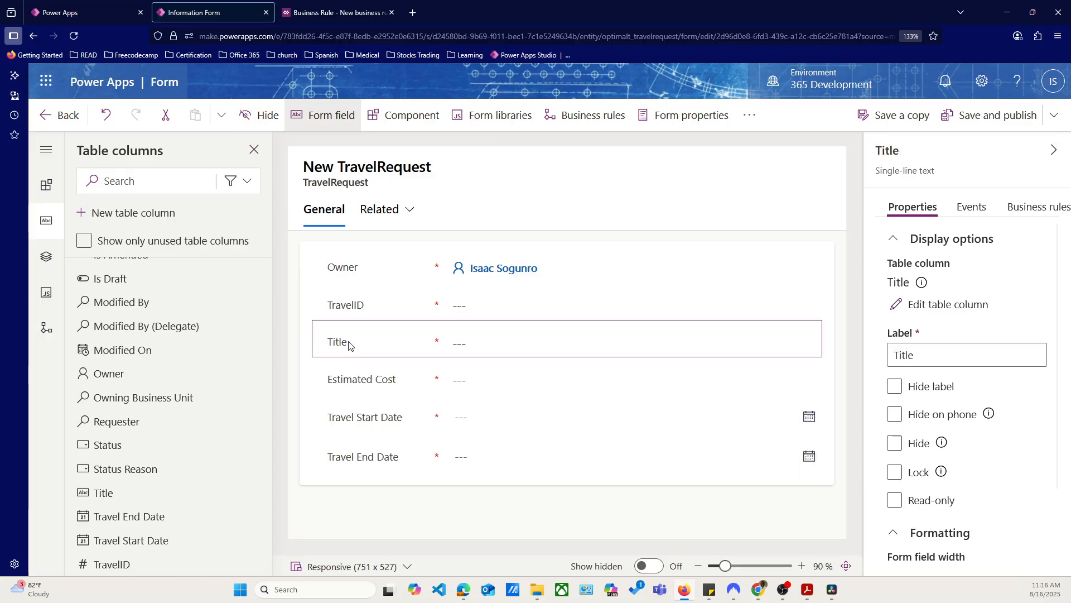
click(368, 421)
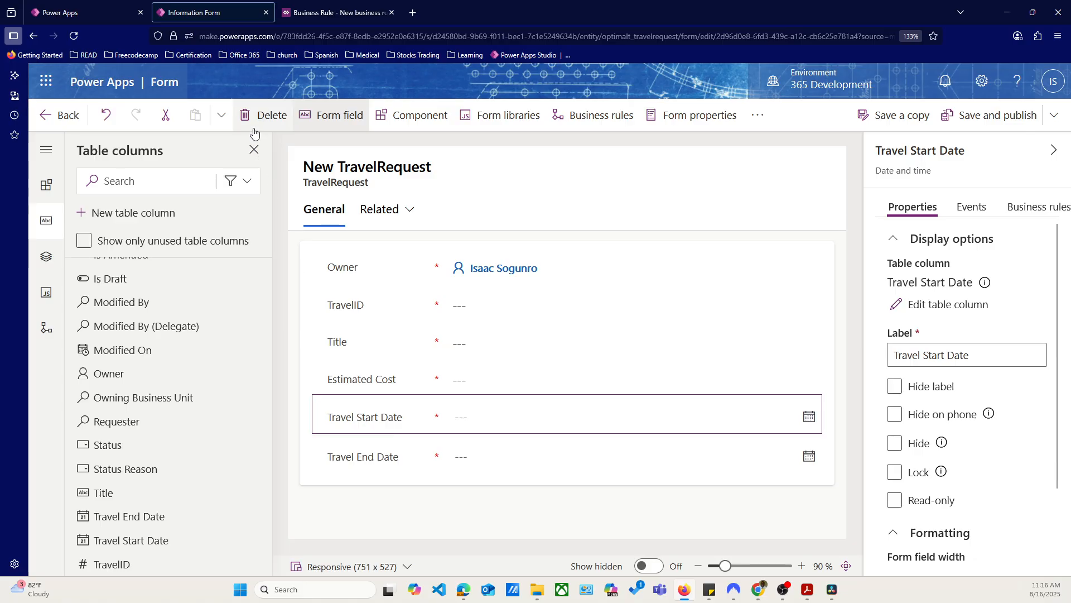
click(356, 462)
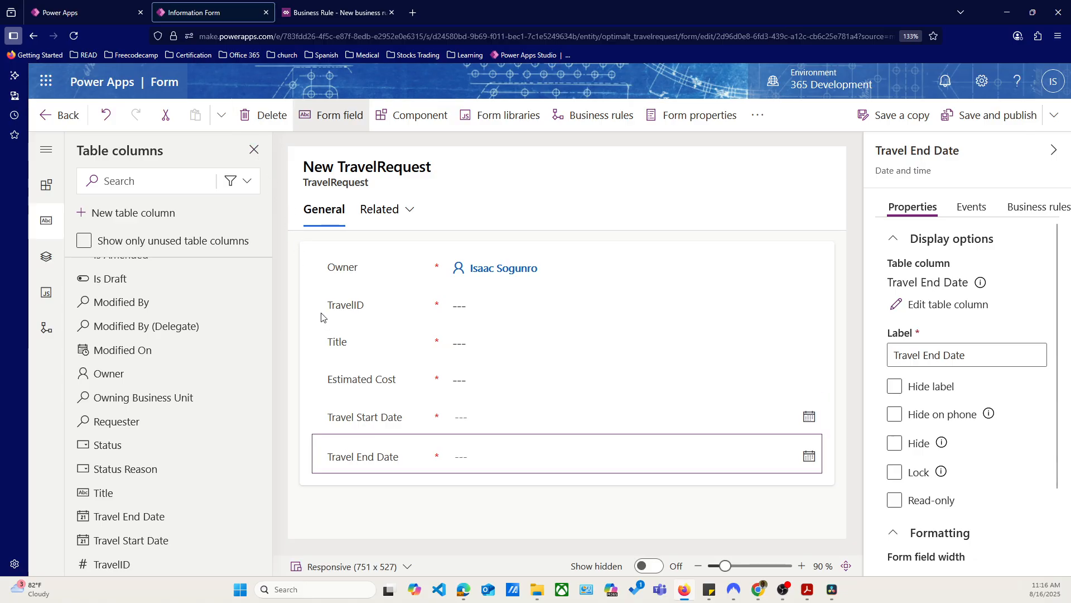
click(350, 389)
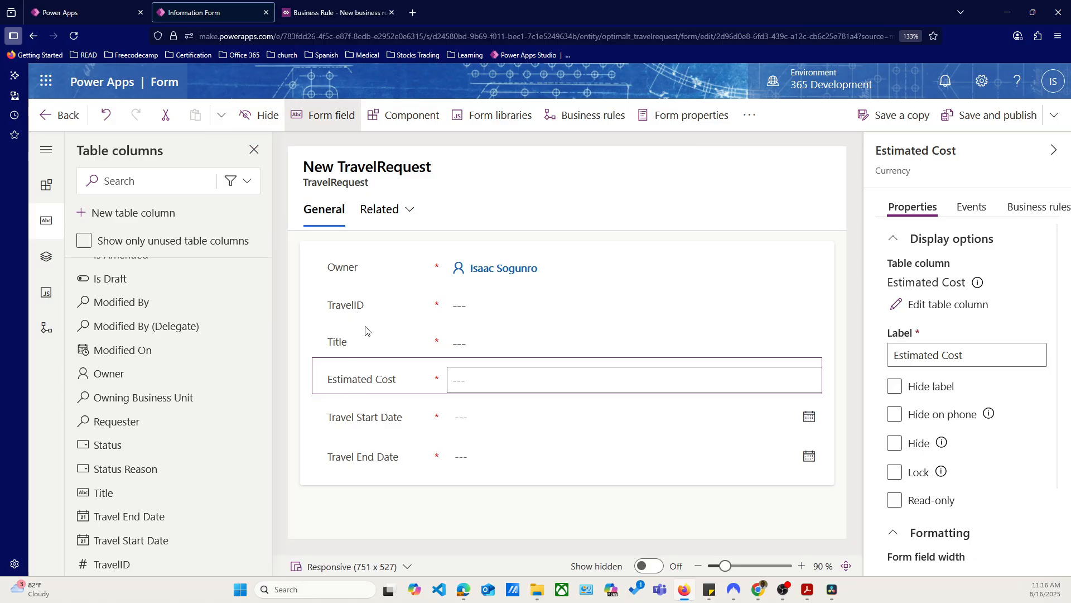
click(263, 117)
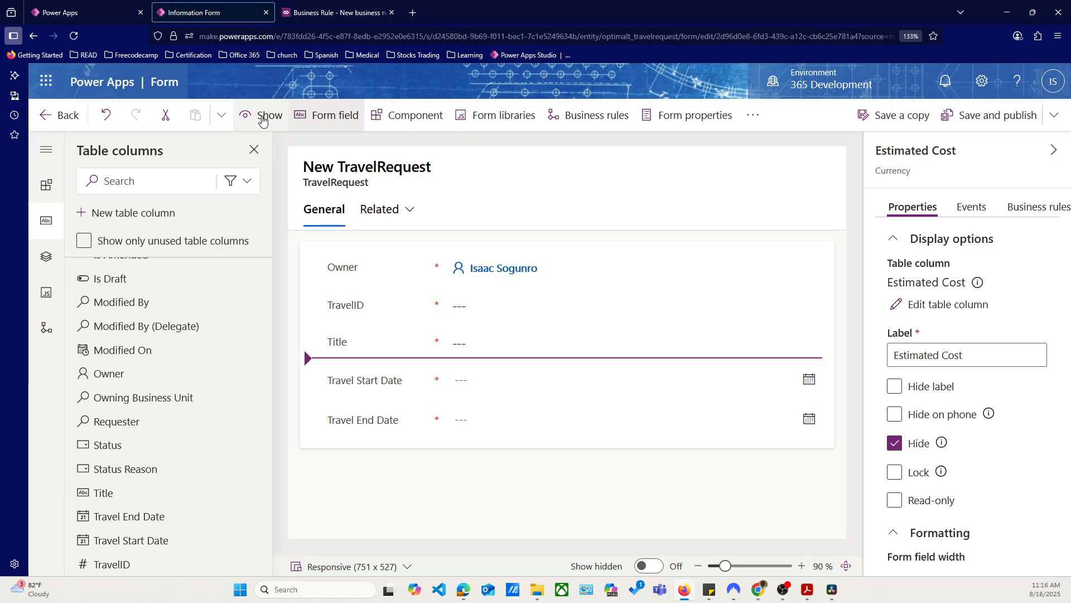
click(262, 117)
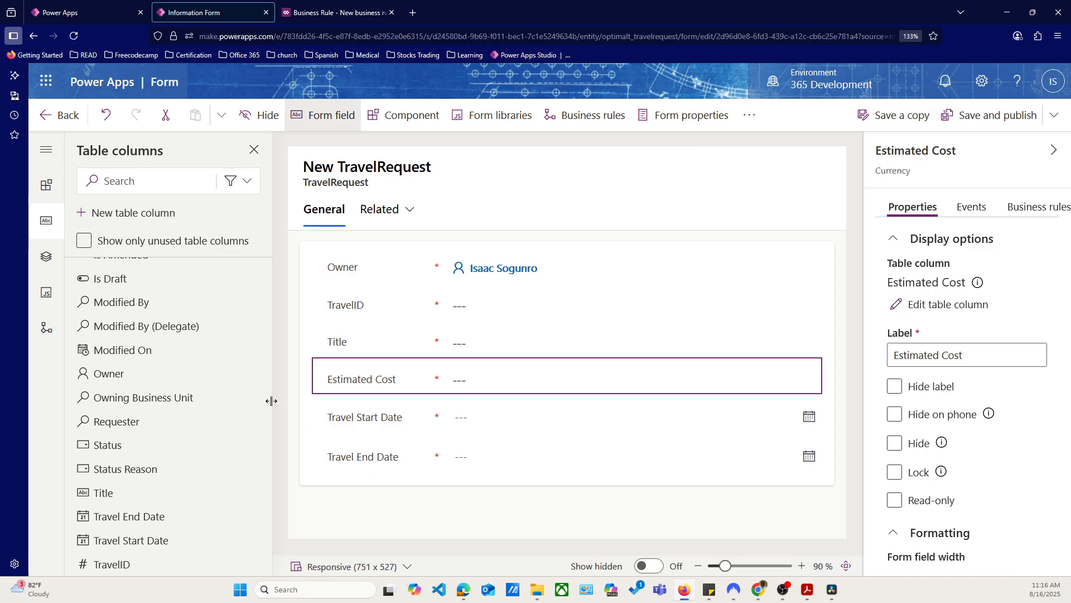
Save and publish the TravelRequest form and return to the app designer
click(359, 420)
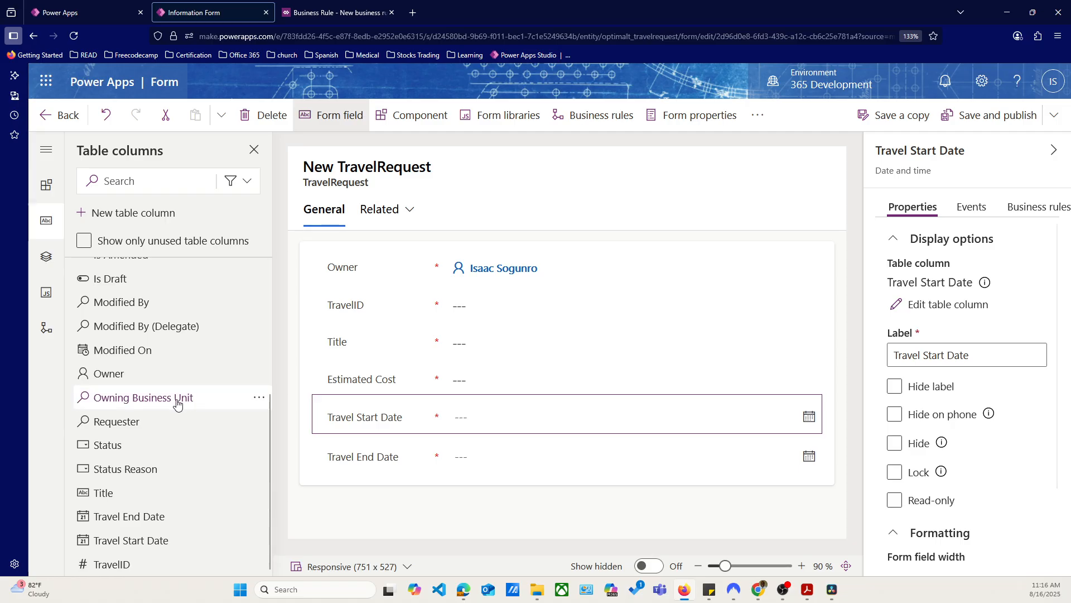
scroll(136, 454, up, 4)
scroll(129, 459, down, 4)
scroll(127, 458, up, 4)
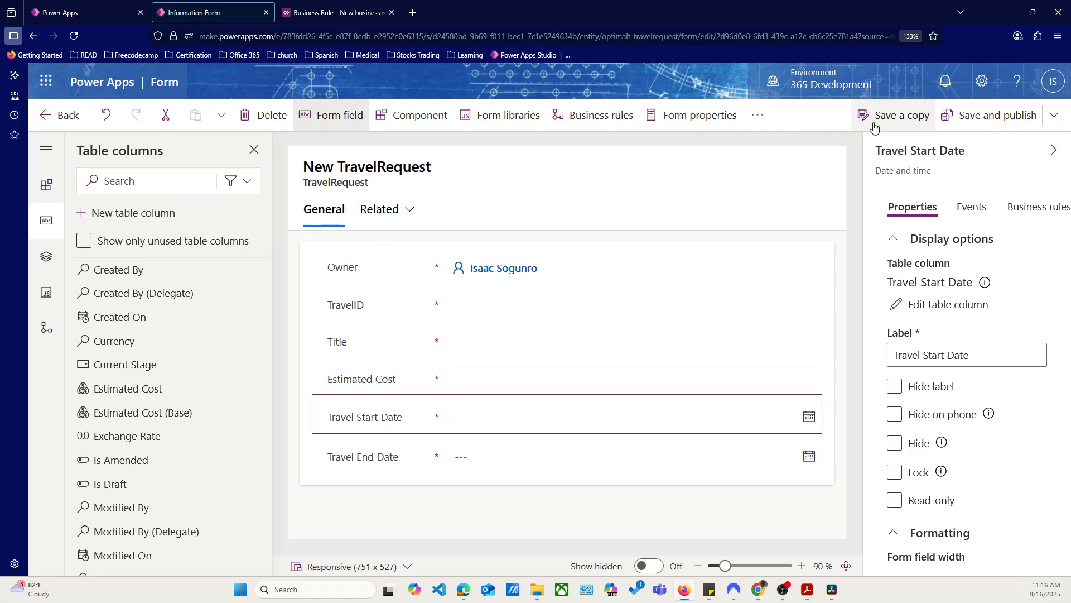
click(983, 115)
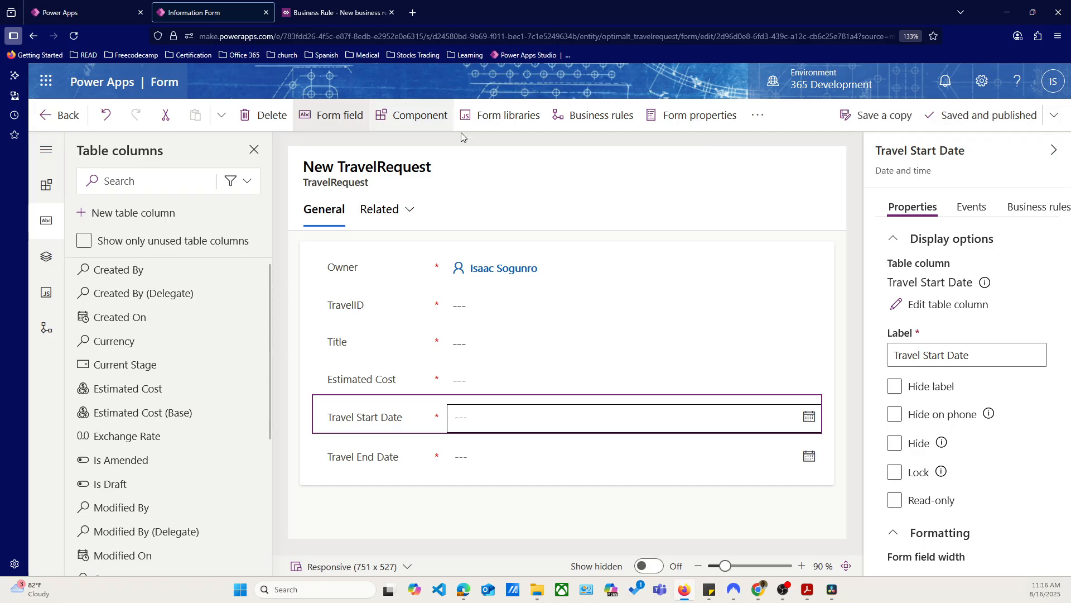
click(56, 129)
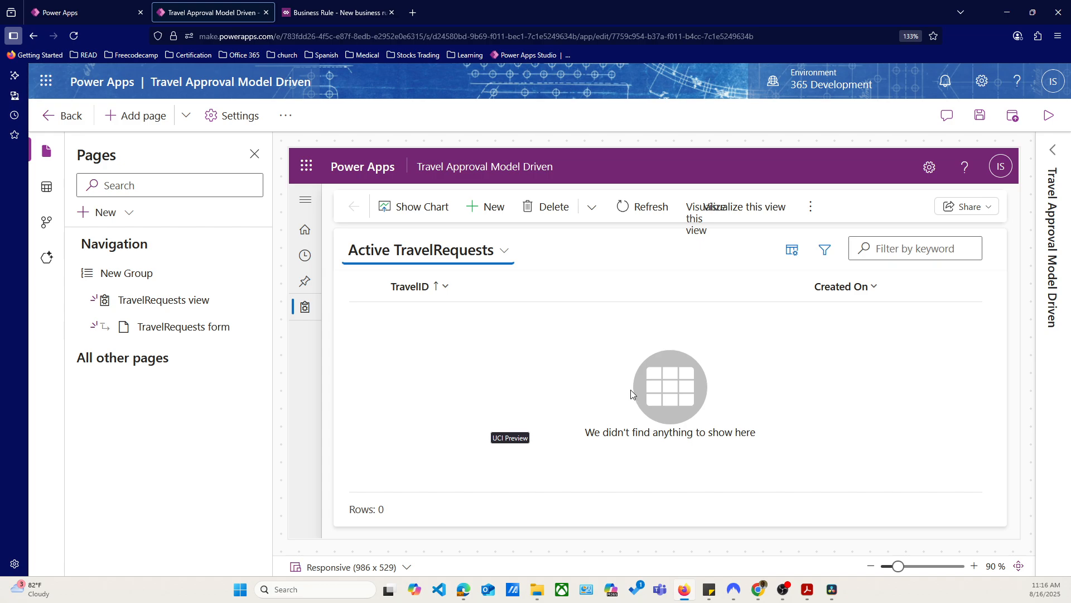
Open a new TravelRequest record in the app preview and look through the fields on its form
click(494, 206)
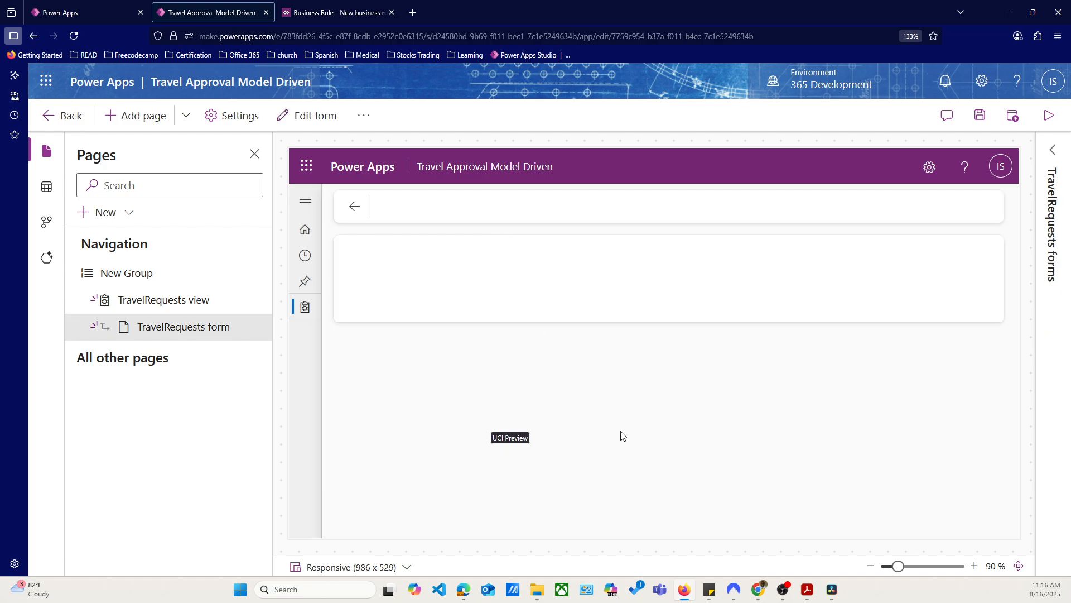
scroll(620, 452, down, 2)
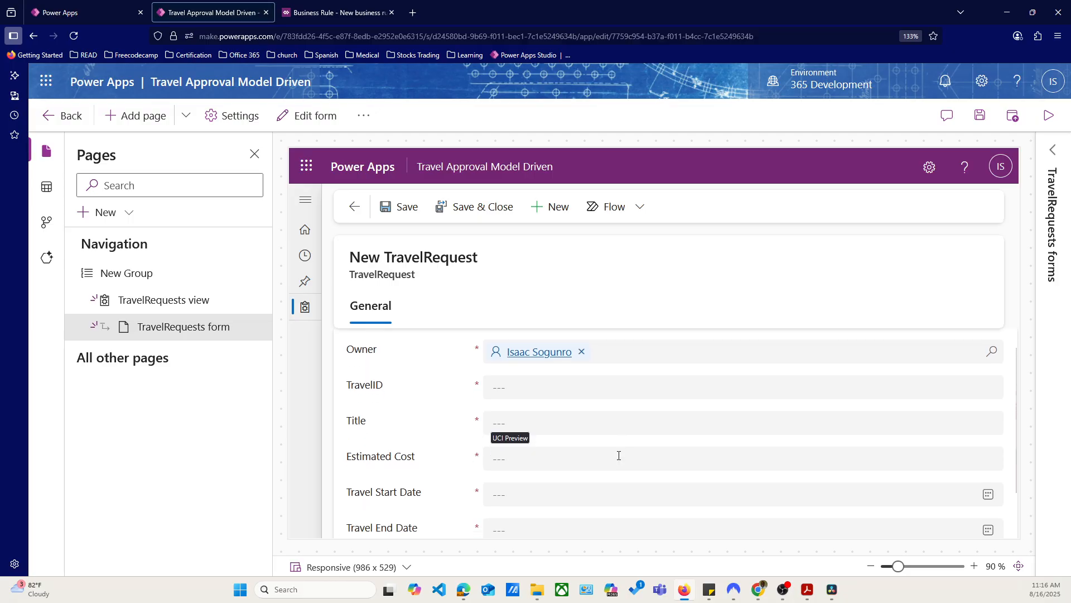
scroll(624, 477, up, 2)
scroll(624, 491, down, 2)
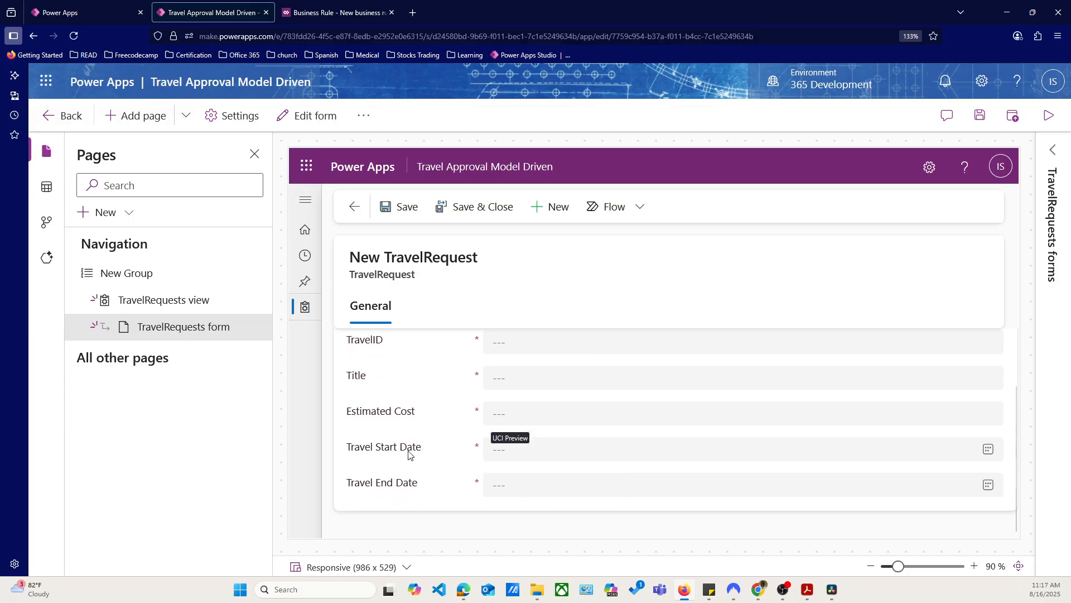
scroll(544, 436, up, 2)
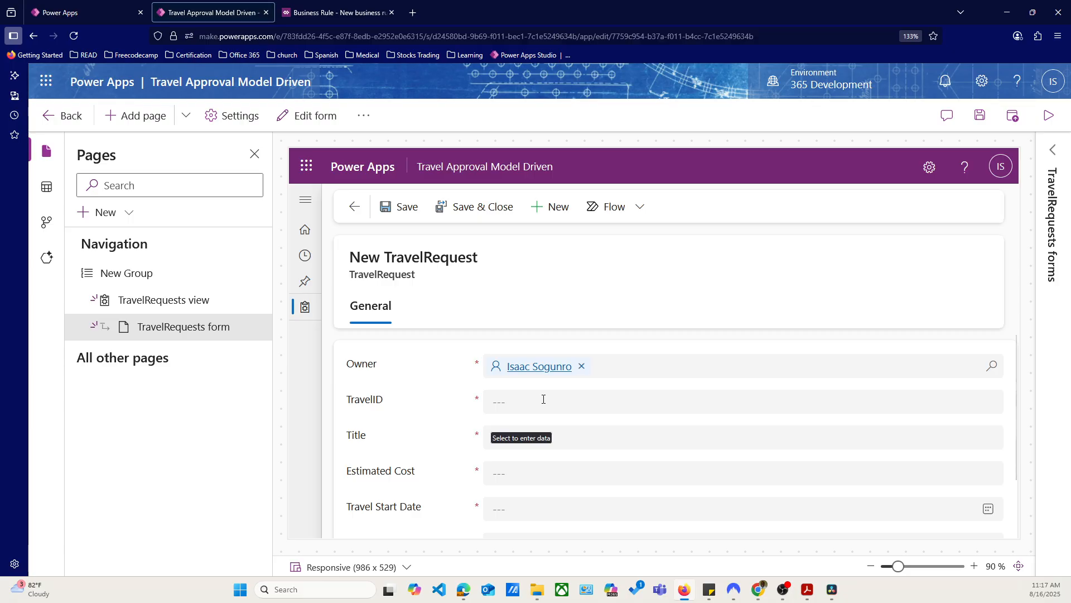
scroll(522, 435, down, 1)
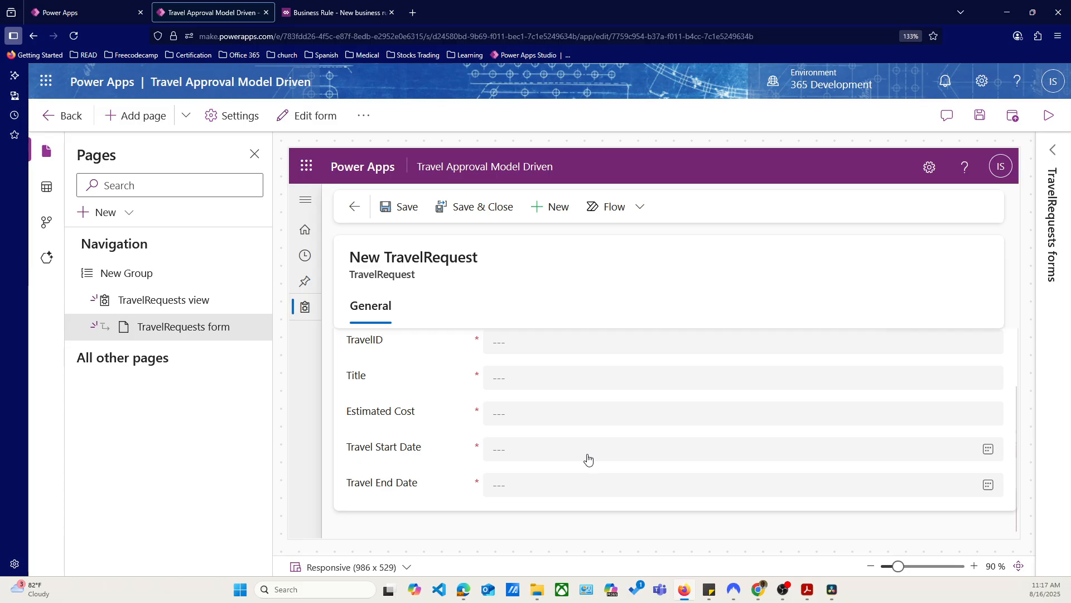
Try out the Title field of the new record with the sample text "sfsdfsdfs" and clear it again
click(532, 378)
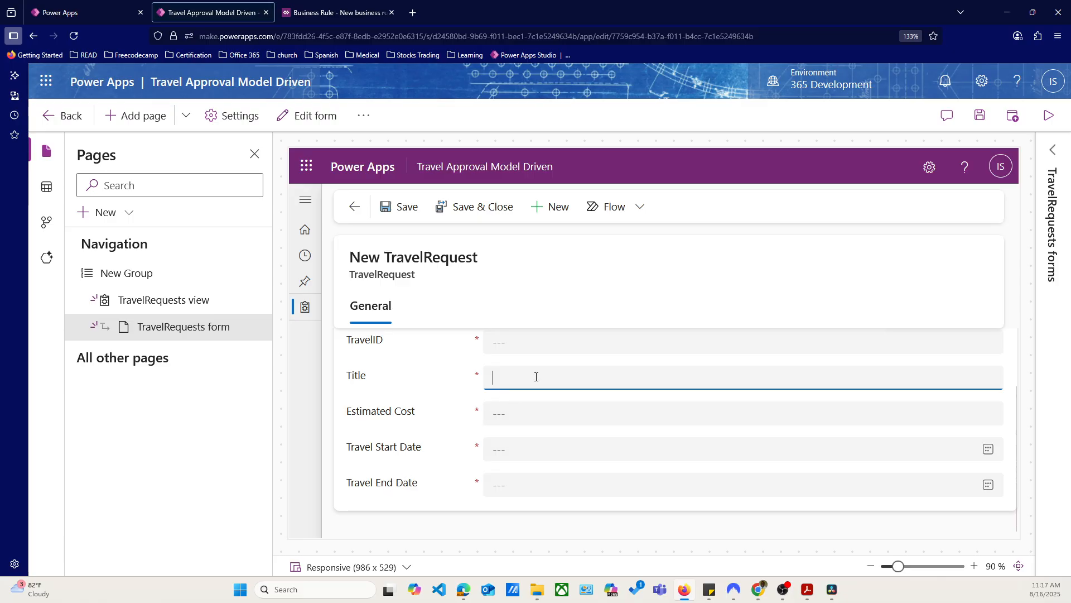
text(sfsdfsdfs)
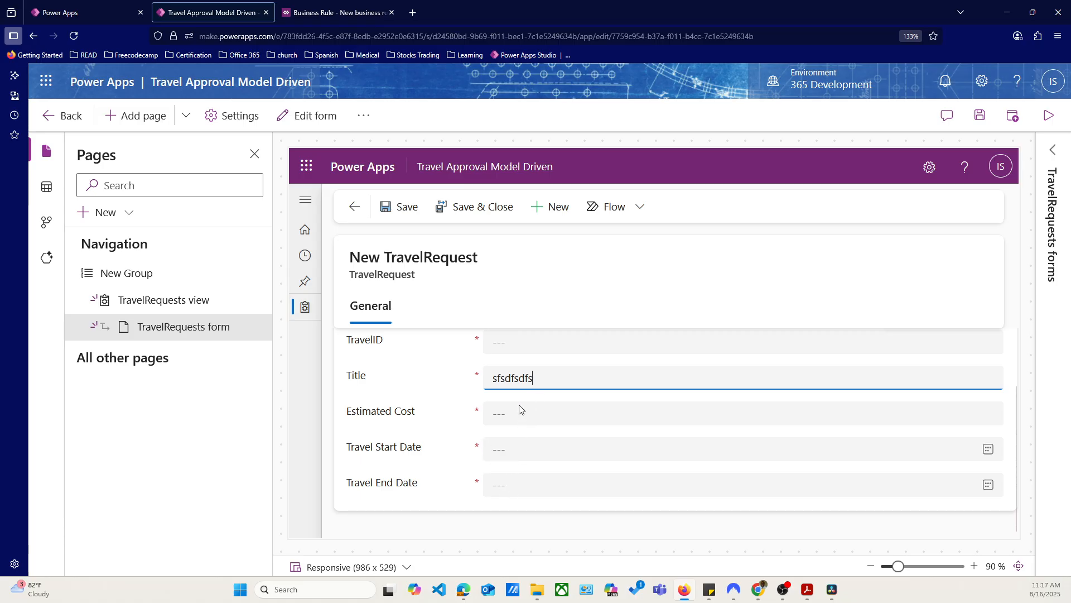
key(BackSpace)
key(BackSpace)
key(BackSpace)
key(BackSpace)
key(BackSpace)
key(BackSpace)
key(BackSpace)
key(BackSpace)
key(BackSpace)
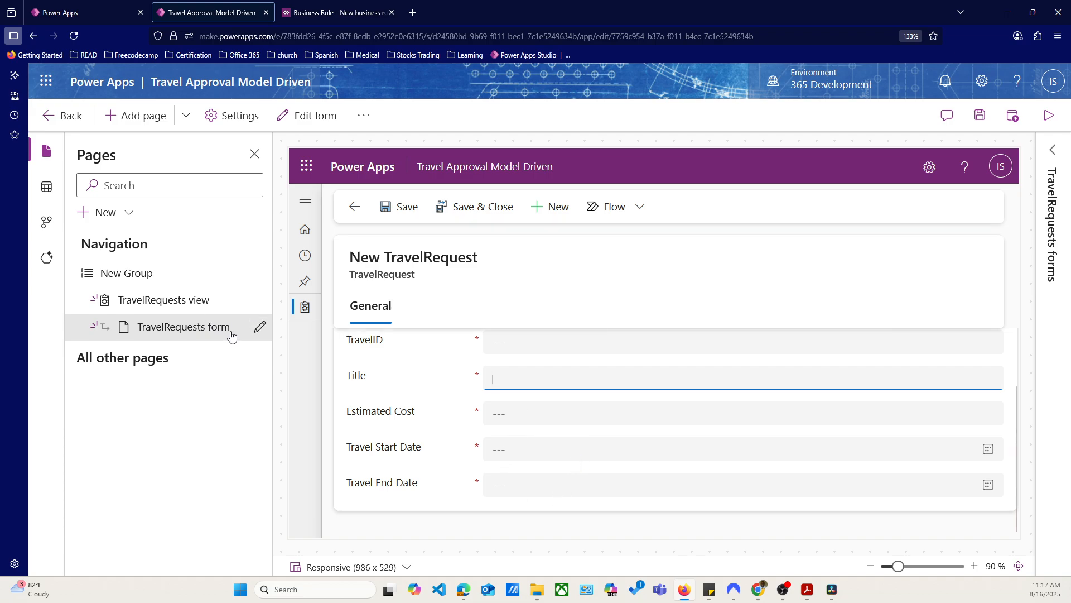
Reopen the TravelRequests form for editing, saving pending changes, and hide the Travel Start Date and Travel End Date fields
click(259, 326)
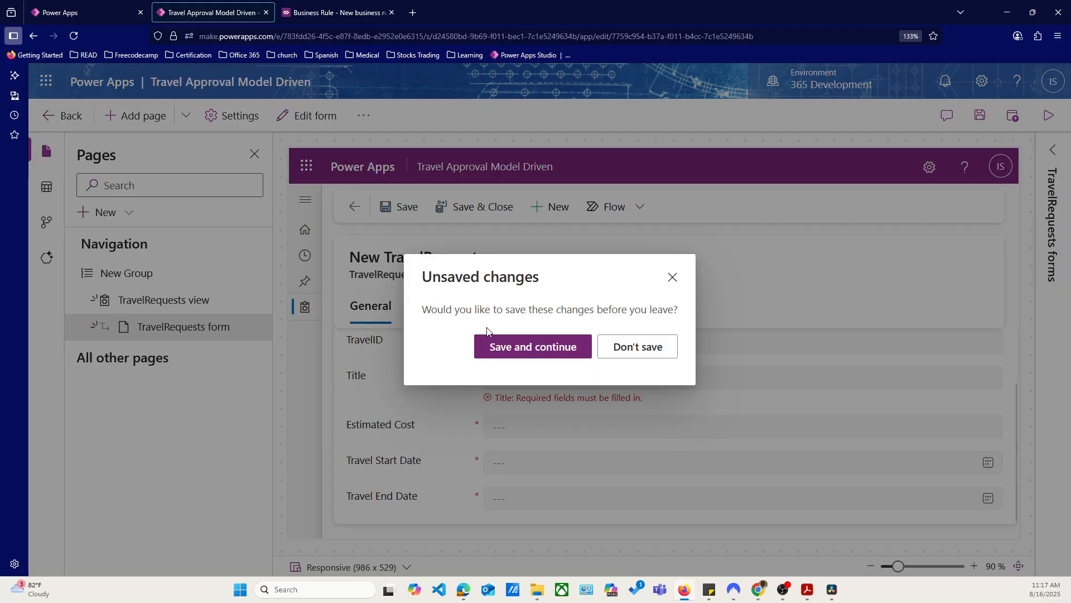
click(509, 351)
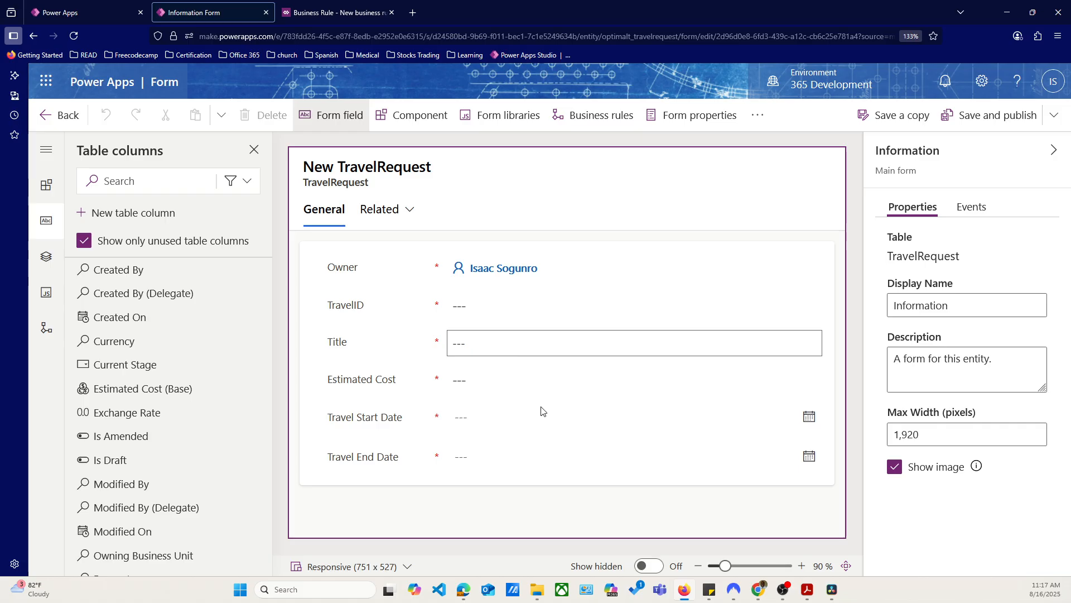
click(502, 426)
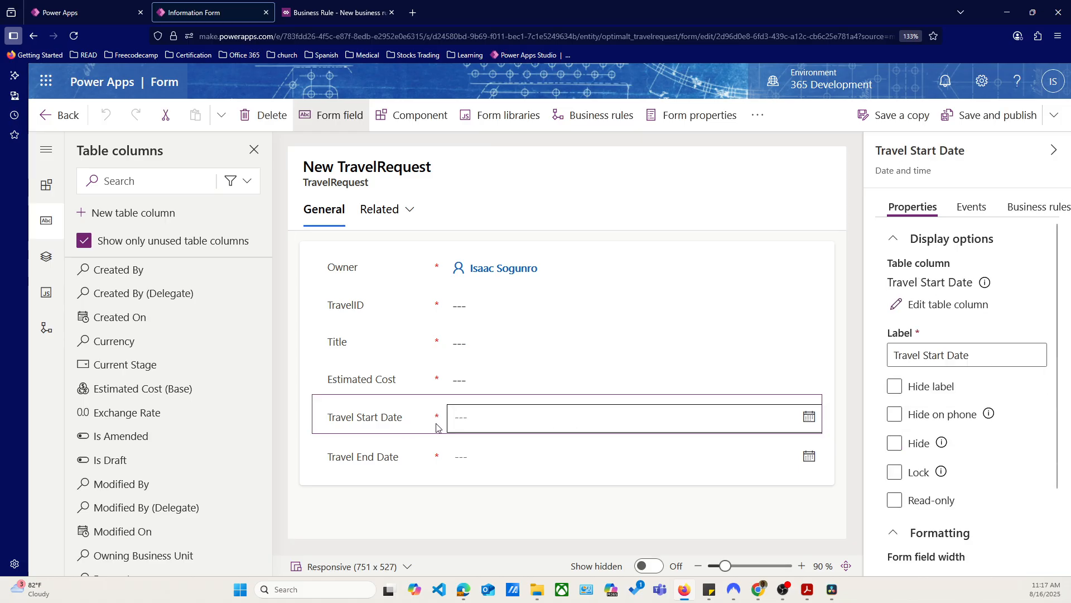
click(894, 443)
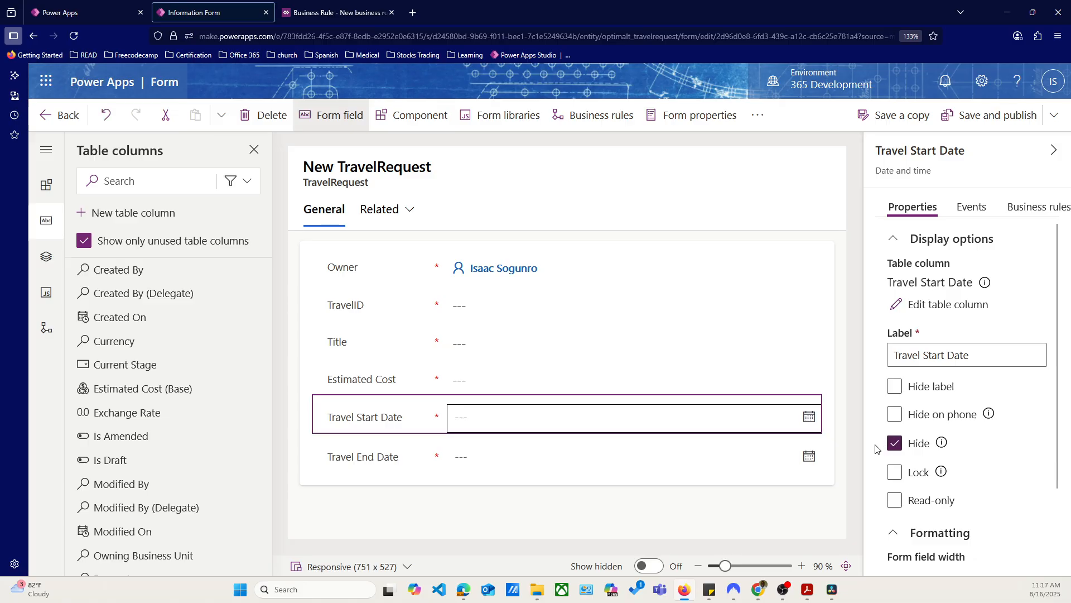
click(371, 424)
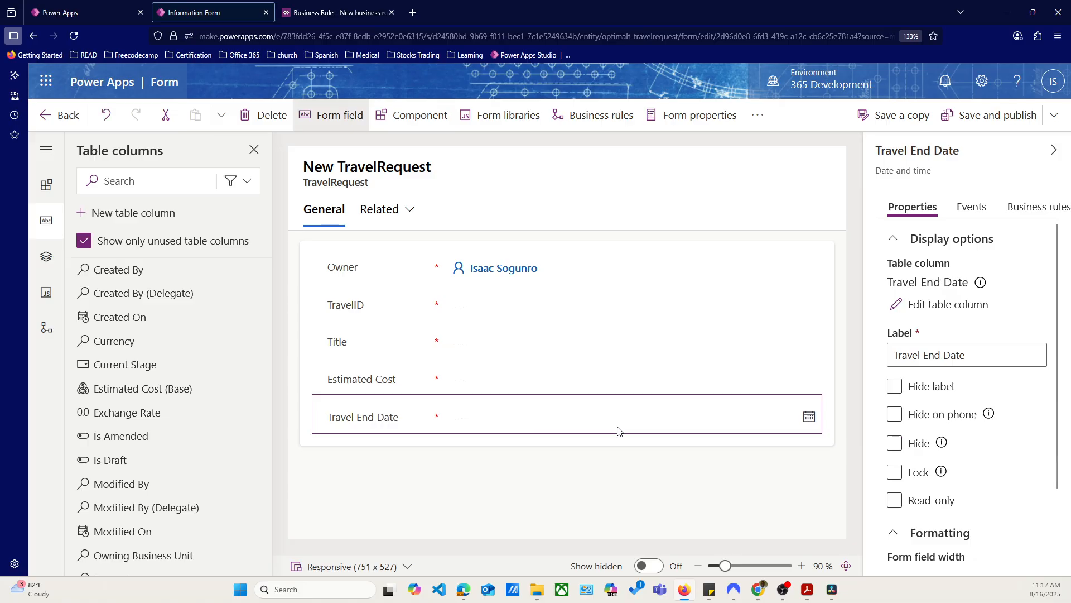
click(896, 443)
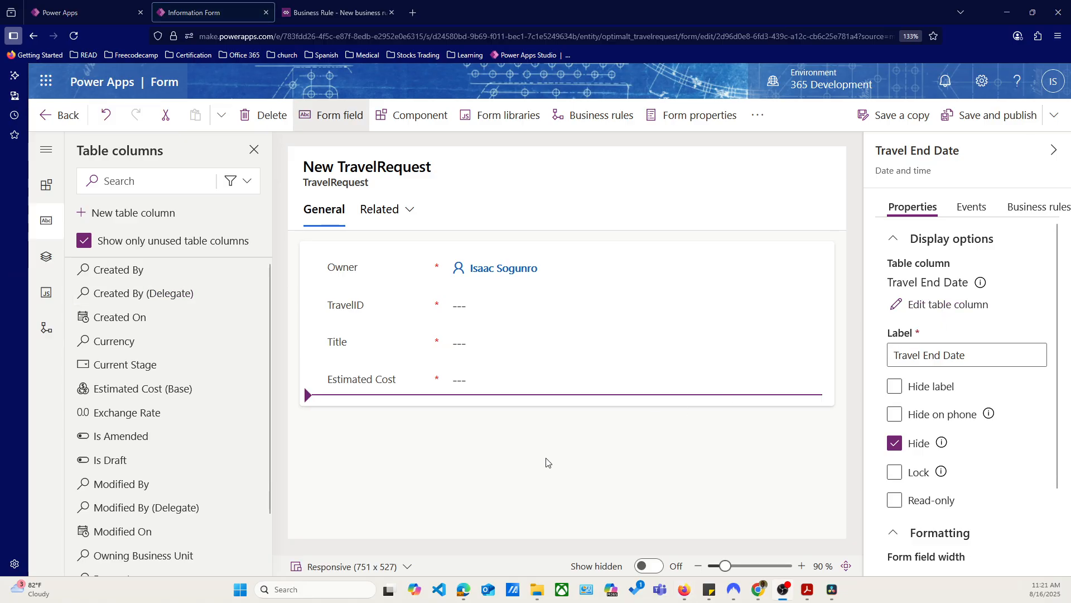
List the form's business rules and start a new business rule for the TravelRequest table
click(419, 463)
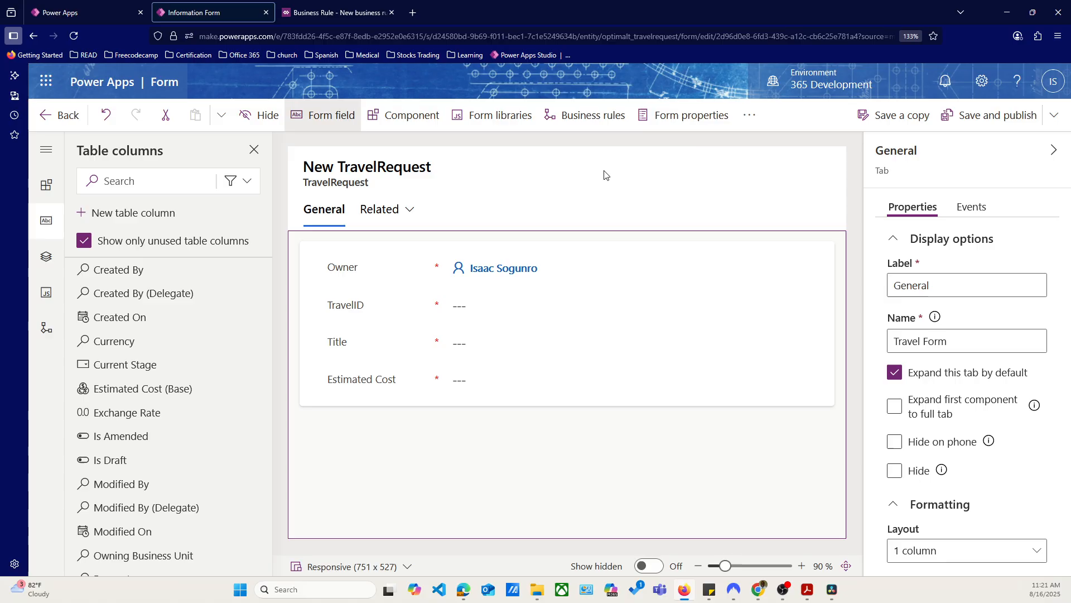
click(577, 118)
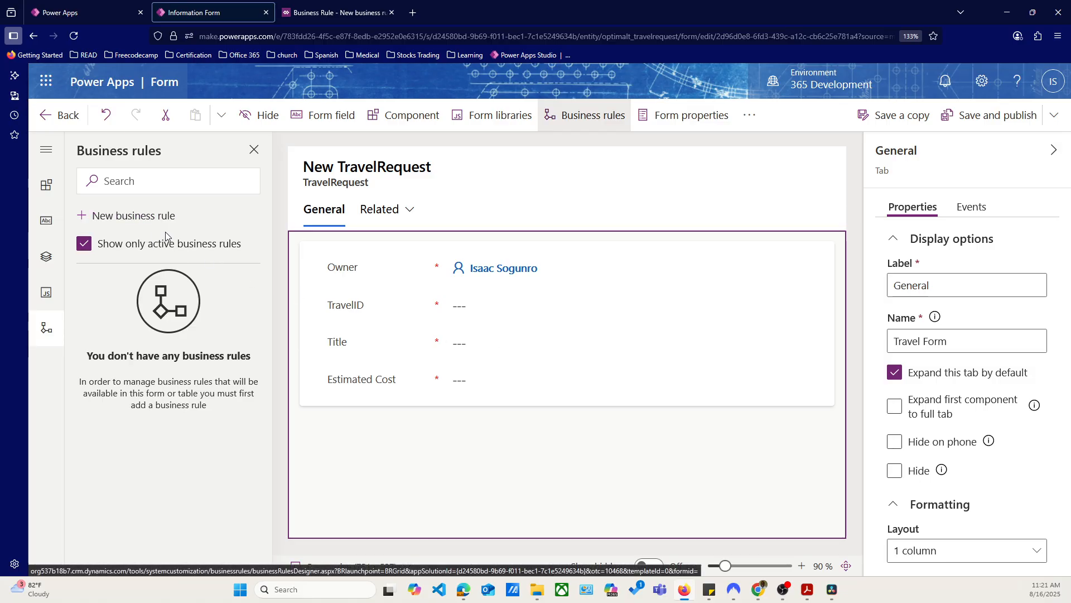
click(133, 216)
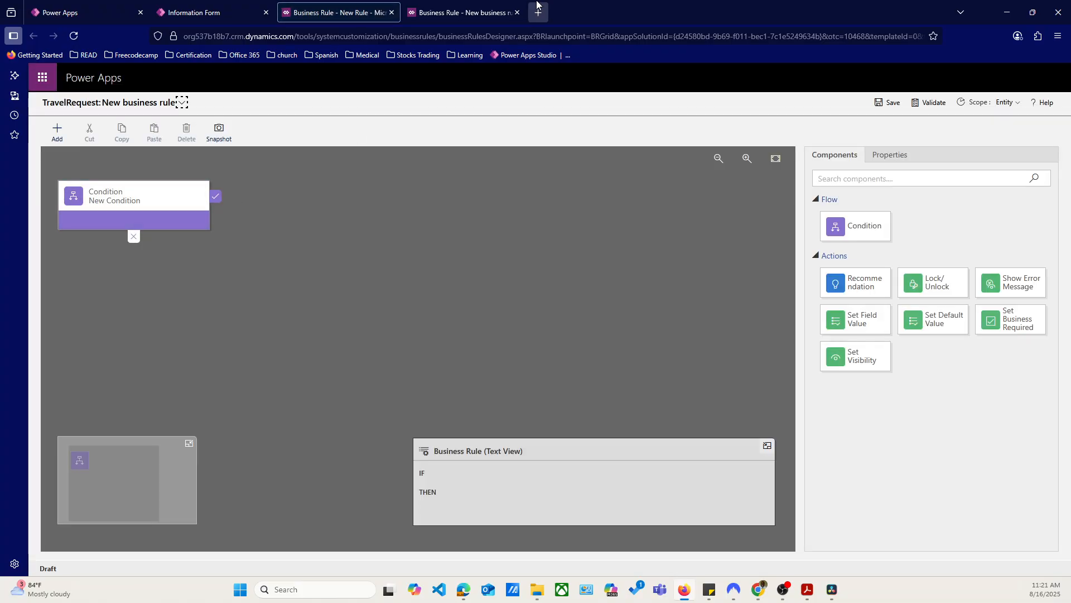
Close the duplicate business rule tab and set the rule's condition to the Title field with the operator Does not contain data
click(516, 12)
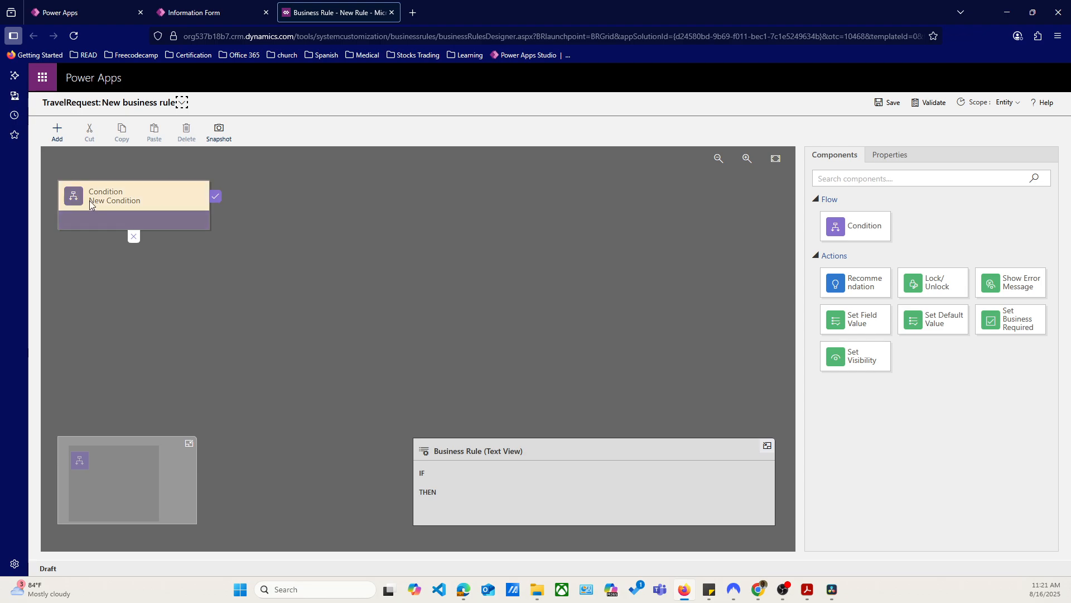
click(109, 200)
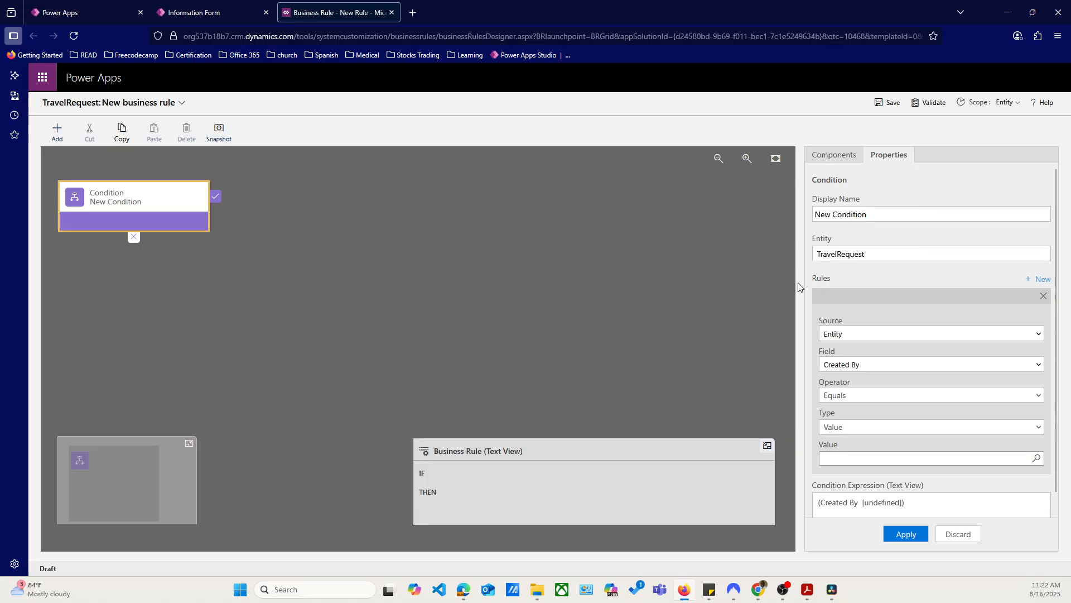
click(858, 366)
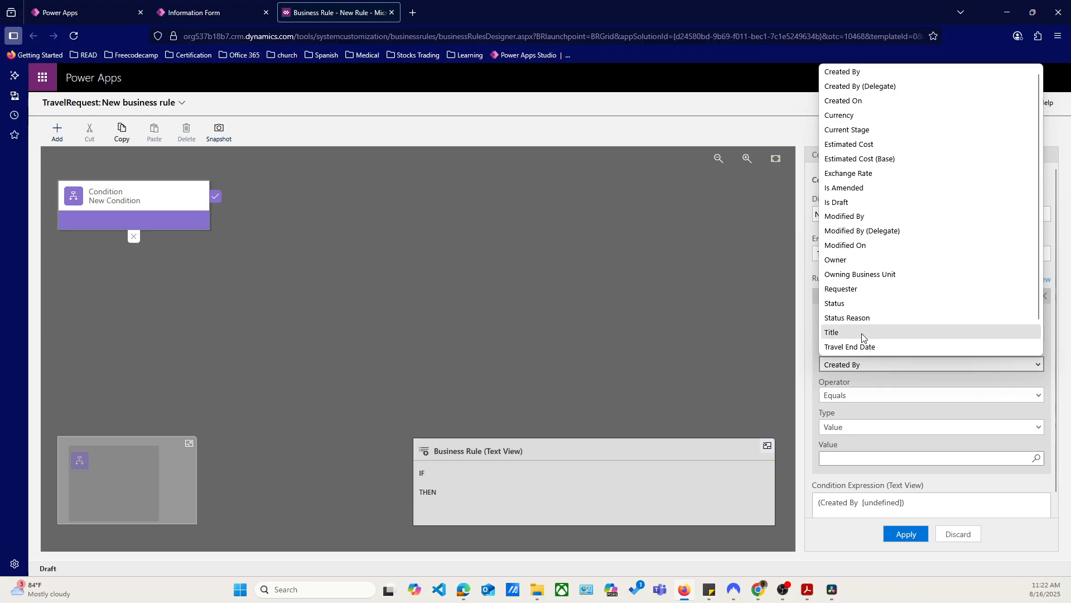
click(861, 335)
click(872, 396)
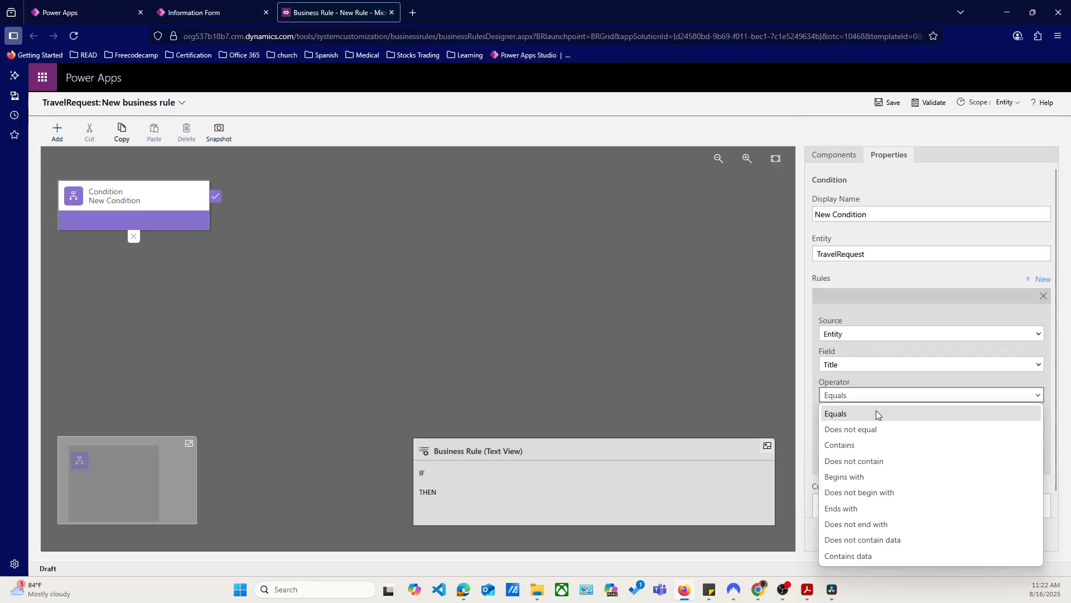
click(875, 540)
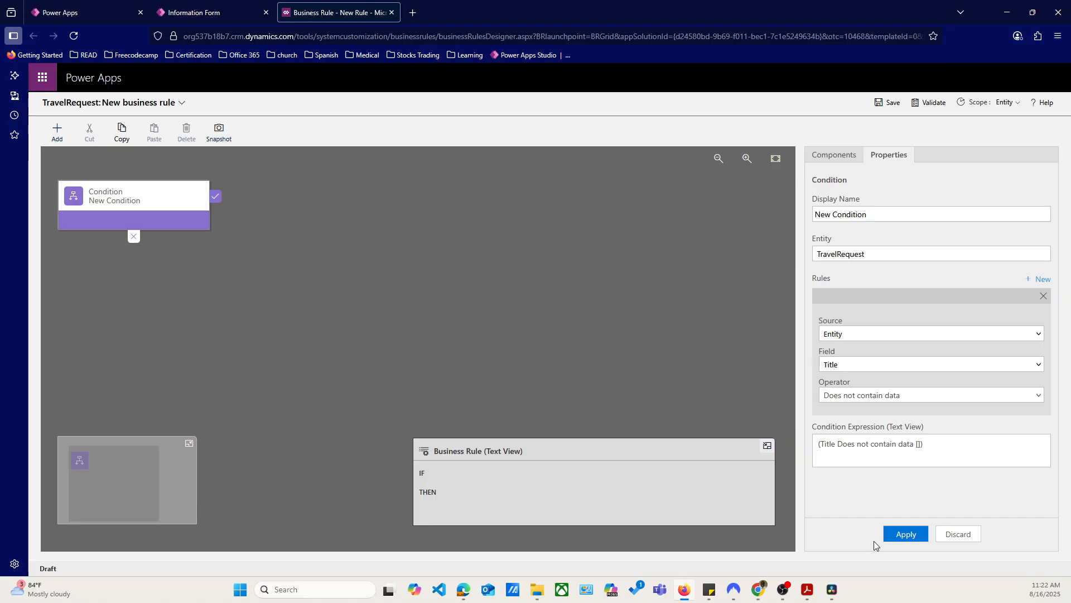
click(904, 534)
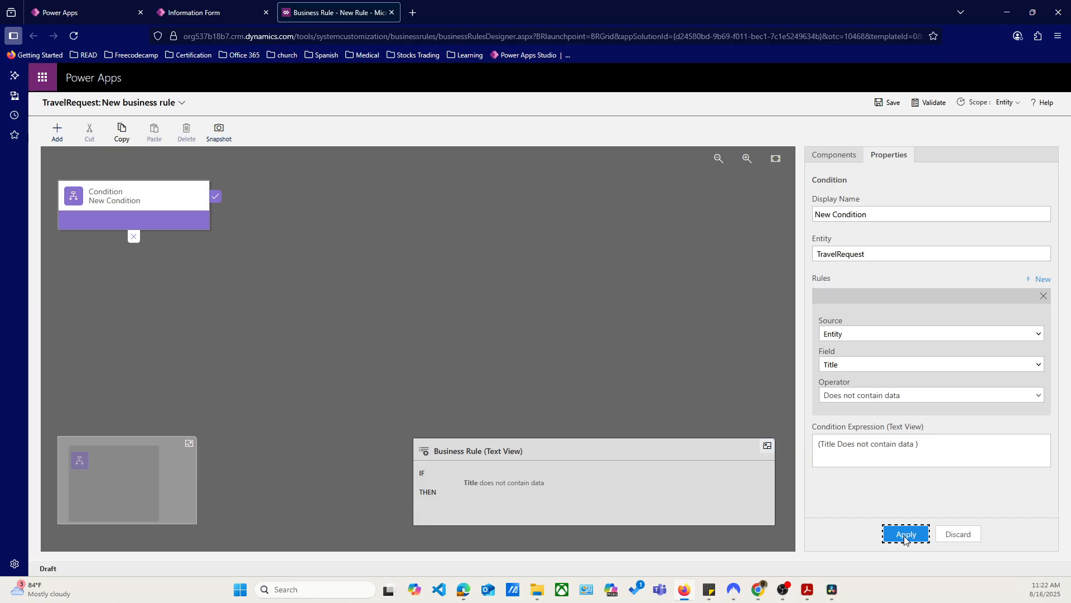
click(574, 255)
click(702, 273)
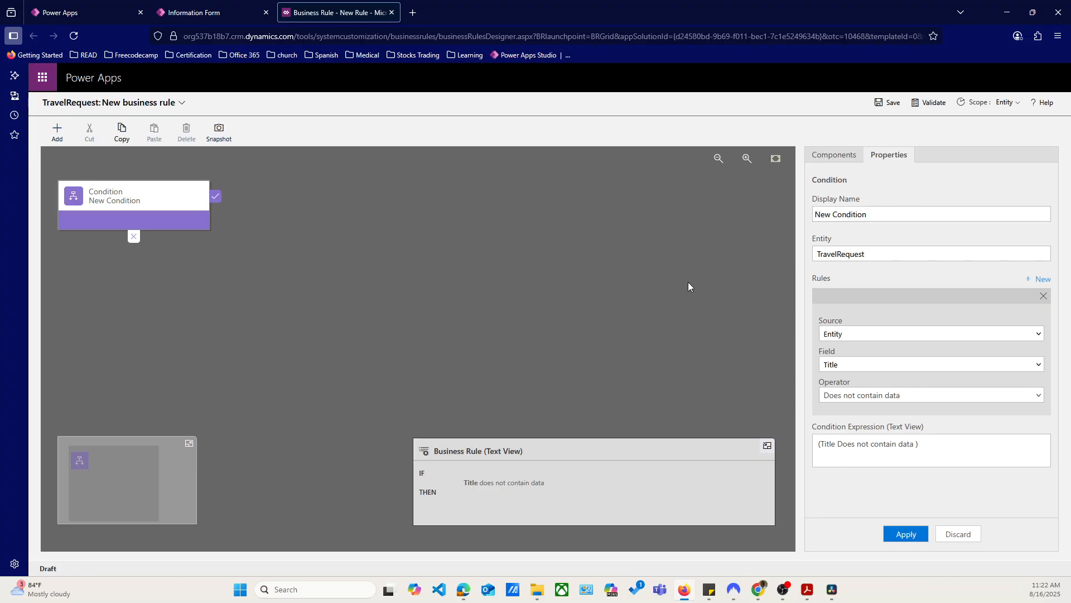
Add a Set Visibility action to the condition's true branch that sets Travel End Date visibility to No
click(836, 156)
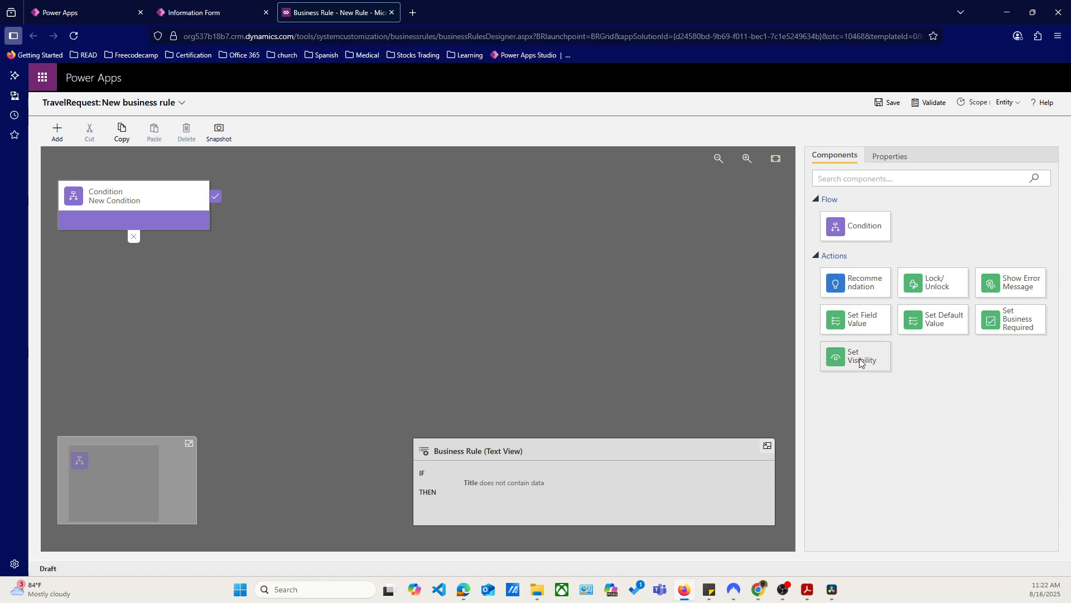
drag(861, 362, 230, 213)
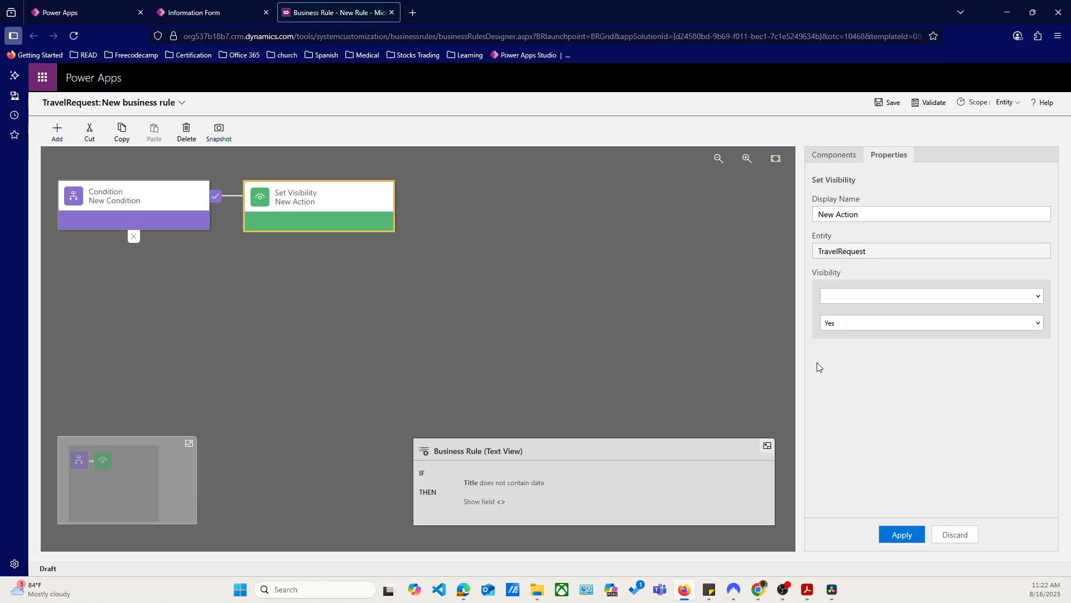
click(893, 297)
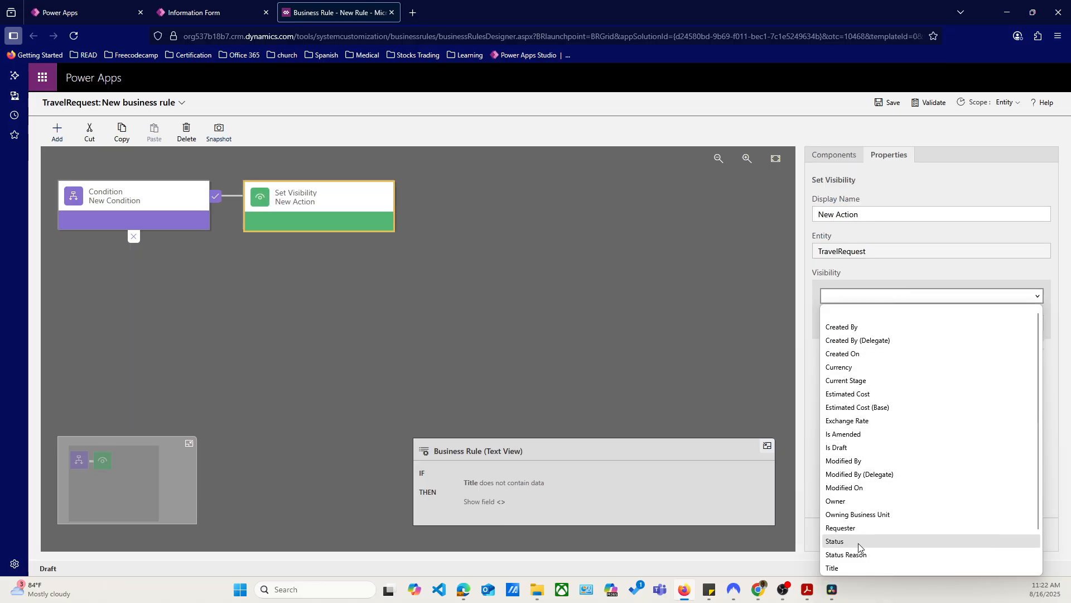
scroll(853, 564, down, 1)
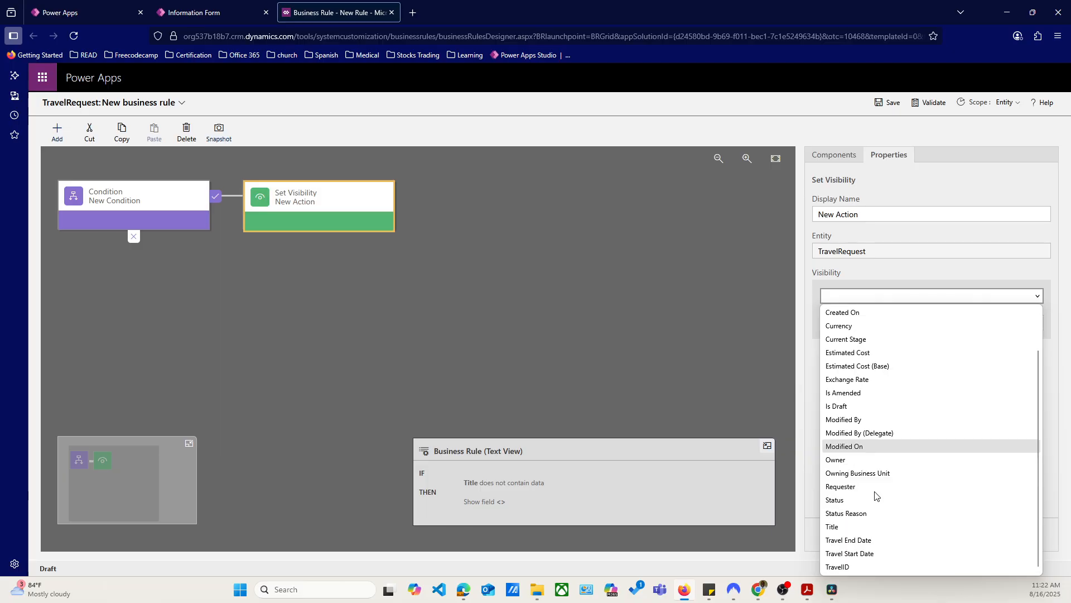
click(859, 541)
click(866, 323)
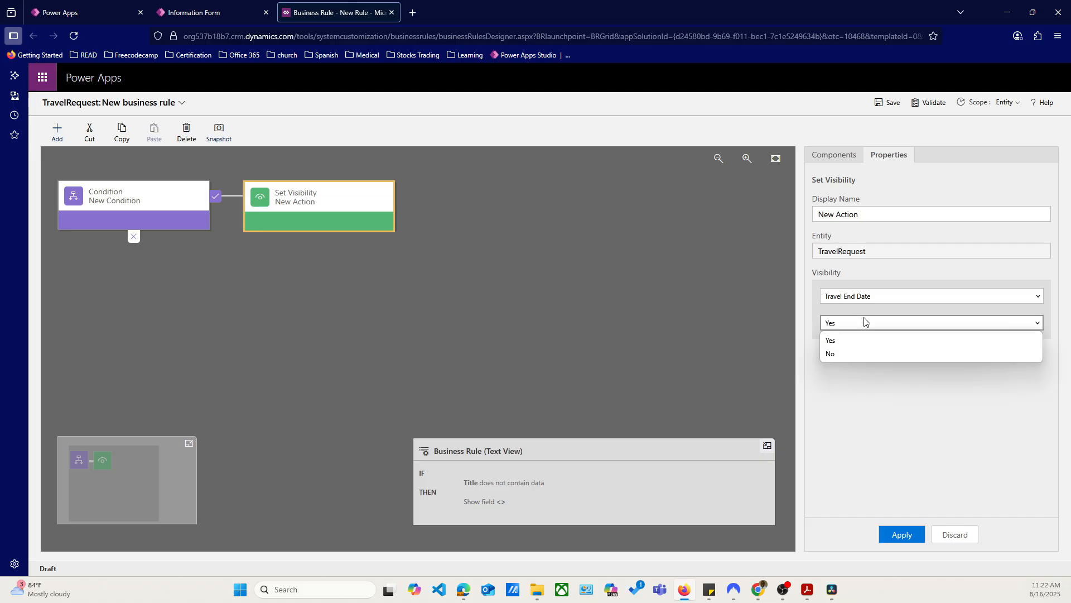
click(852, 350)
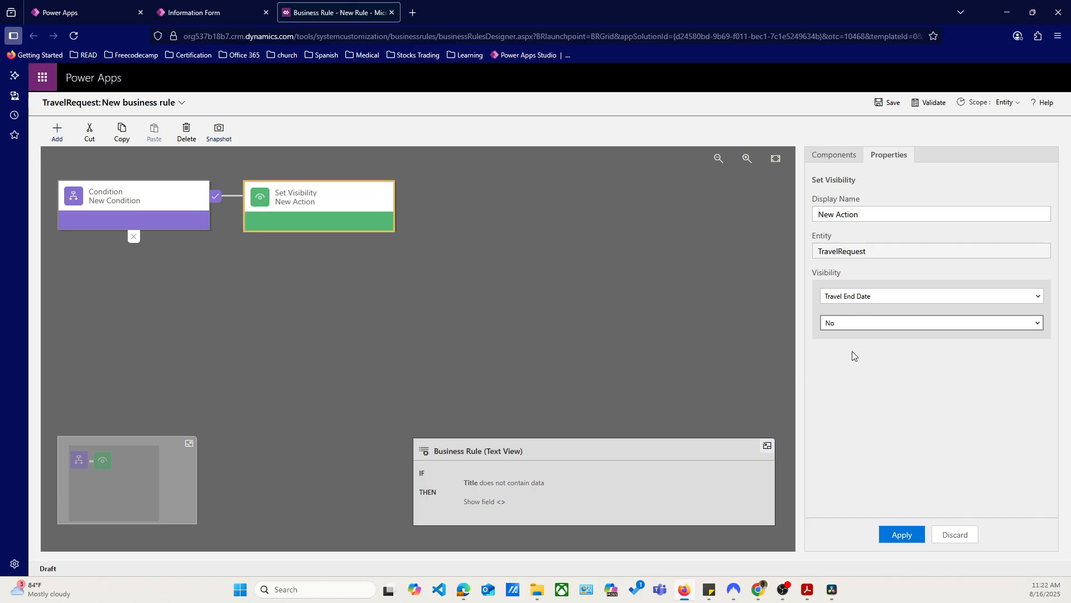
click(899, 534)
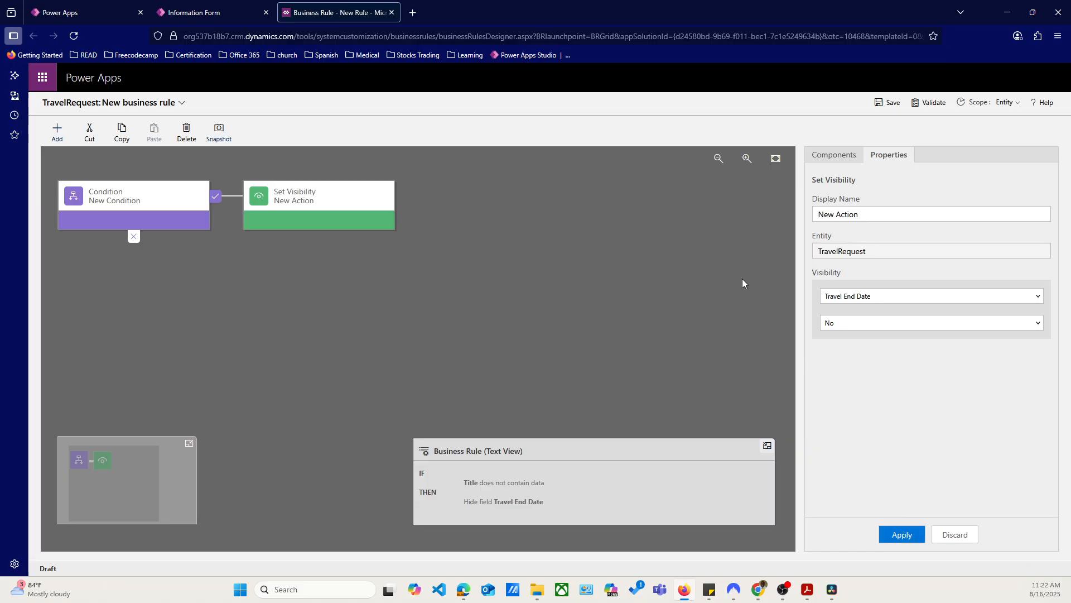
Add a second Set Visibility action after the first one, setting Travel Start Date visibility to No
click(826, 156)
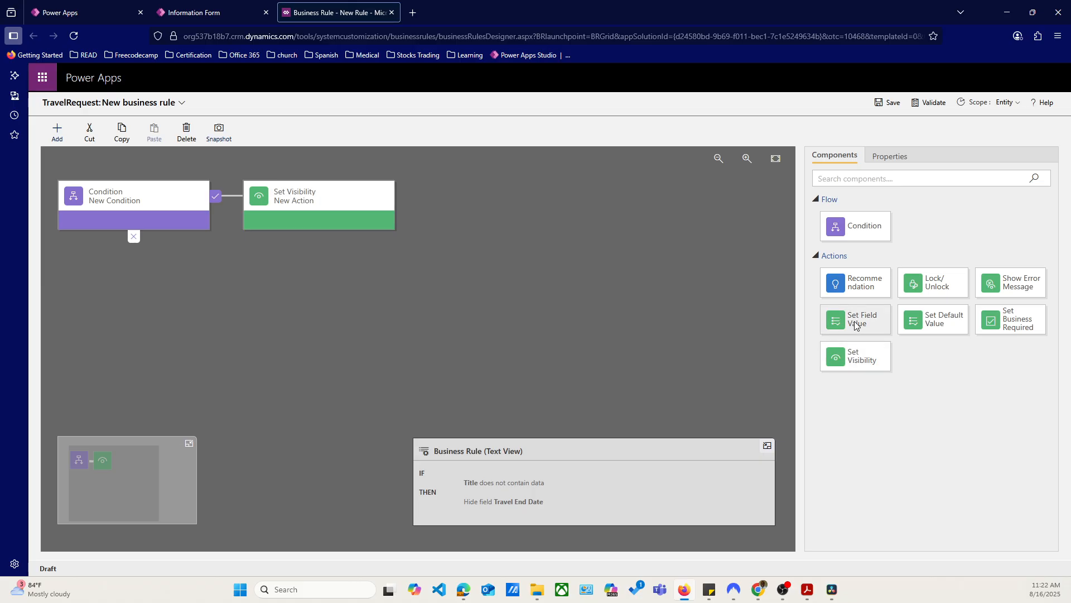
drag(861, 357, 417, 207)
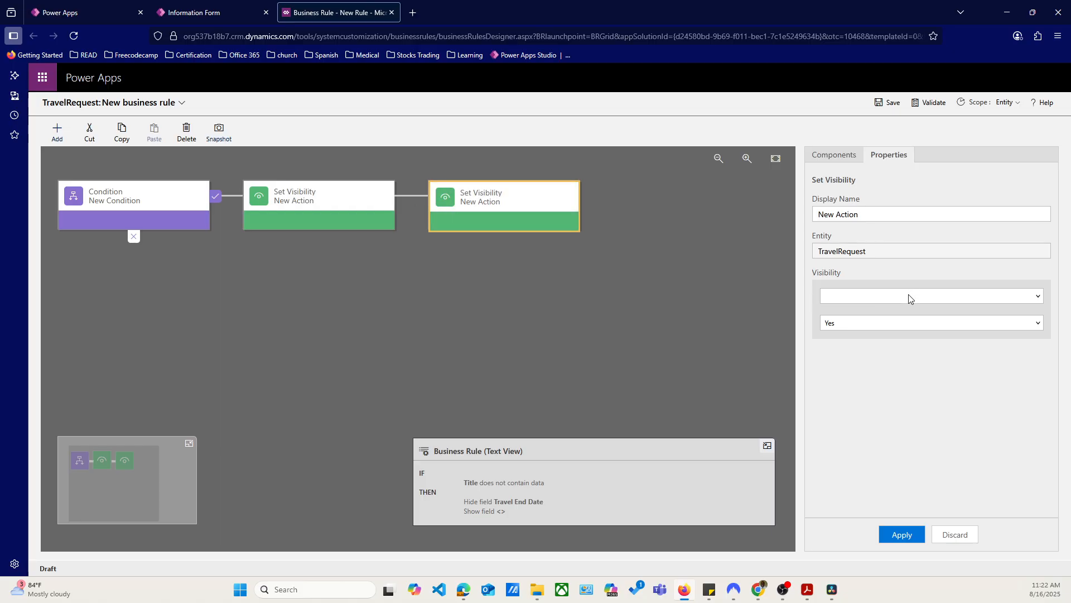
click(353, 198)
click(493, 198)
click(855, 300)
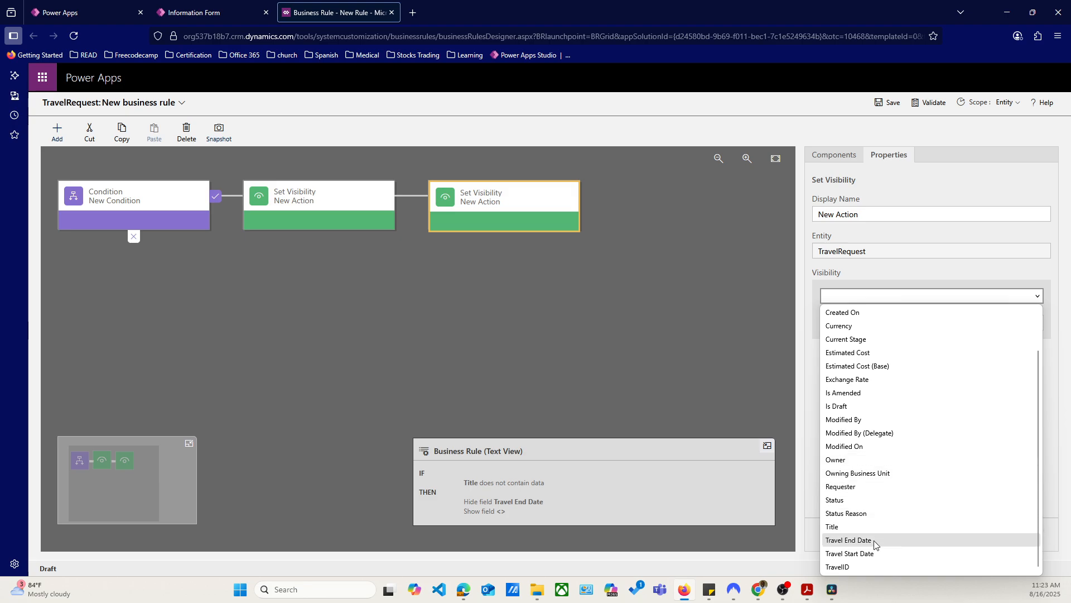
click(866, 555)
click(882, 332)
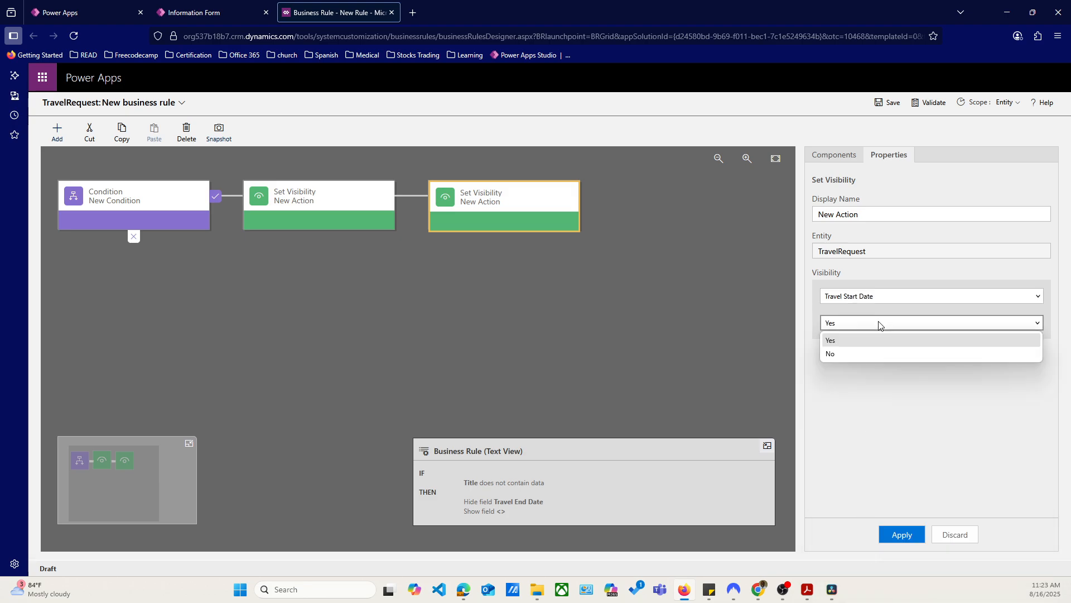
click(870, 350)
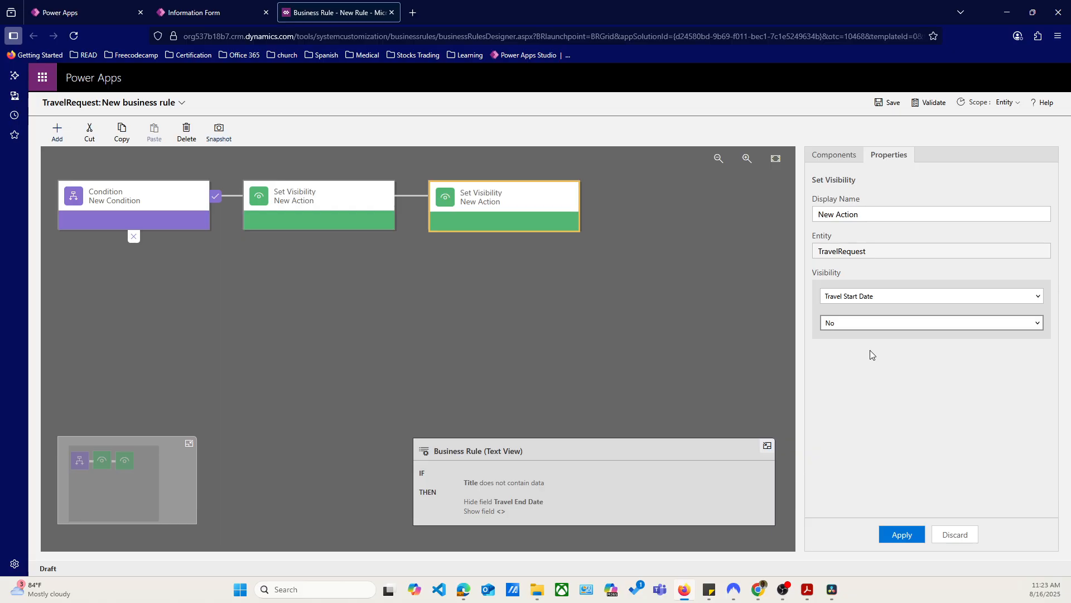
click(900, 536)
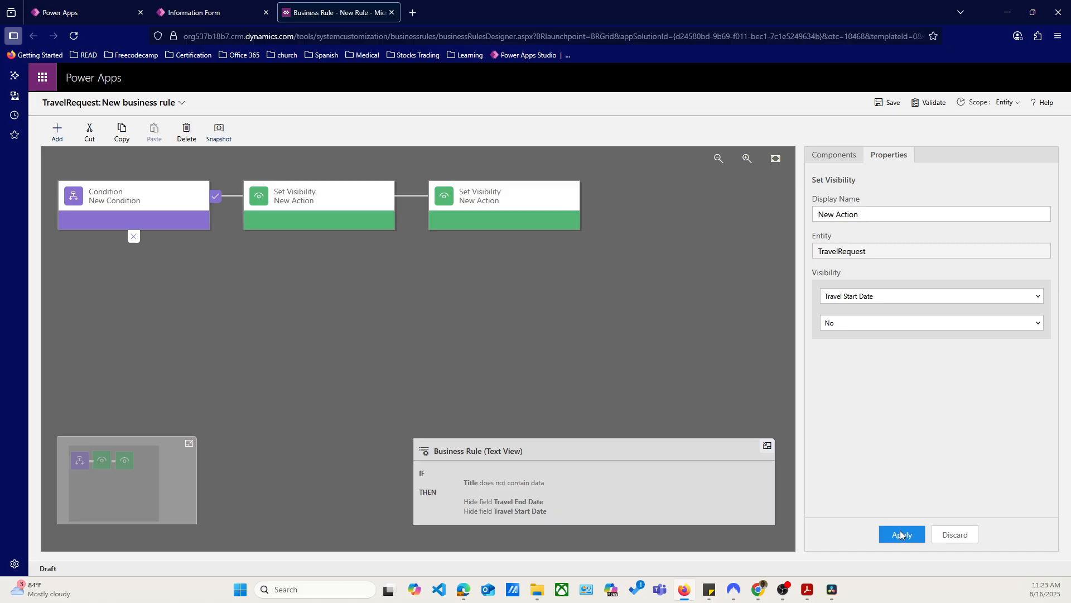
double_click(855, 214)
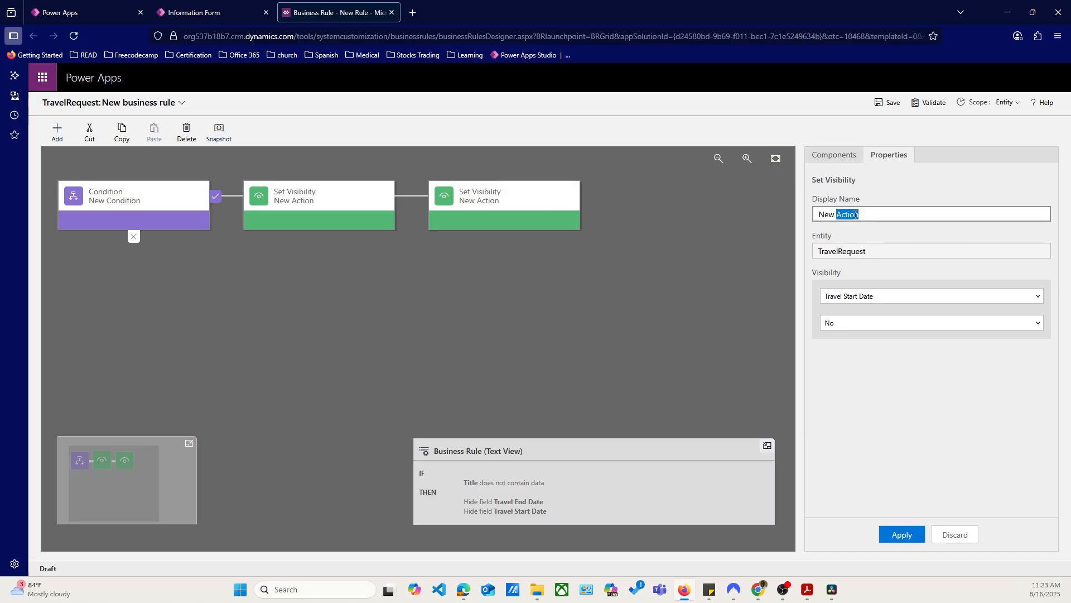
click(529, 216)
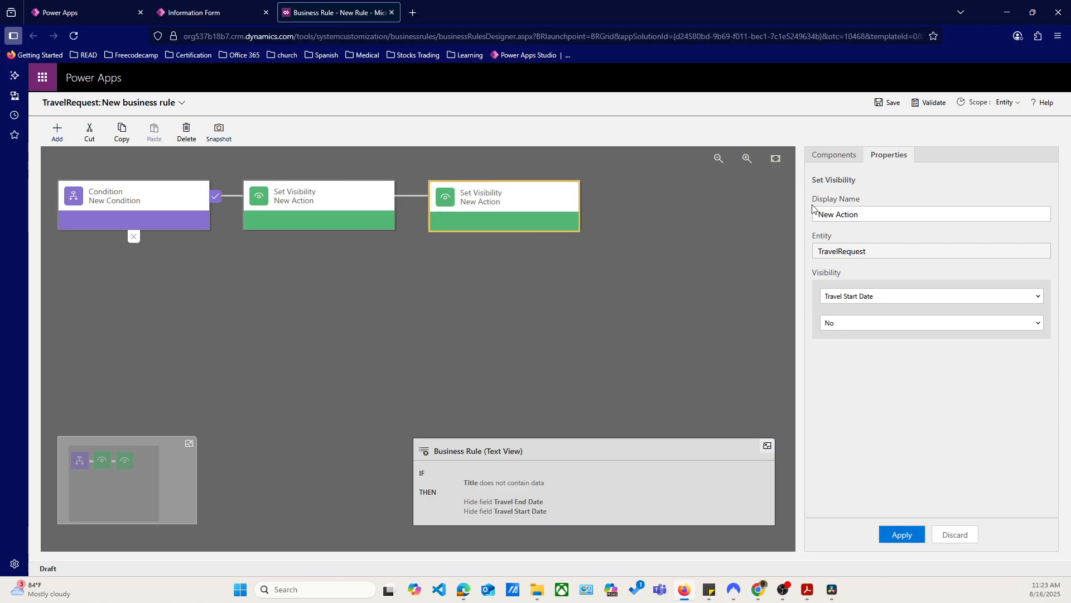
triple_click(847, 214)
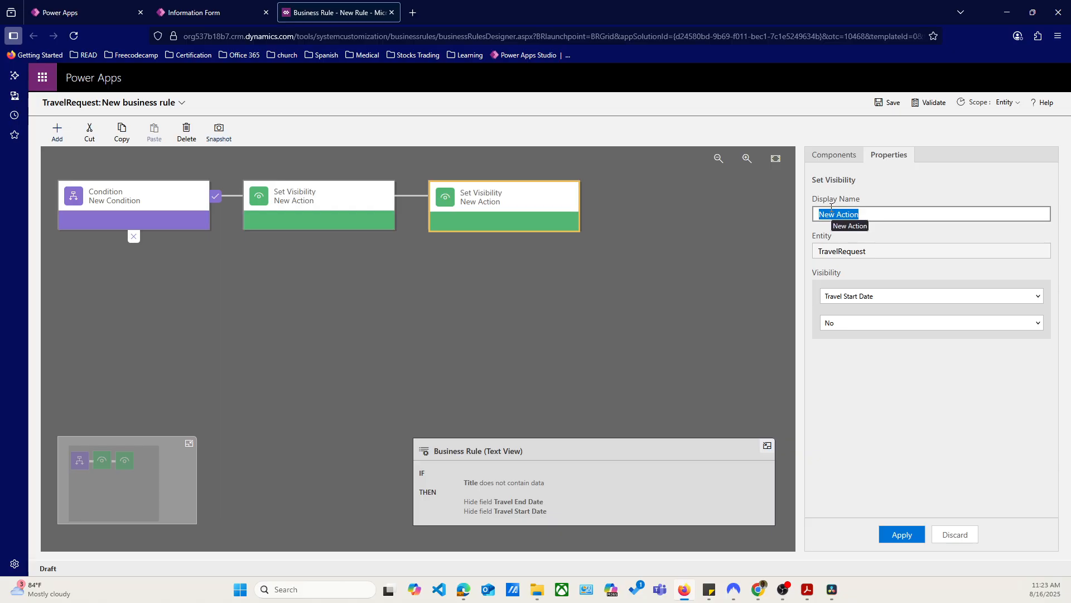
click(148, 189)
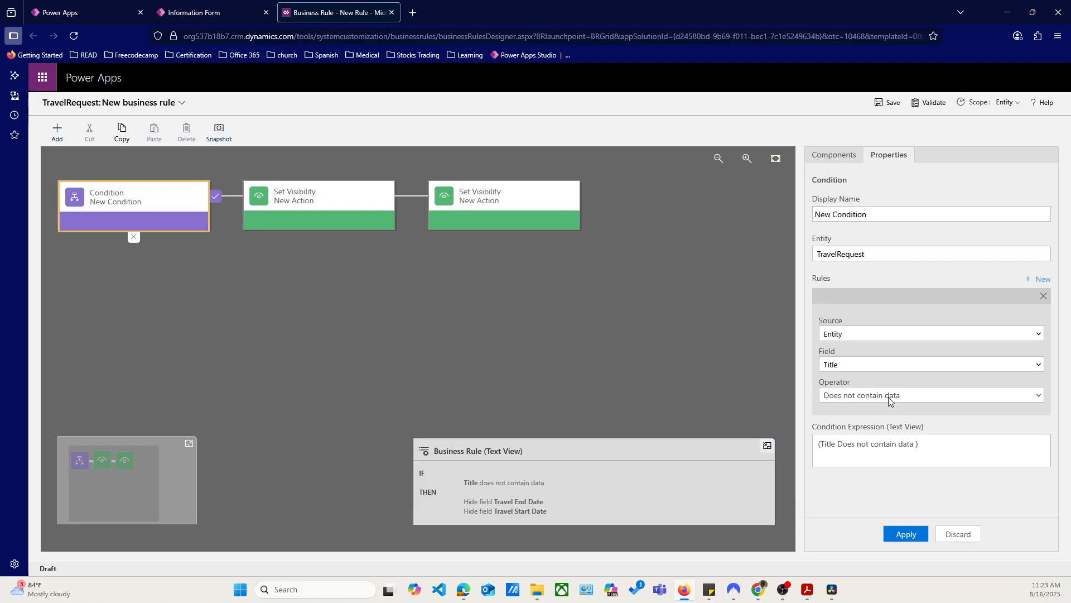
click(313, 203)
click(170, 202)
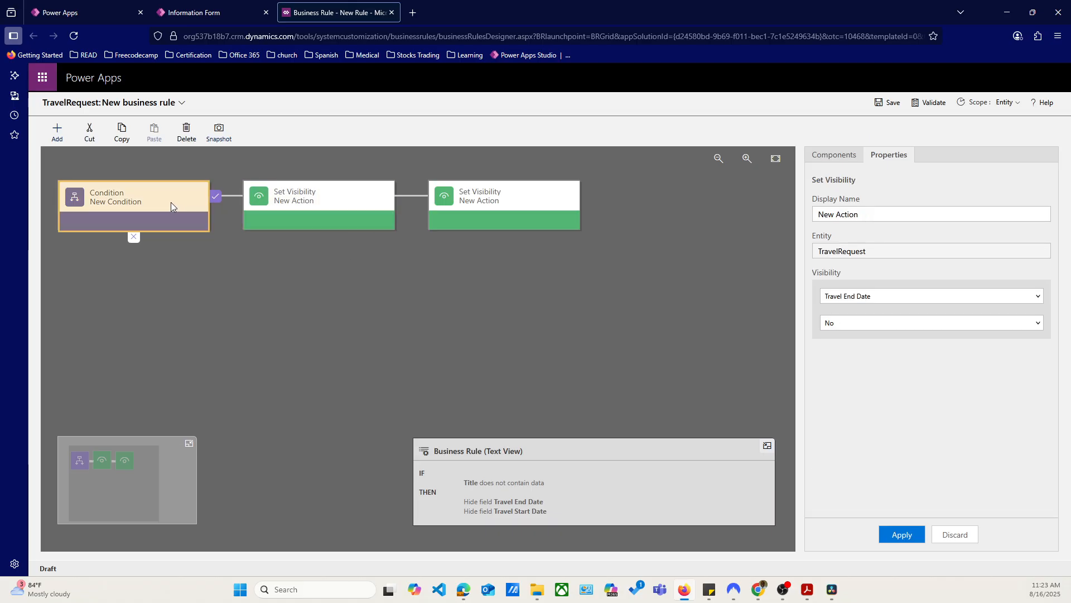
Rename the Set Visibility action for Travel End Date as "Hide End Date" and apply the change
click(258, 205)
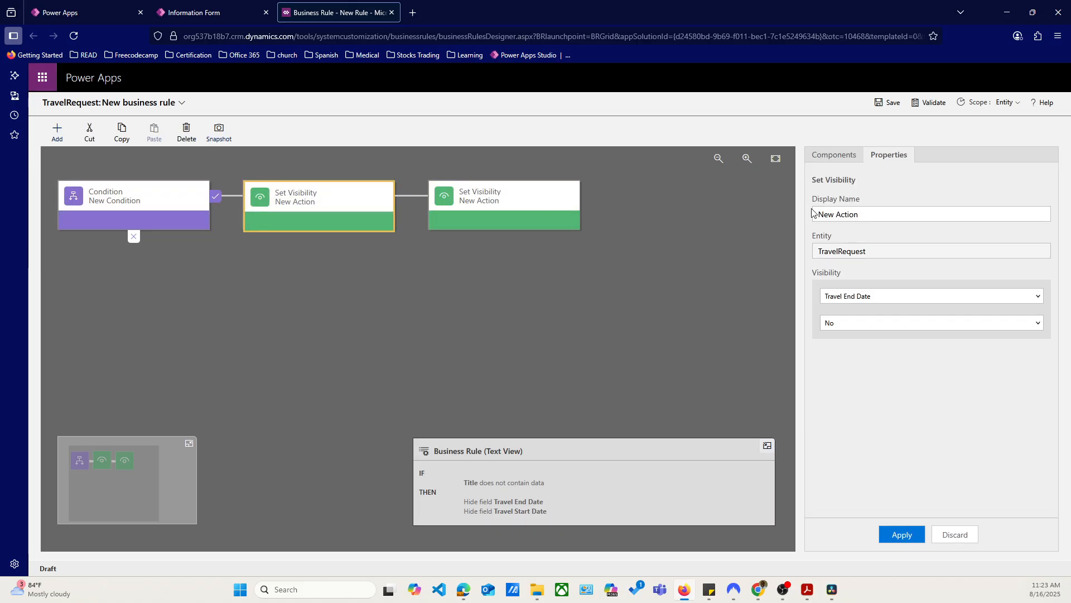
click(887, 214)
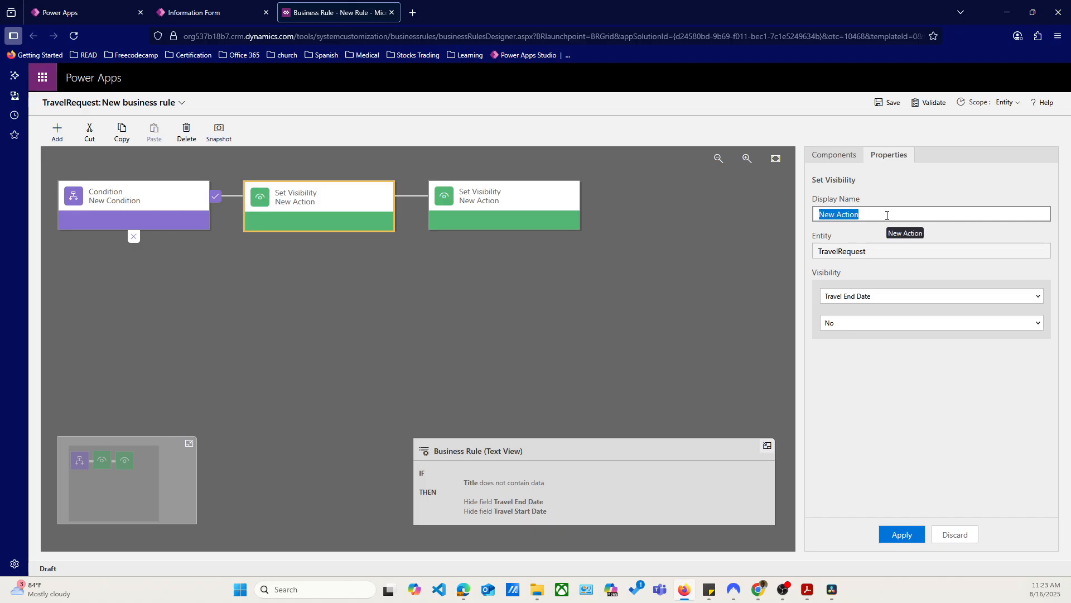
text(Hide End)
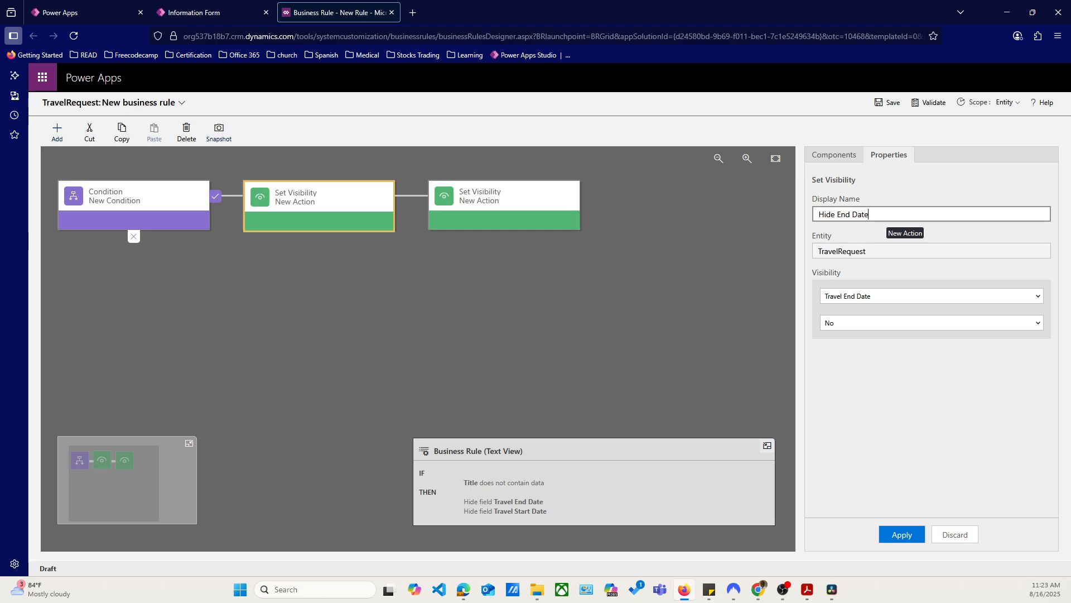
text( Date)
click(902, 534)
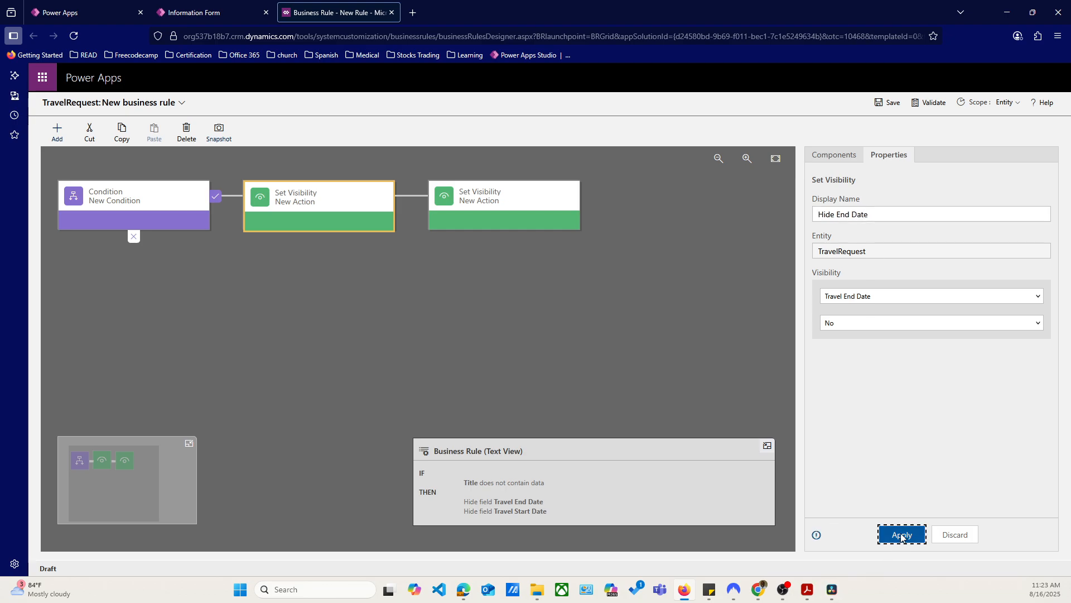
Rename the Set Visibility action for Travel Start Date as "Hide Start Date" and apply the change
click(500, 205)
triple_click(860, 213)
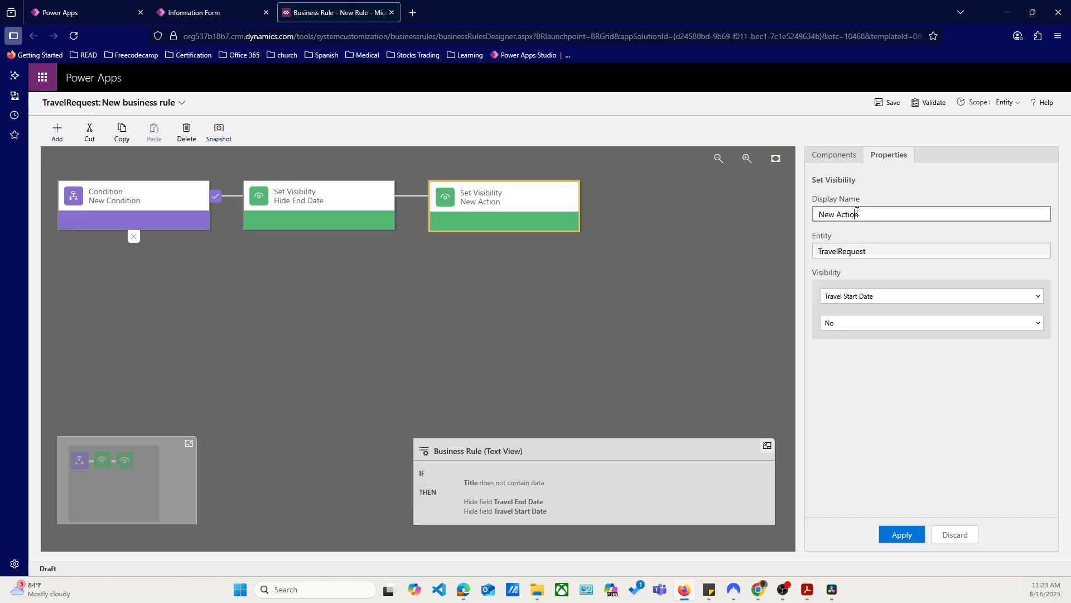
text(Hide Start Date)
click(897, 536)
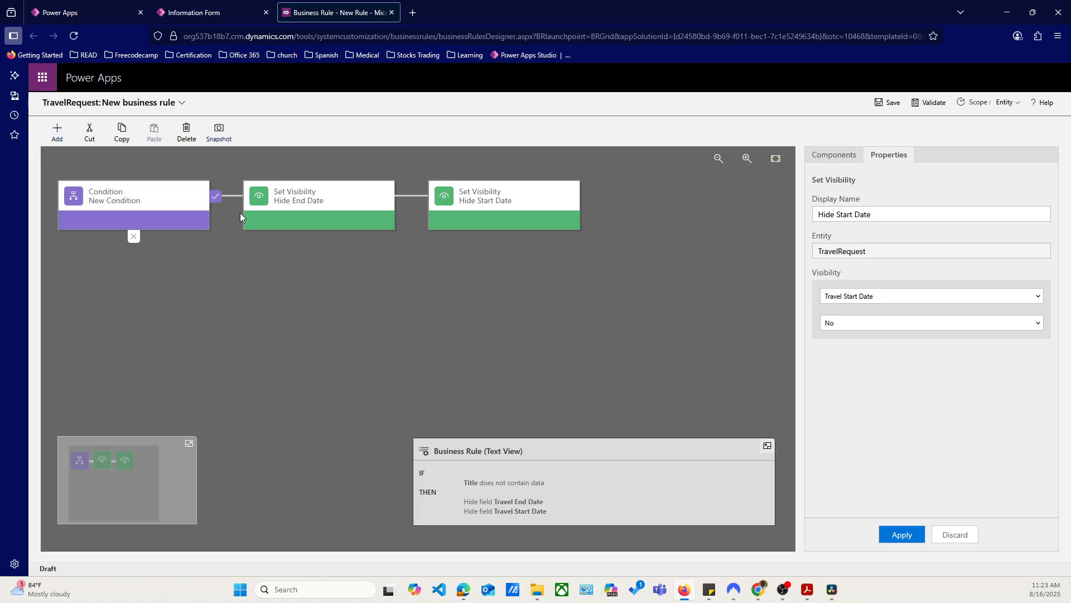
Rename the condition as "Hide or show Date fields" and apply the change
click(127, 207)
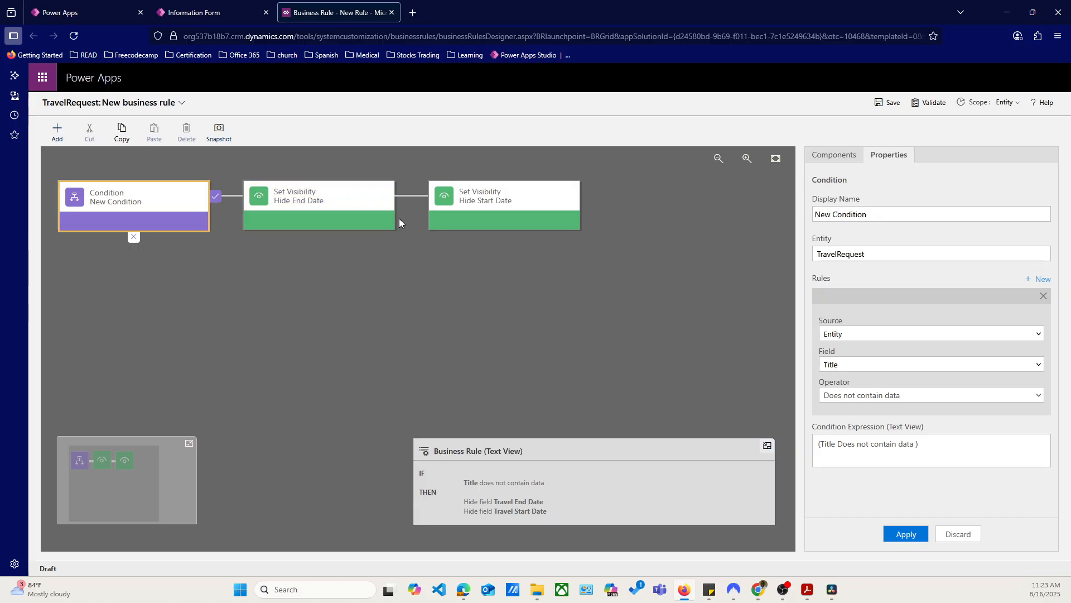
click(885, 208)
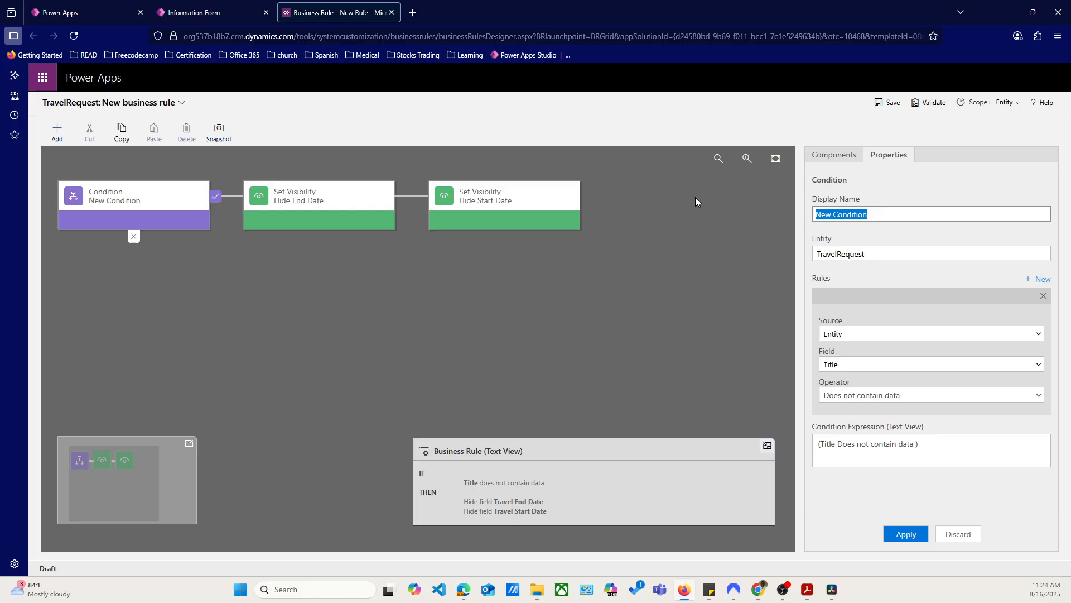
text(Hide or show )
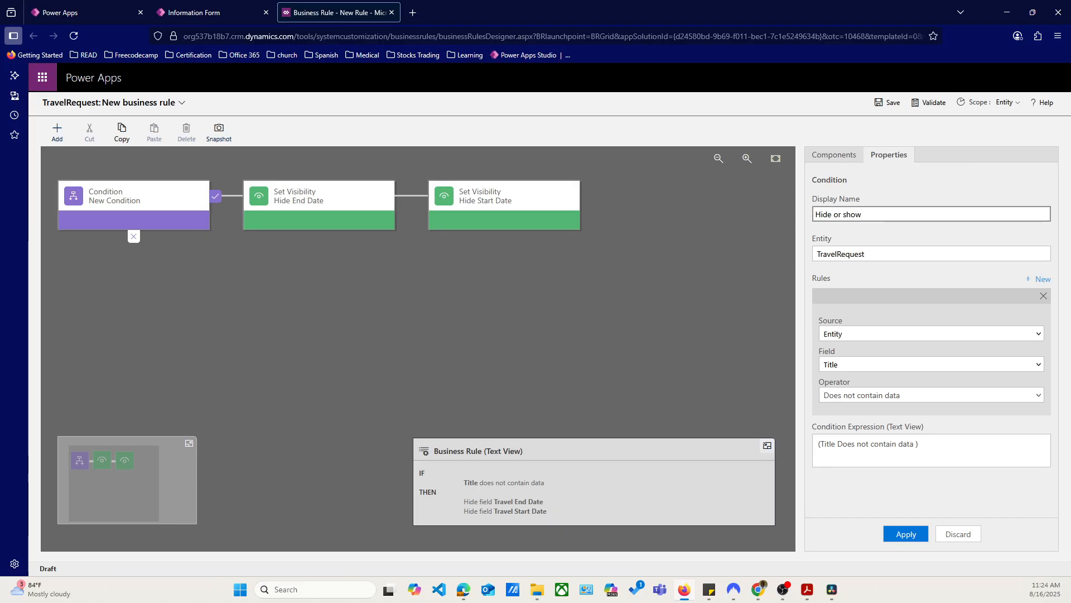
text(Date fields)
click(901, 537)
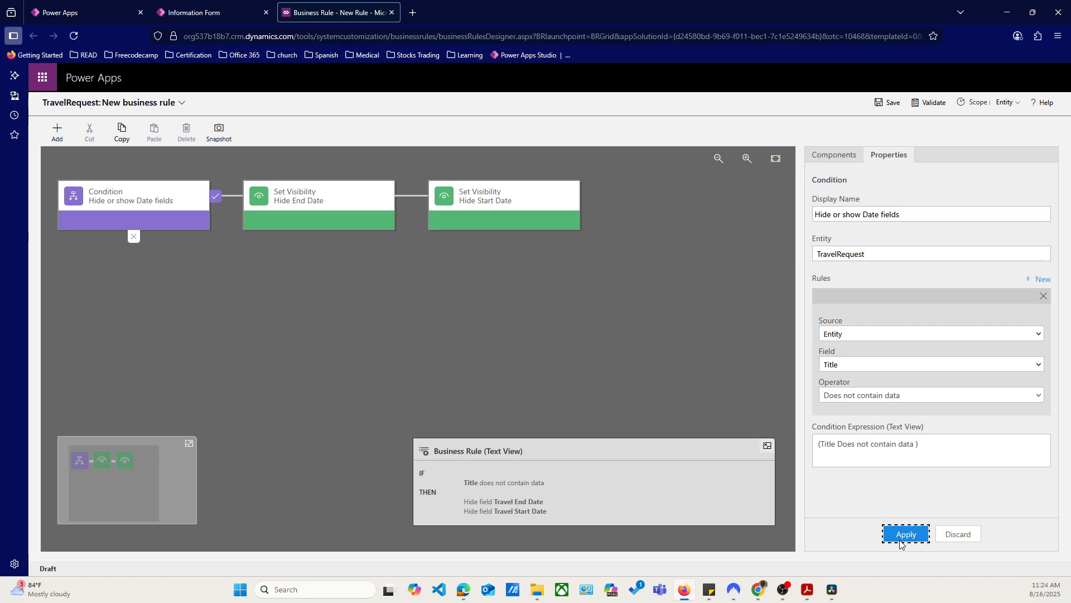
Add a Set Visibility action on the condition's false branch, with Travel End Date visibility at Yes
click(115, 201)
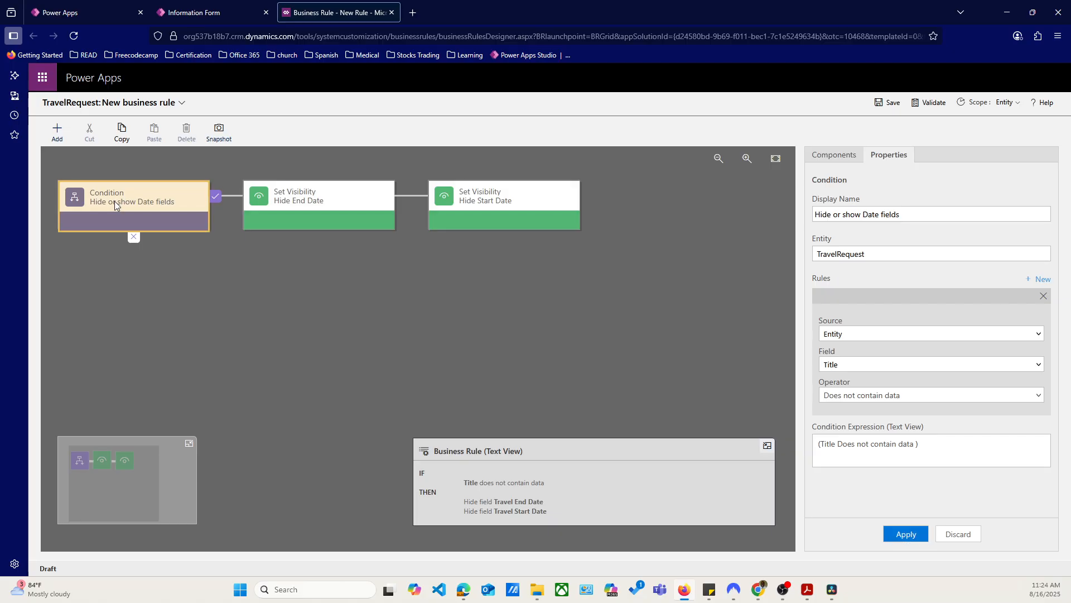
click(302, 198)
click(467, 193)
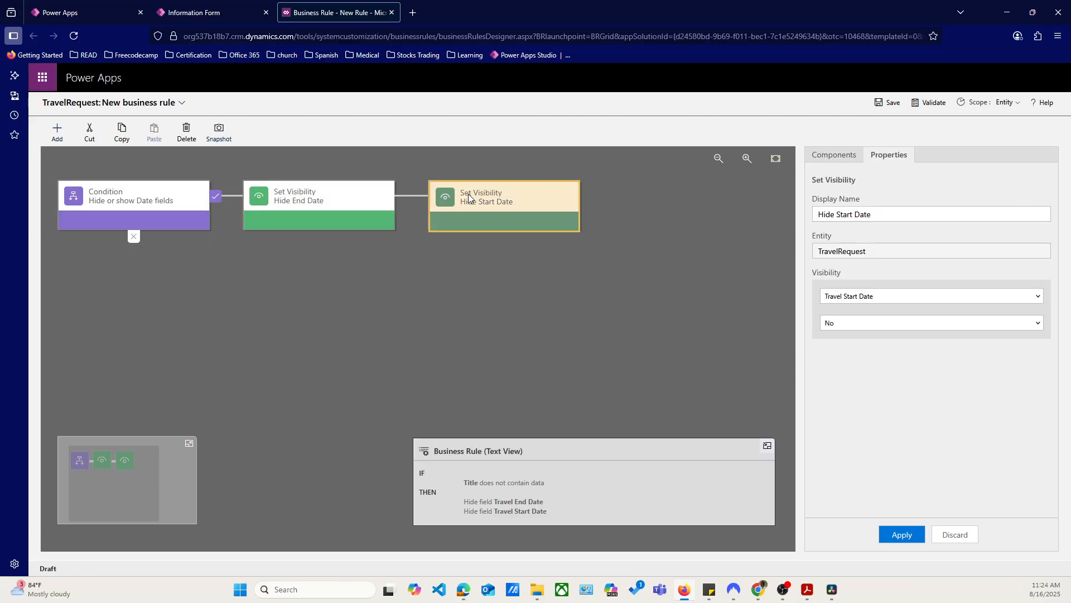
click(819, 157)
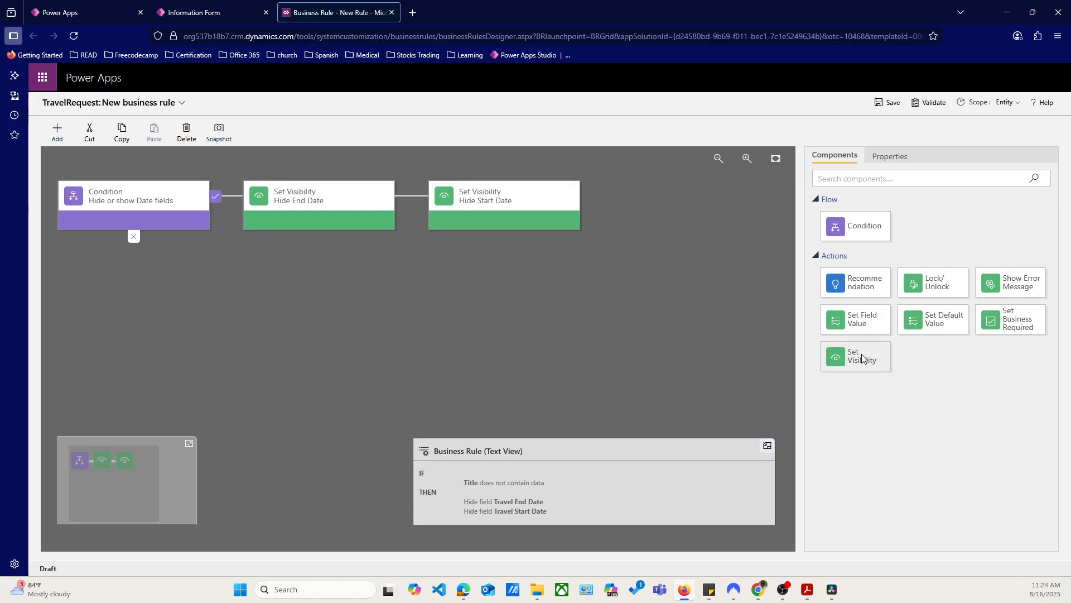
drag(856, 357, 150, 255)
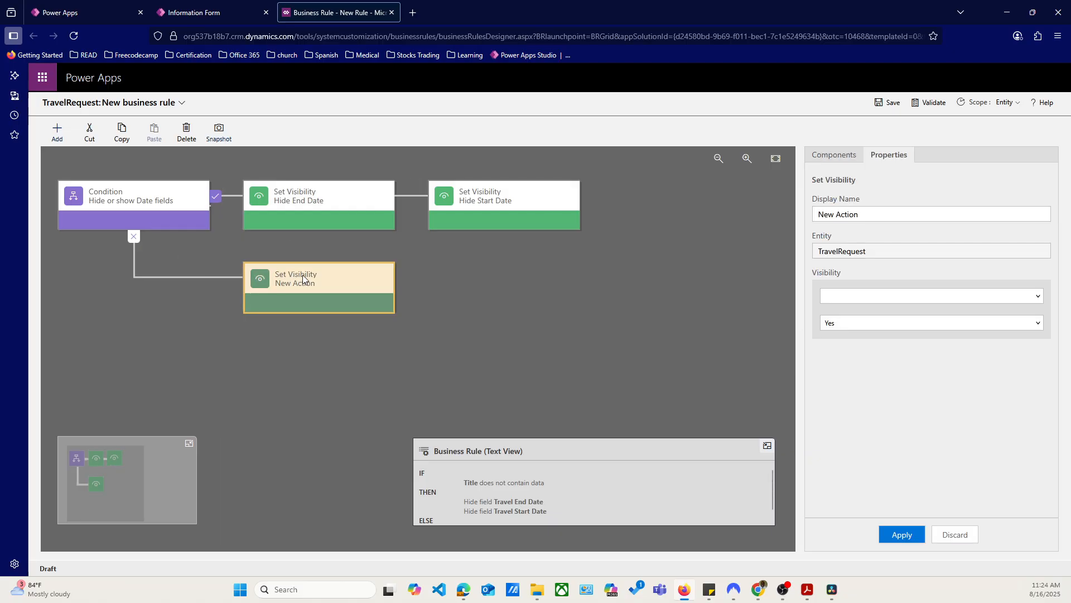
click(865, 298)
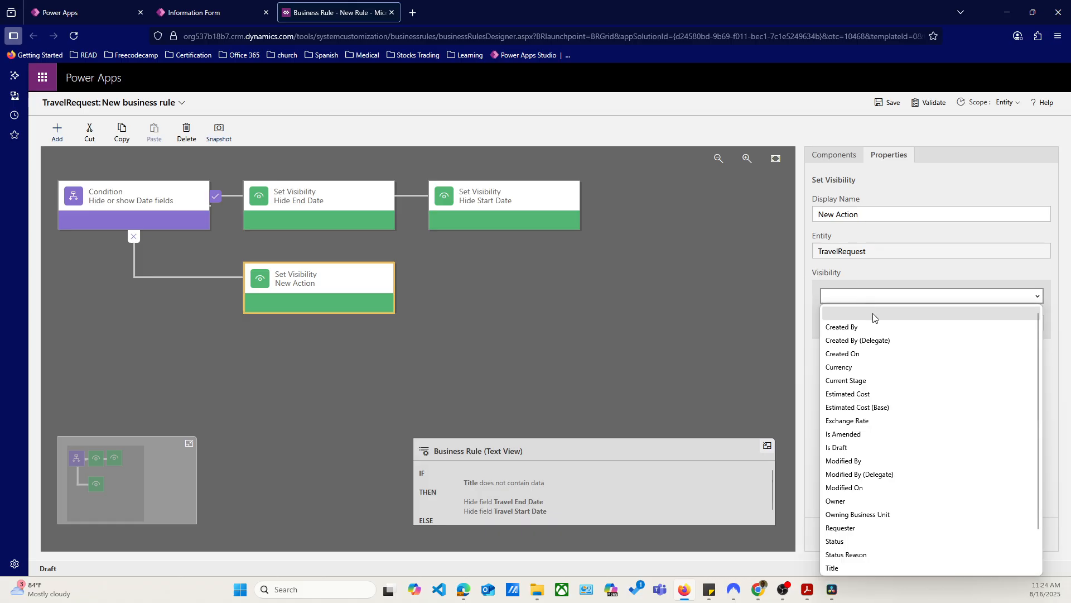
scroll(960, 481, down, 1)
click(897, 538)
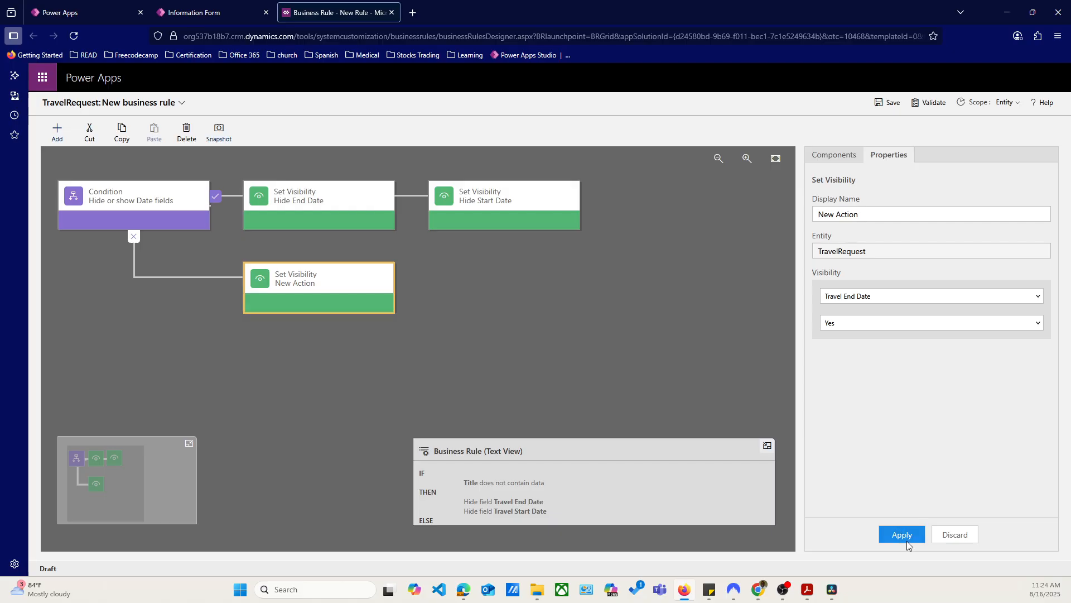
Rename the Set Visibility action on the false branch as "Show End Date" and apply the change
triple_click(860, 213)
text(Show)
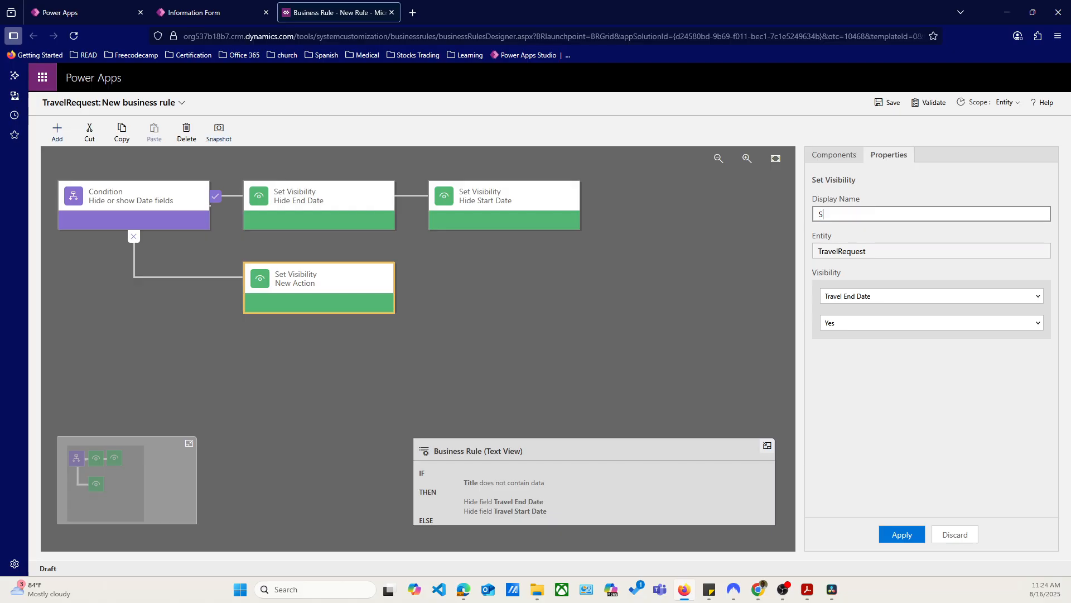
text( End Date)
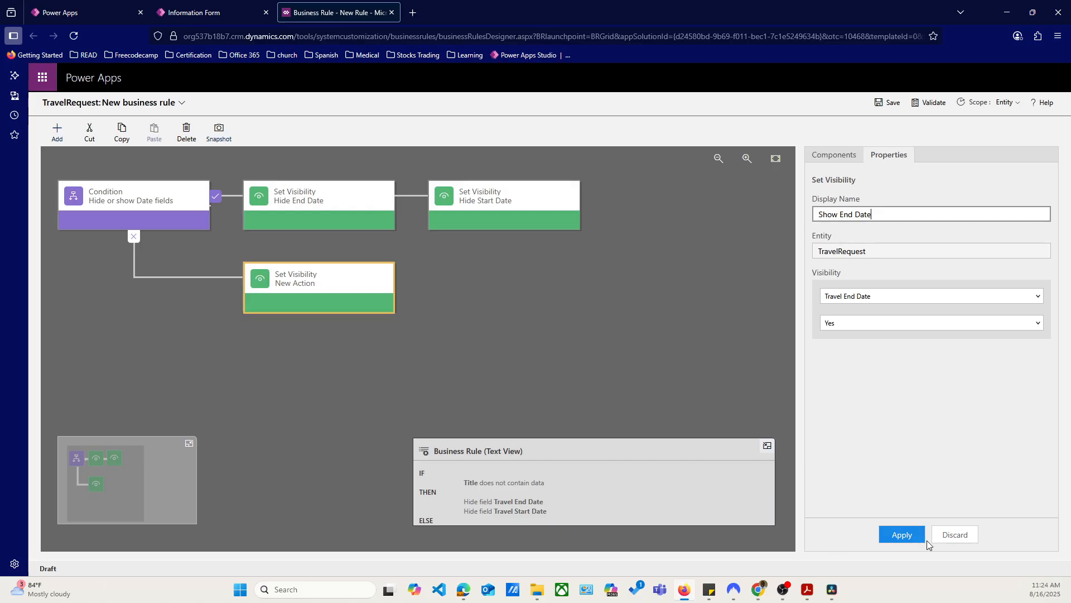
click(902, 535)
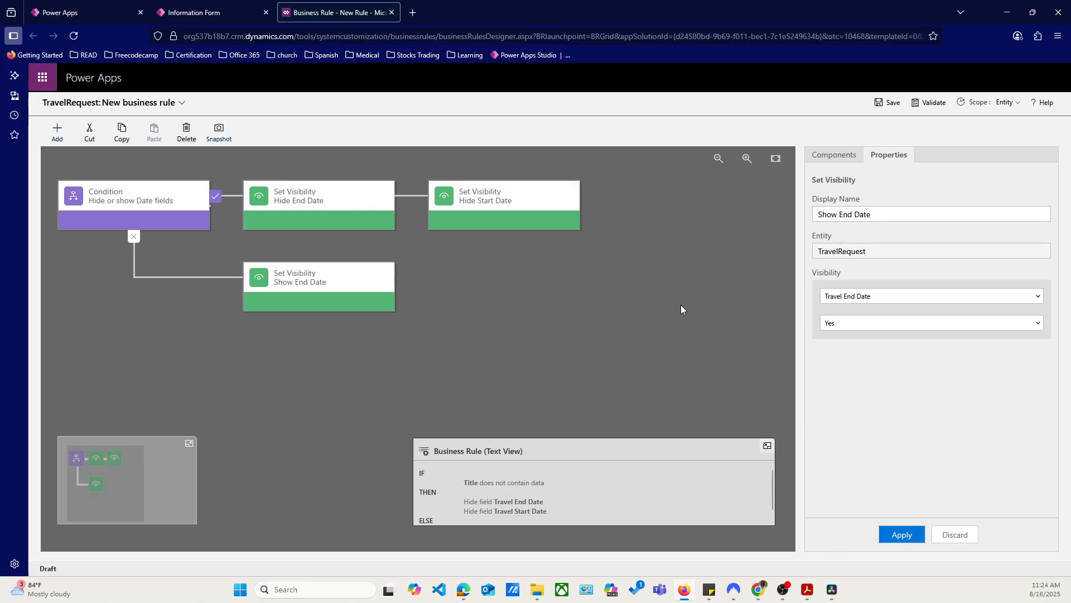
Add another Set Visibility action after Show End Date and name it "Show Start Date"
click(834, 154)
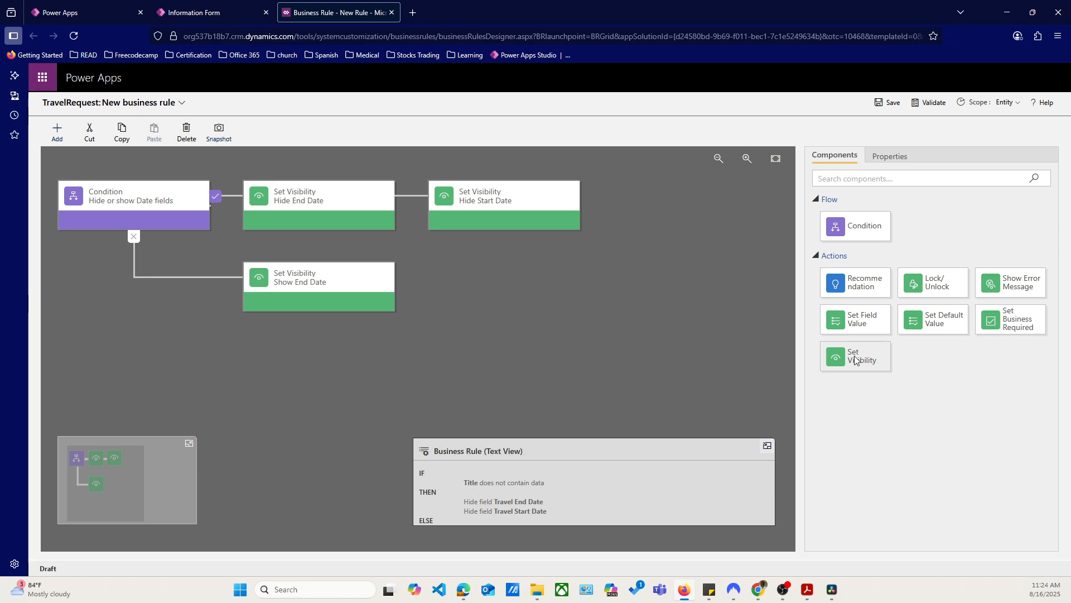
drag(855, 358, 410, 295)
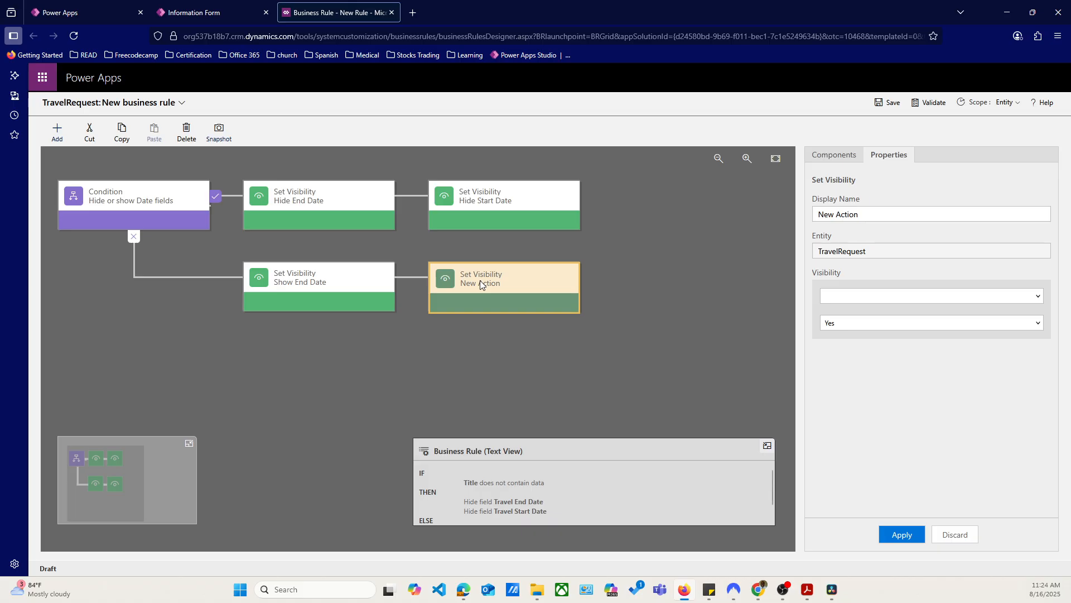
click(881, 215)
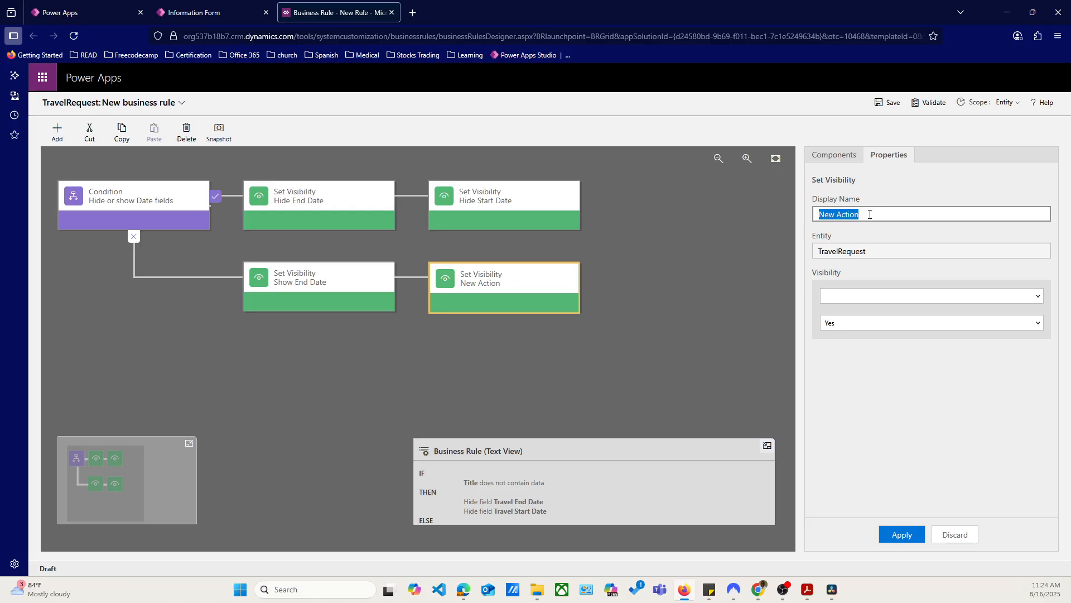
text(Show Start Date)
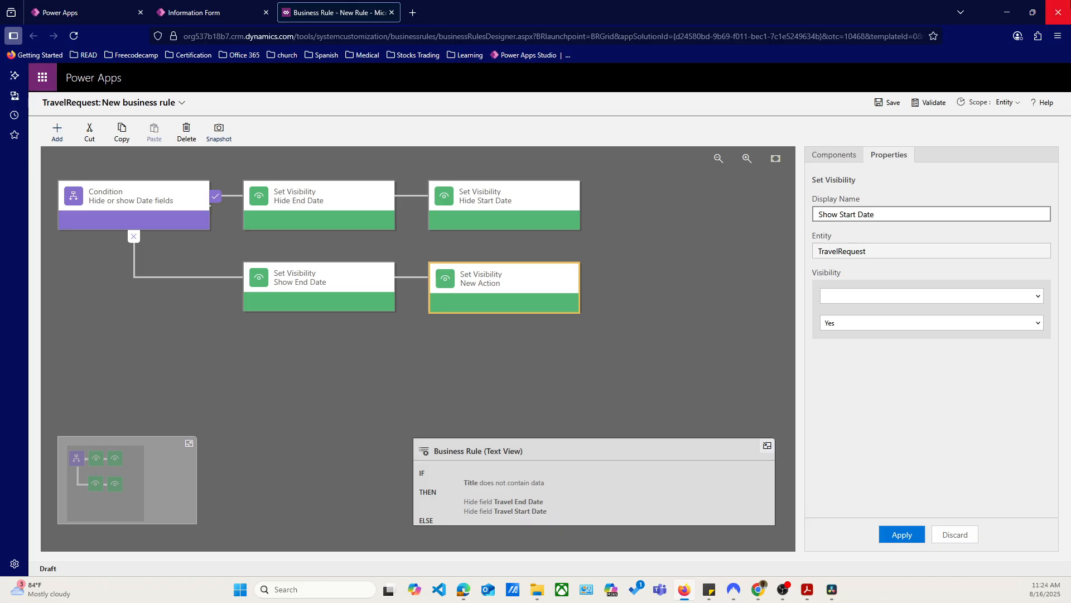
Target Travel Start Date in the Show Start Date action with visibility at Yes and apply the change
click(916, 297)
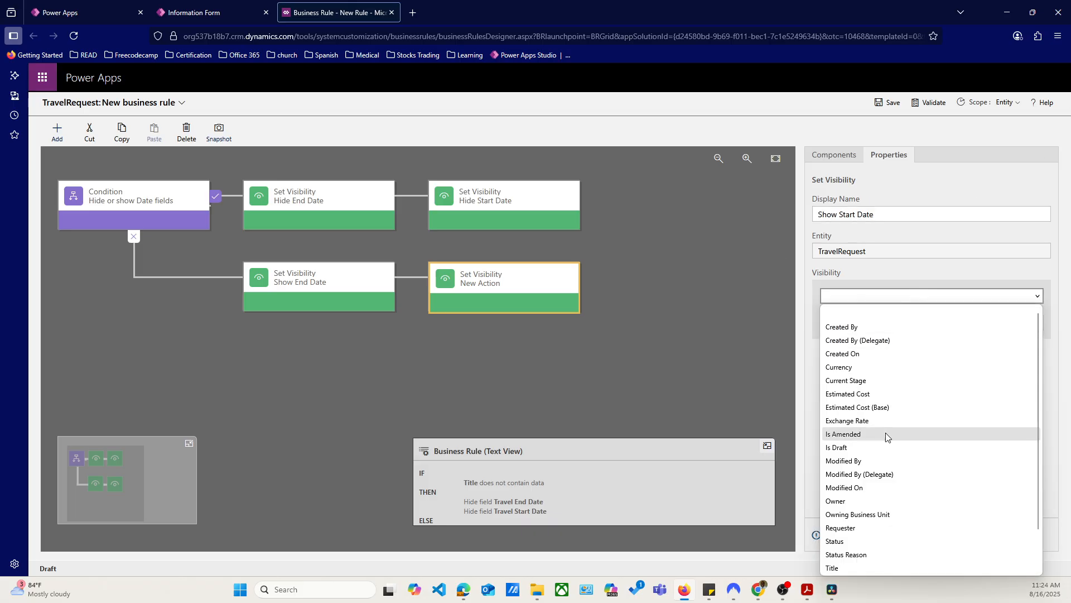
scroll(907, 551, down, 1)
click(883, 554)
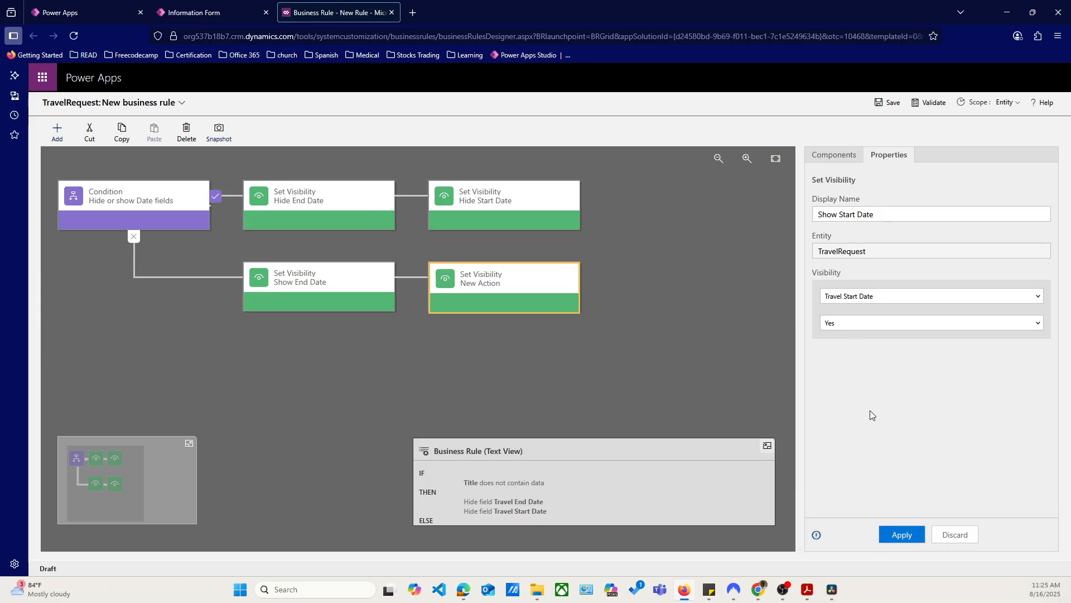
click(902, 536)
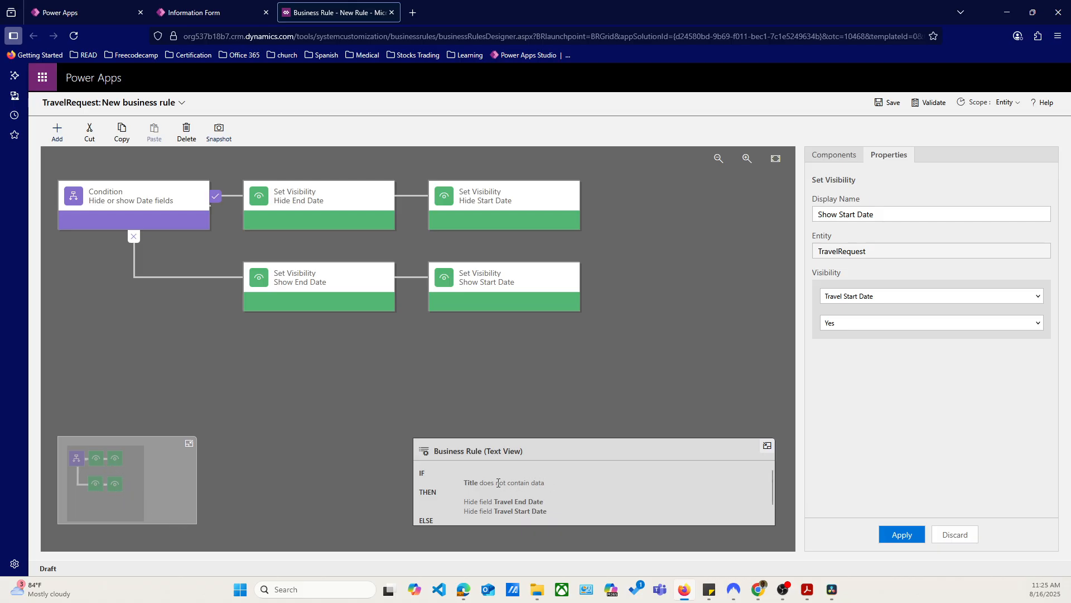
Review the IF, THEN and ELSE parts of the business rule's text description
scroll(499, 483, down, 2)
scroll(505, 491, up, 2)
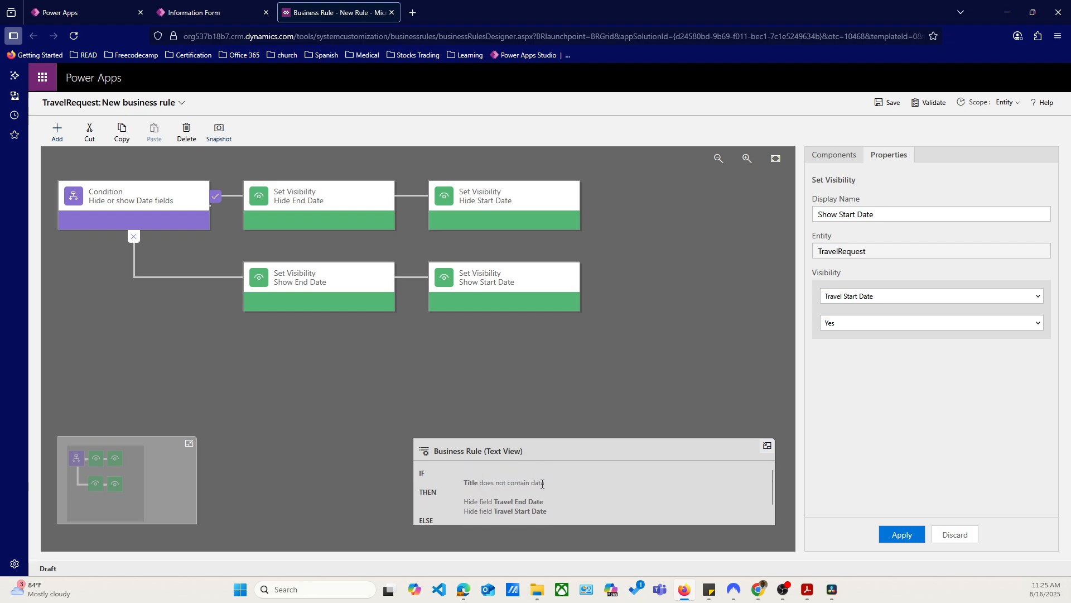
scroll(539, 483, down, 2)
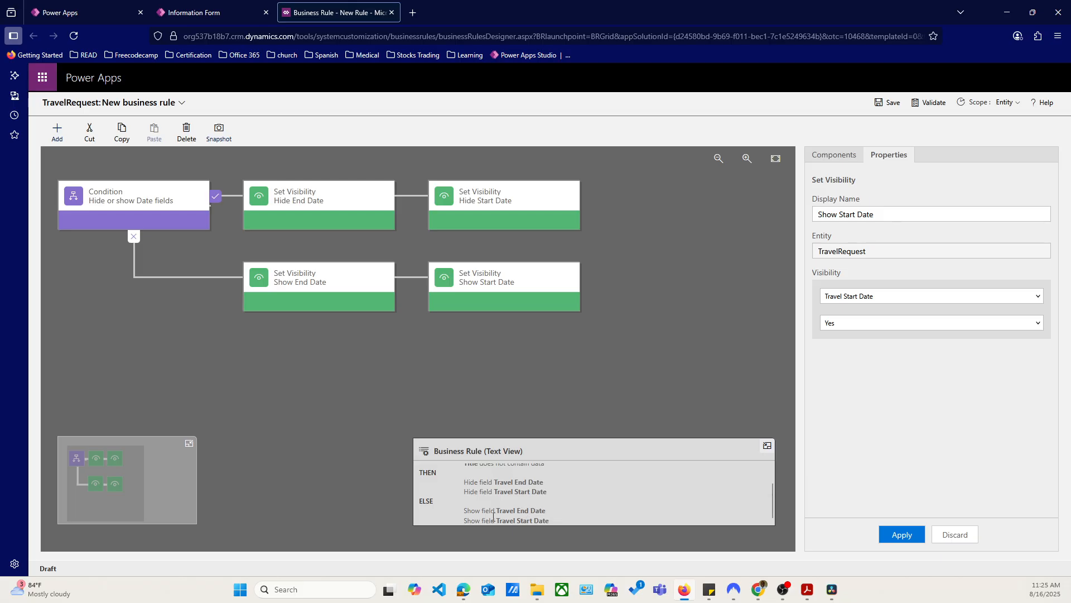
scroll(612, 507, up, 1)
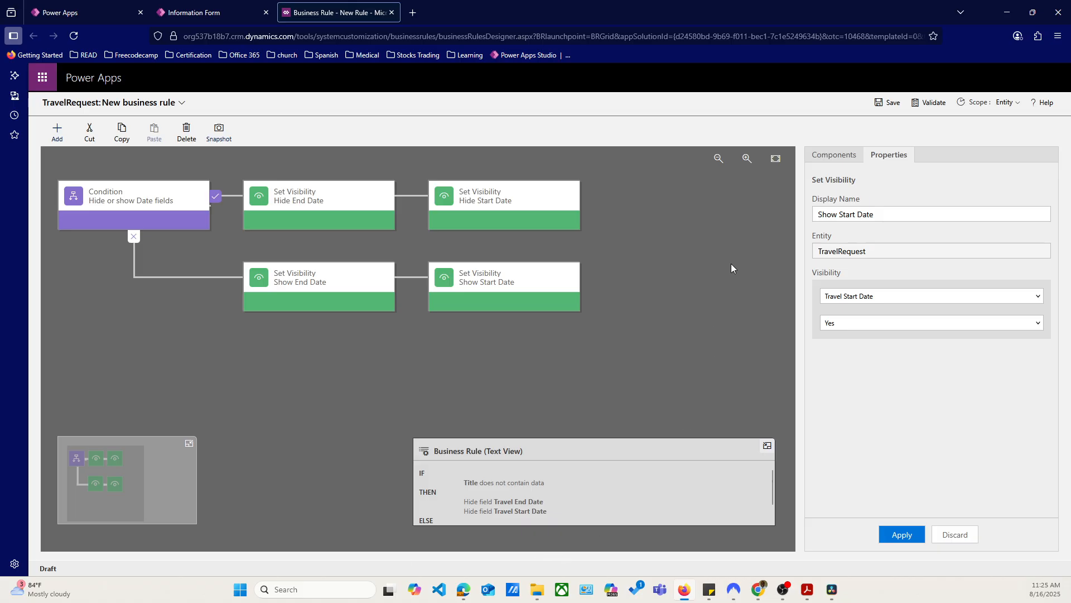
click(835, 156)
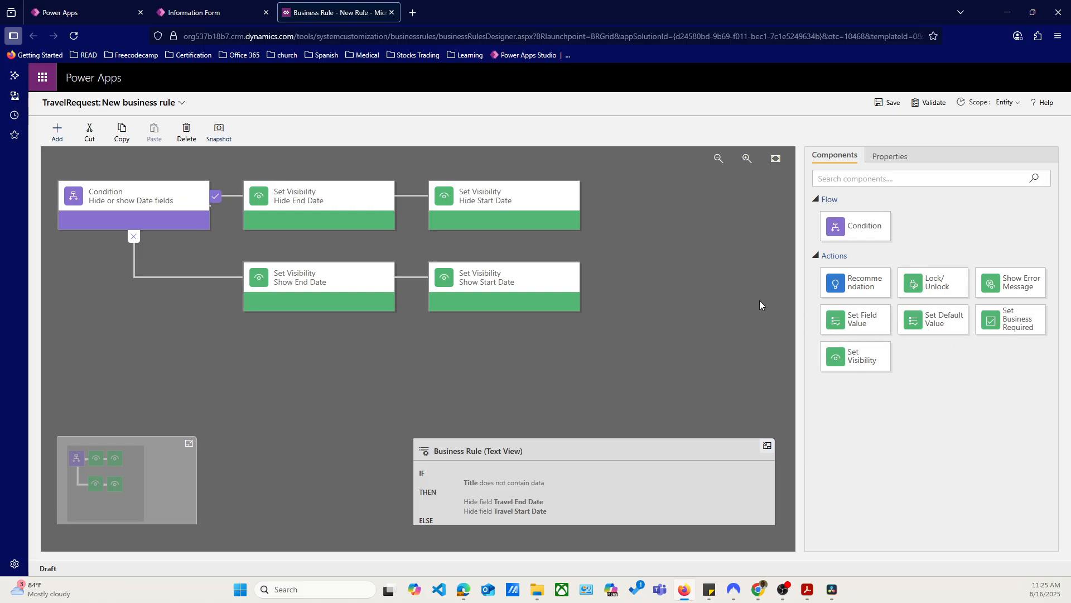
click(900, 157)
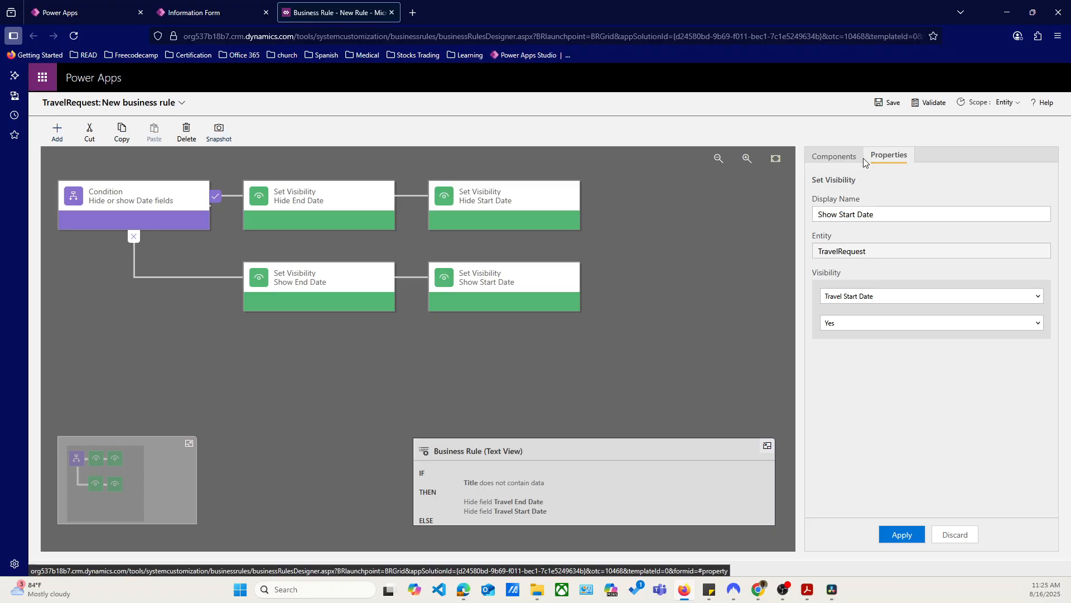
click(826, 158)
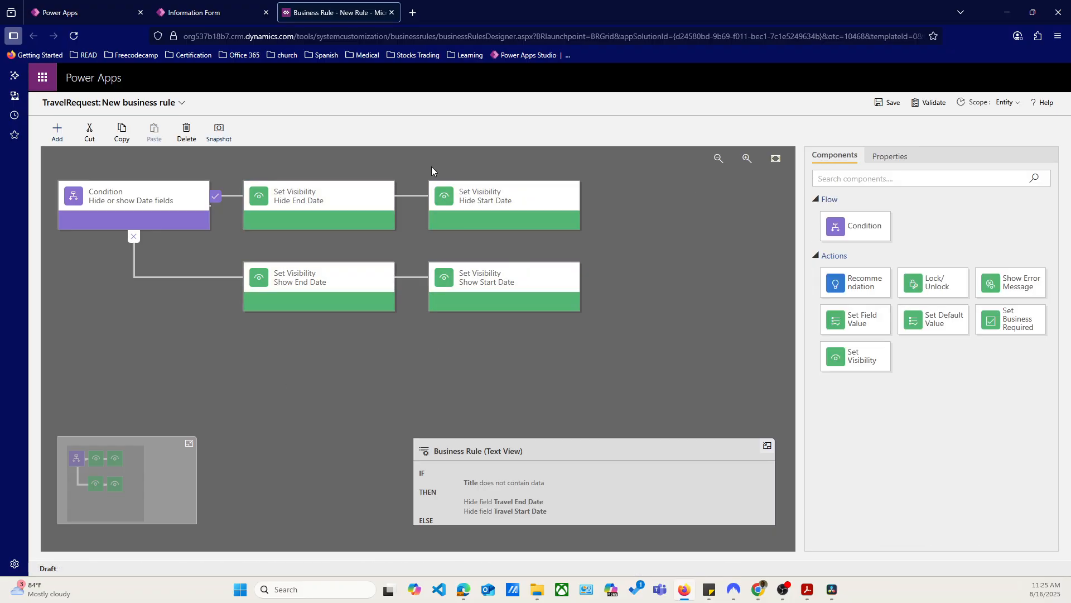
Save the TravelRequest business rule and activate it, confirming the process activation
click(889, 105)
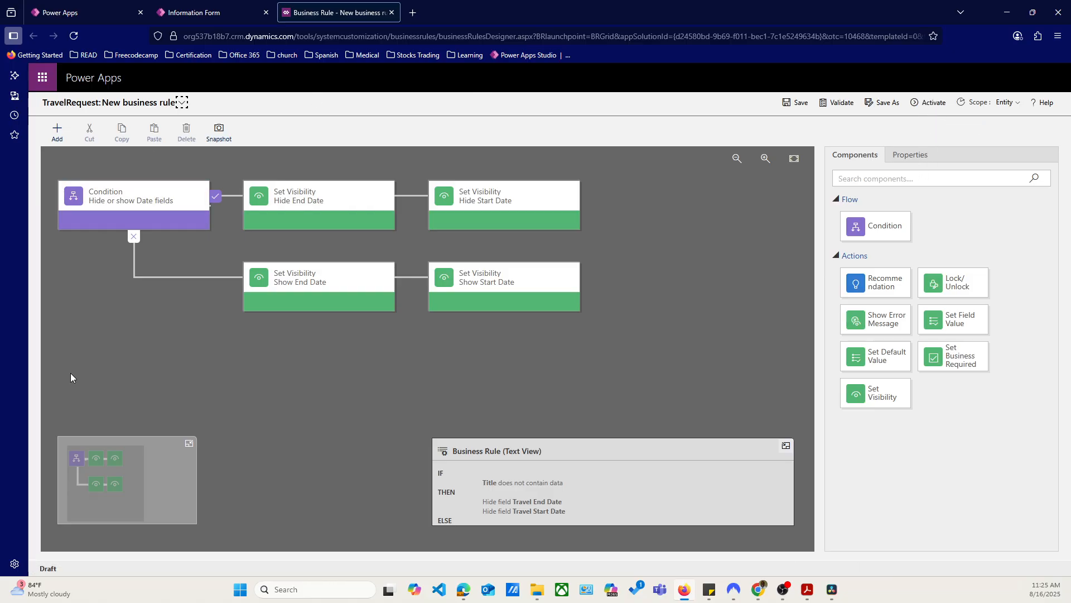
click(180, 16)
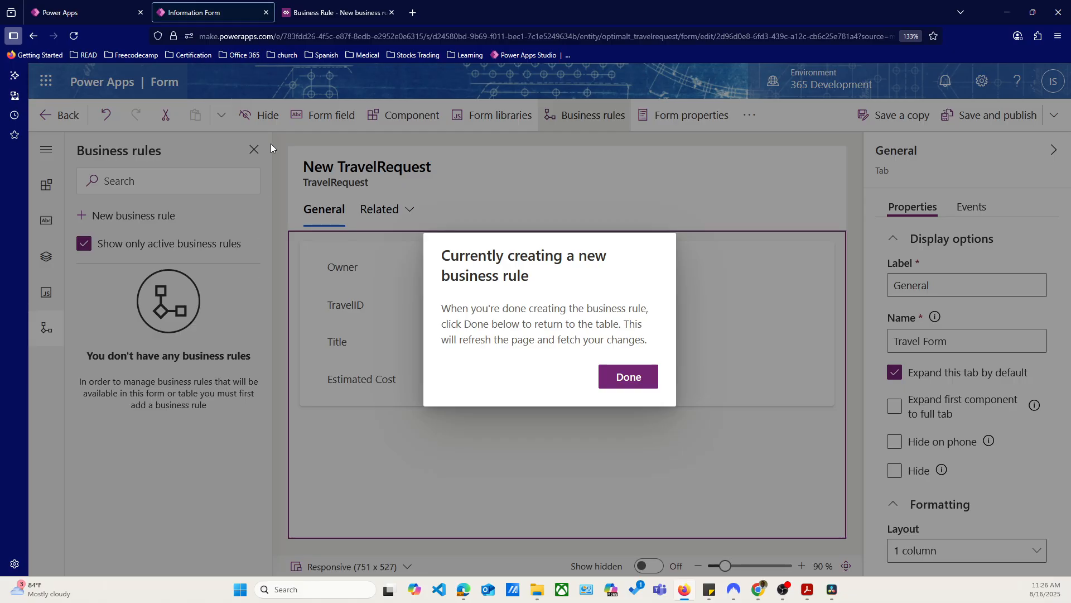
click(323, 14)
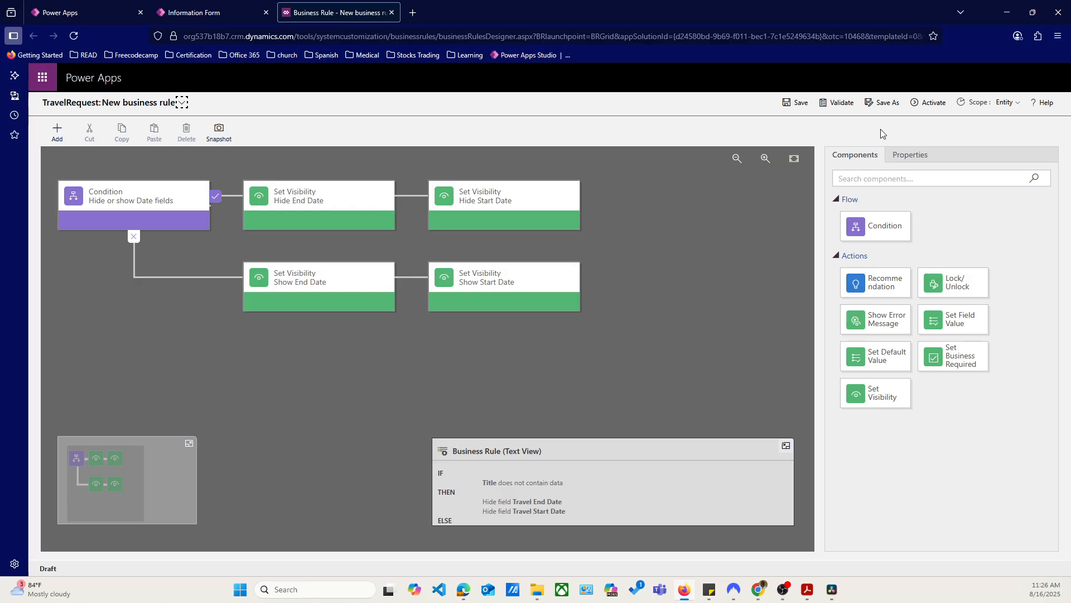
click(927, 106)
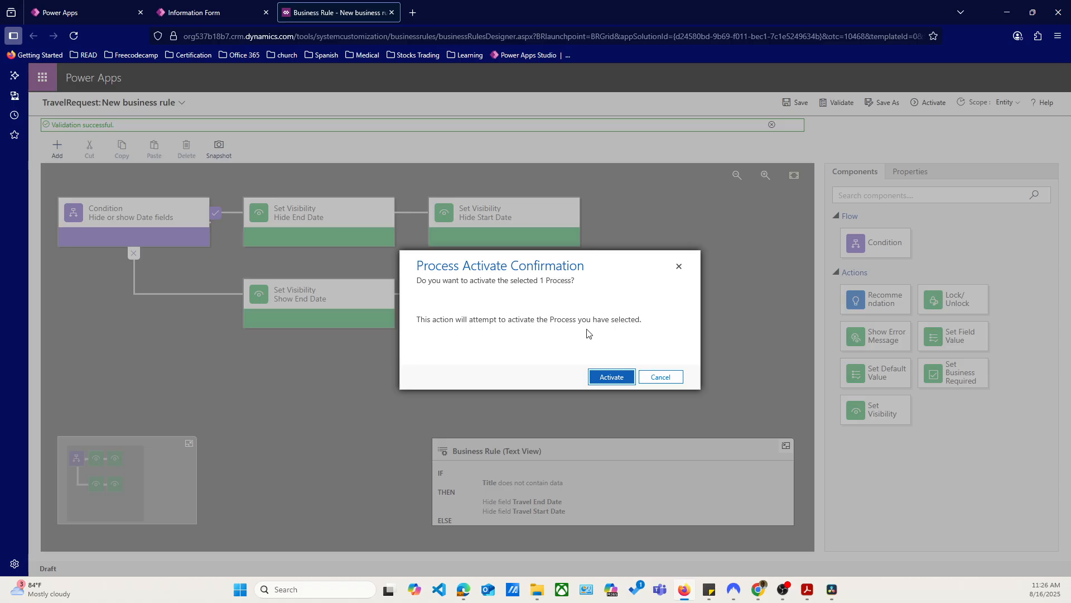
click(614, 379)
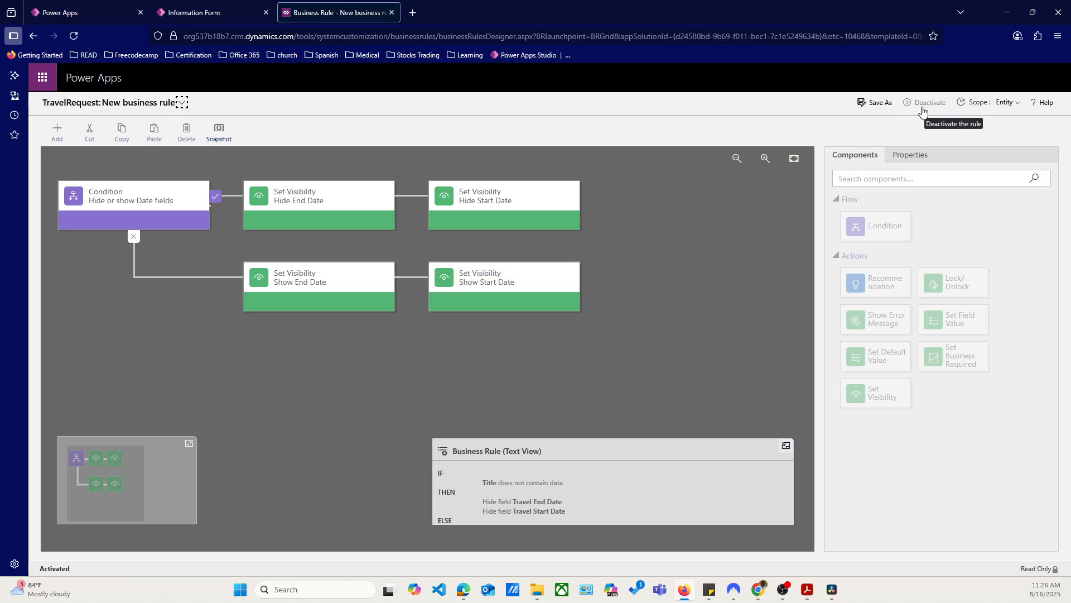
Close the business rule designer, finish the rule creation in the form editor, and save and publish the form
click(226, 11)
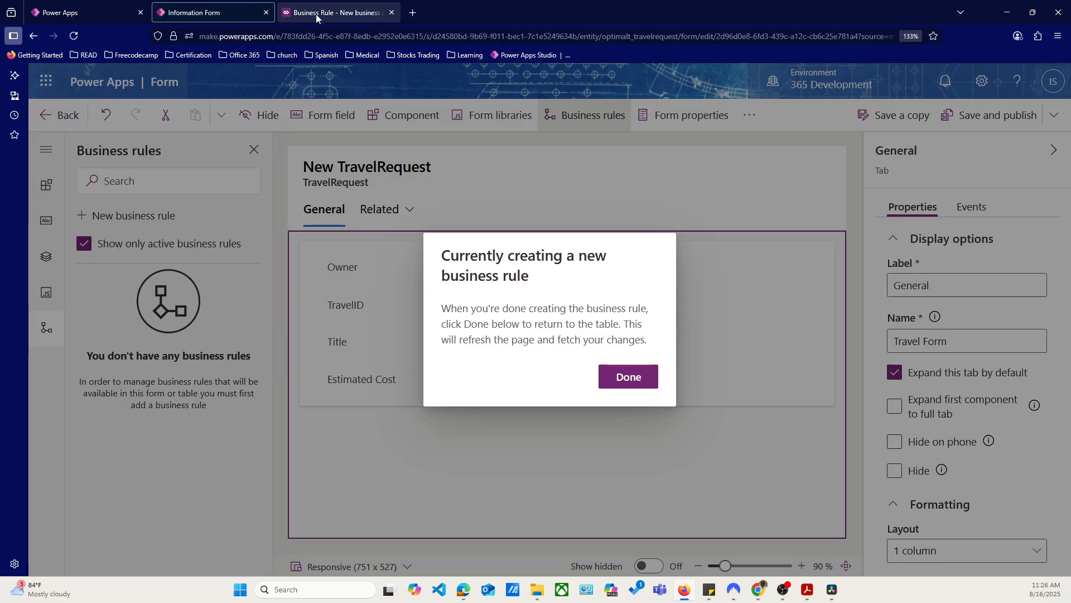
click(359, 15)
click(390, 13)
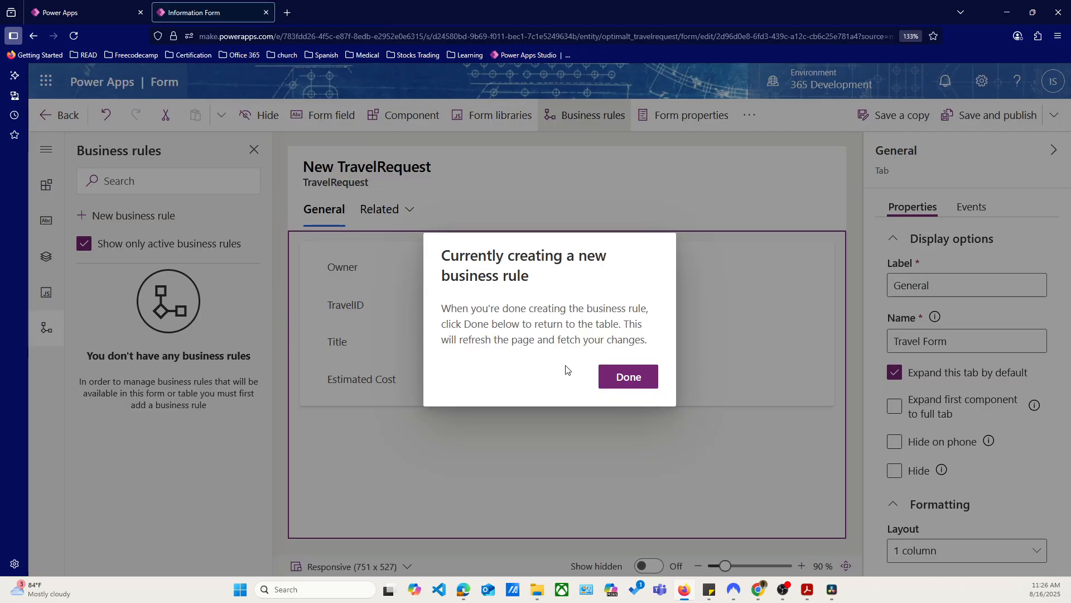
click(629, 378)
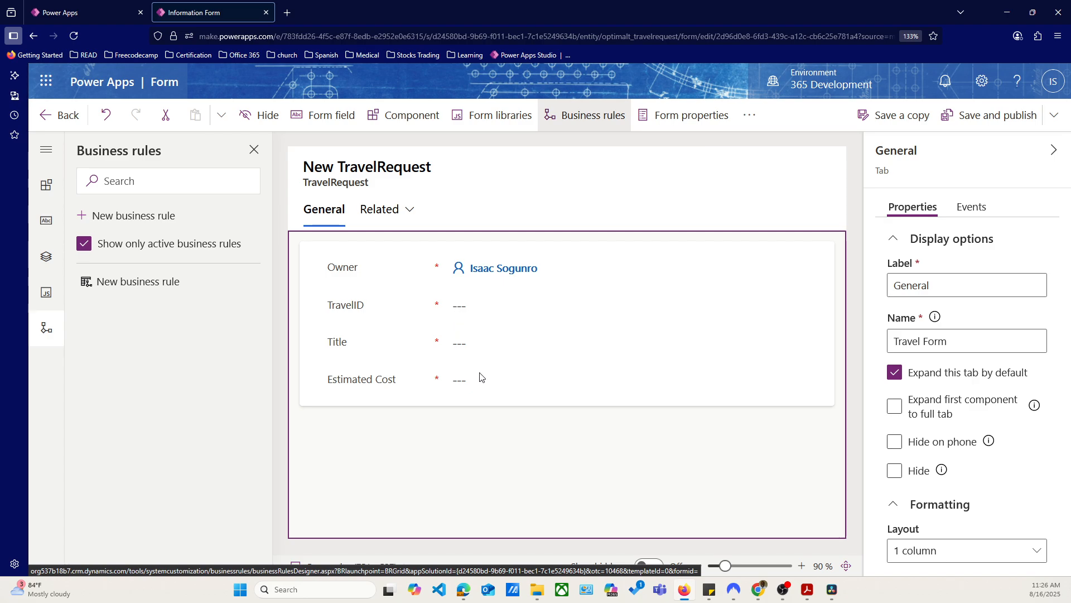
click(1009, 123)
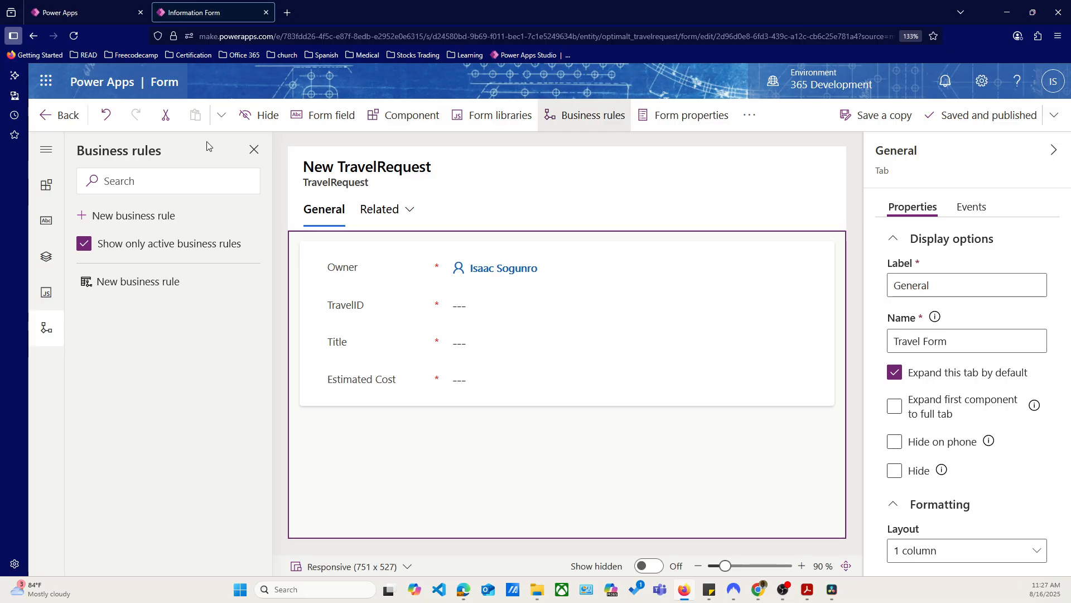
Go back to the app's TravelRequests form and enter "test" as the Title to check the travel date fields
click(61, 117)
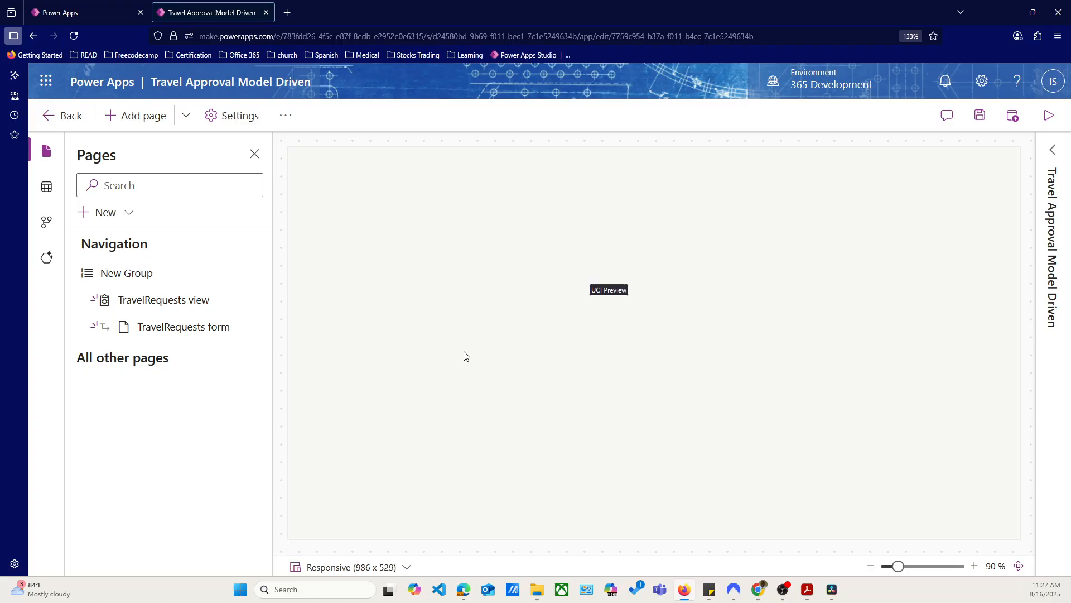
click(155, 329)
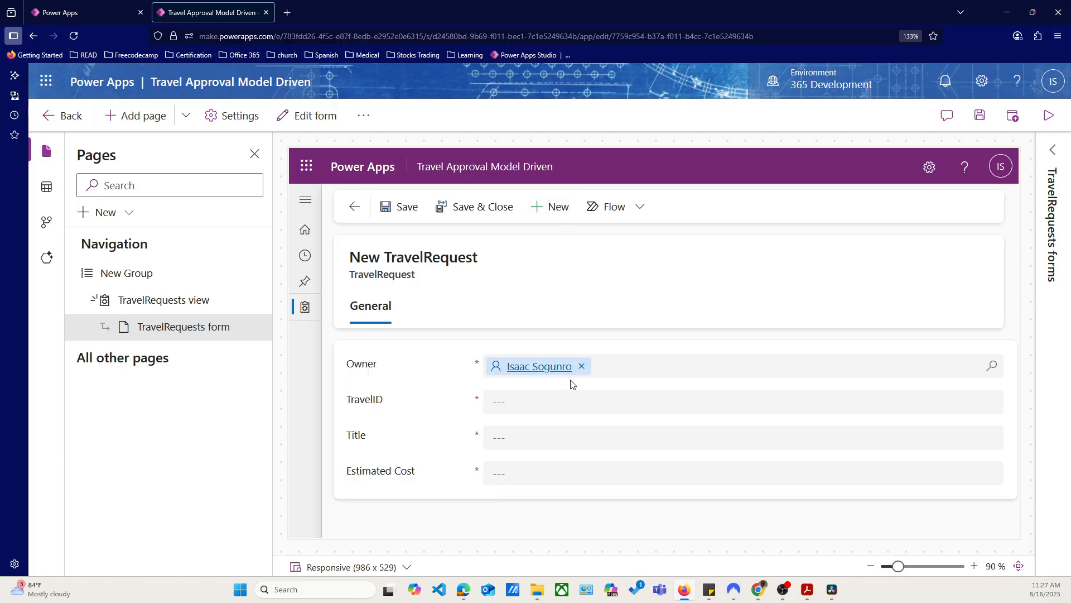
click(541, 436)
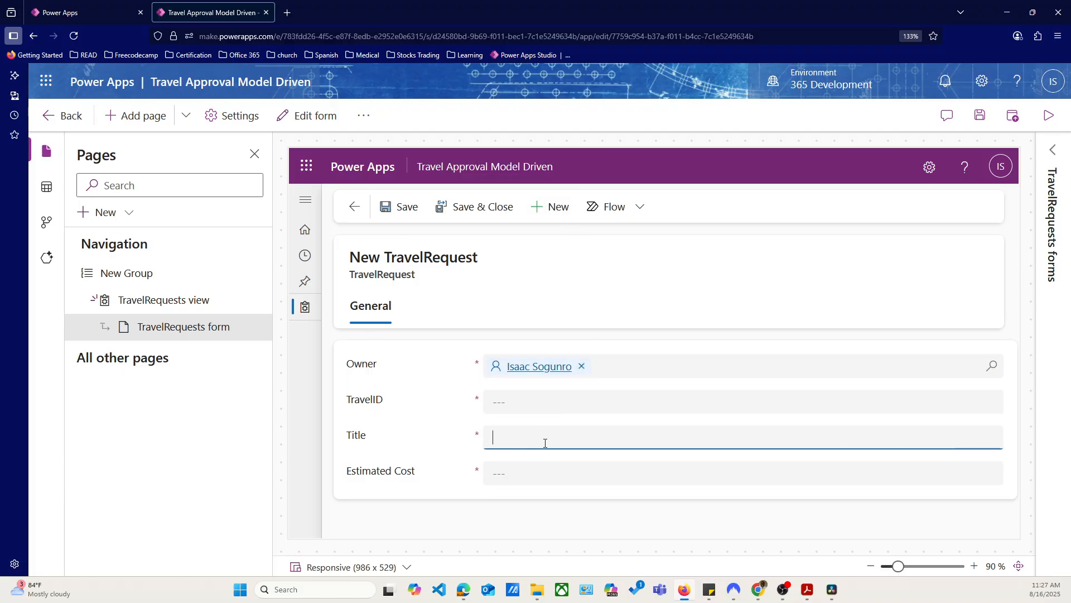
text(test)
click(542, 472)
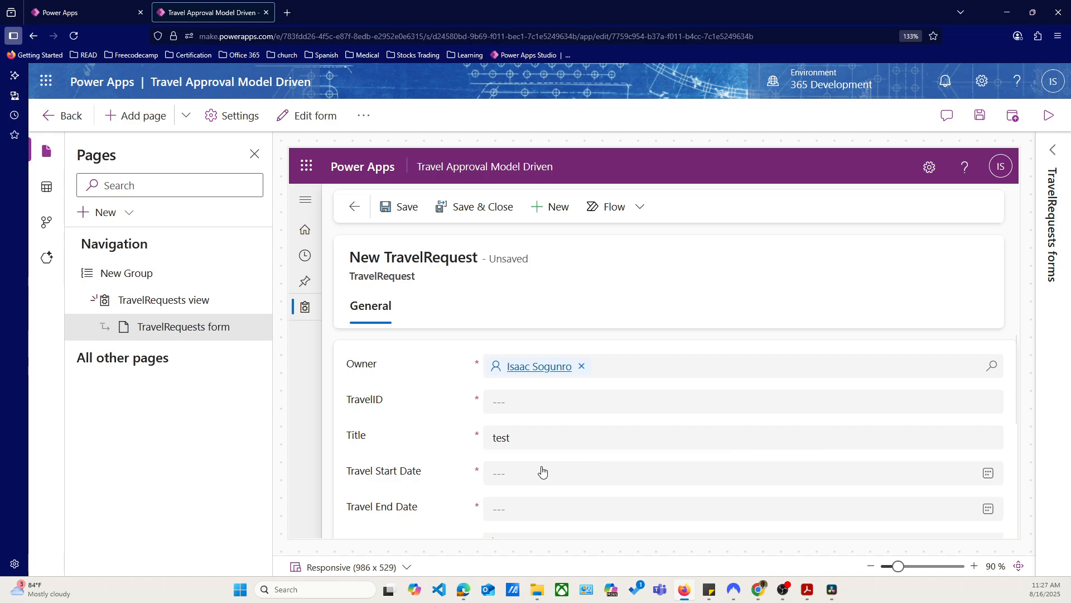
scroll(456, 435, down, 4)
scroll(455, 437, up, 5)
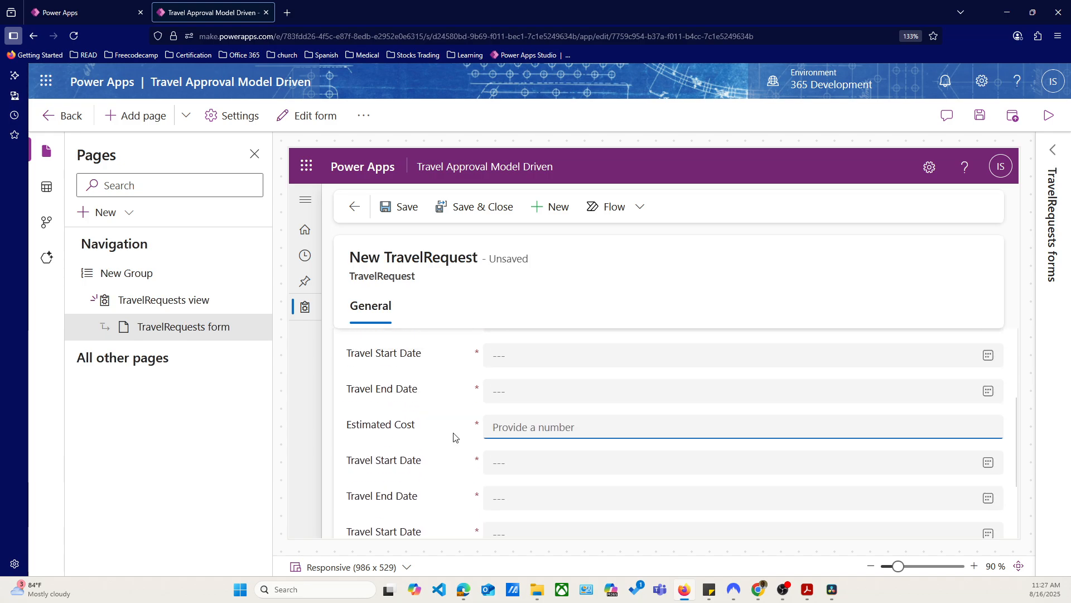
Look through the fields of the new TravelRequest form, checking for repeated Travel Start Date and Travel End Date fields
scroll(464, 456, down, 2)
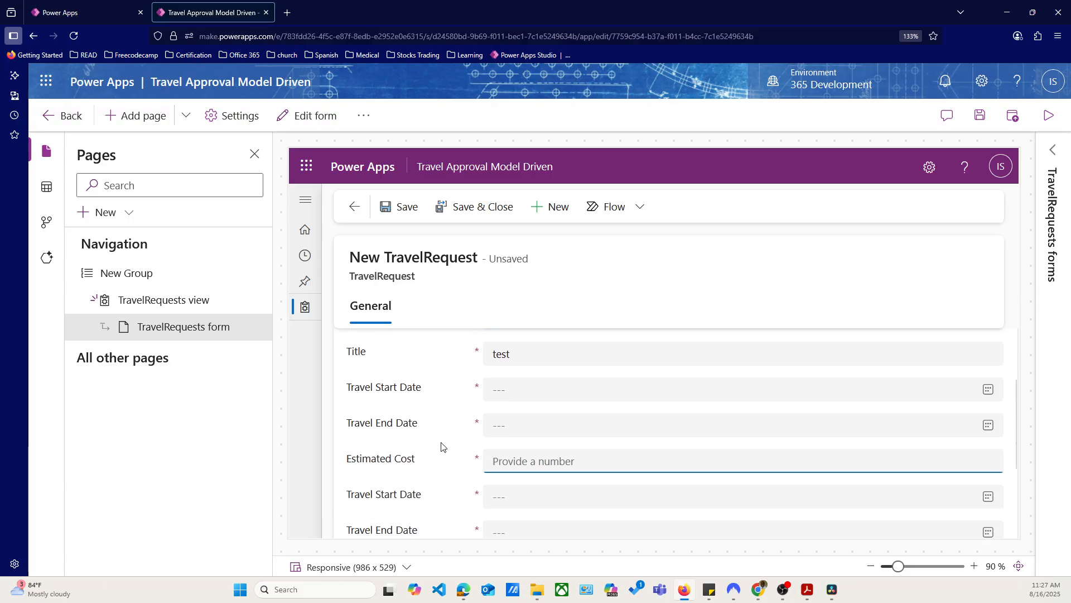
scroll(411, 474, down, 3)
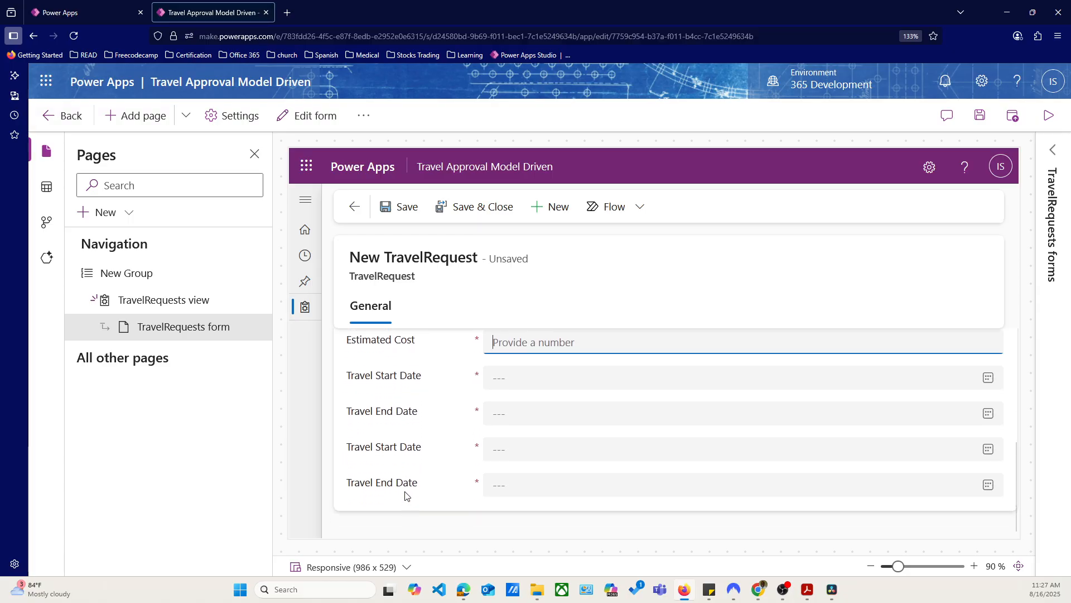
scroll(407, 494, up, 4)
scroll(407, 490, up, 1)
scroll(407, 487, down, 1)
scroll(407, 488, up, 2)
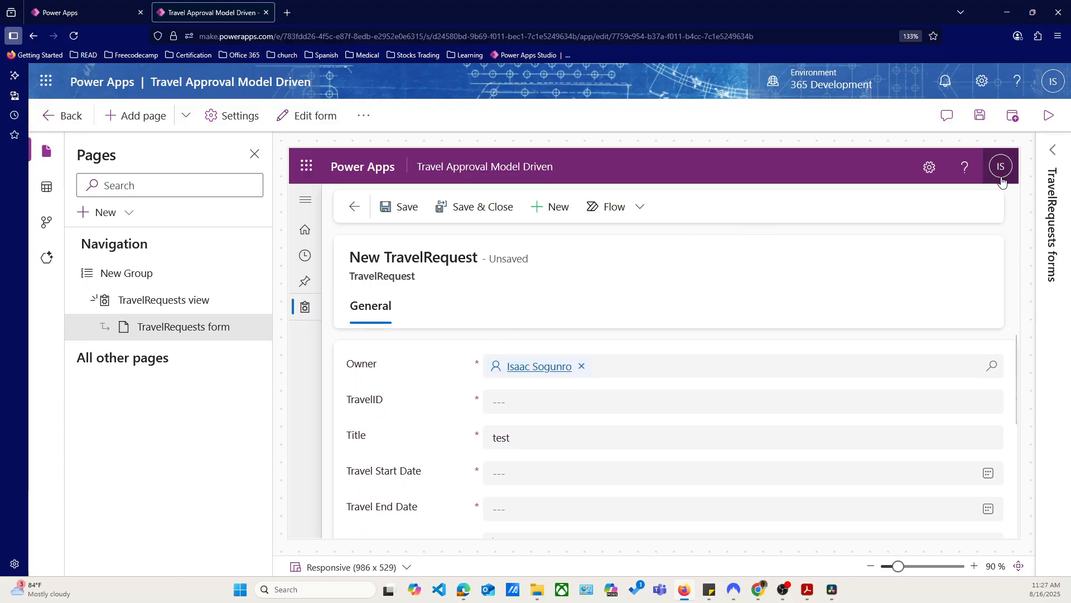
Save the pending app changes, view the TravelRequests form in the form editor, and return to the app designer
click(1055, 156)
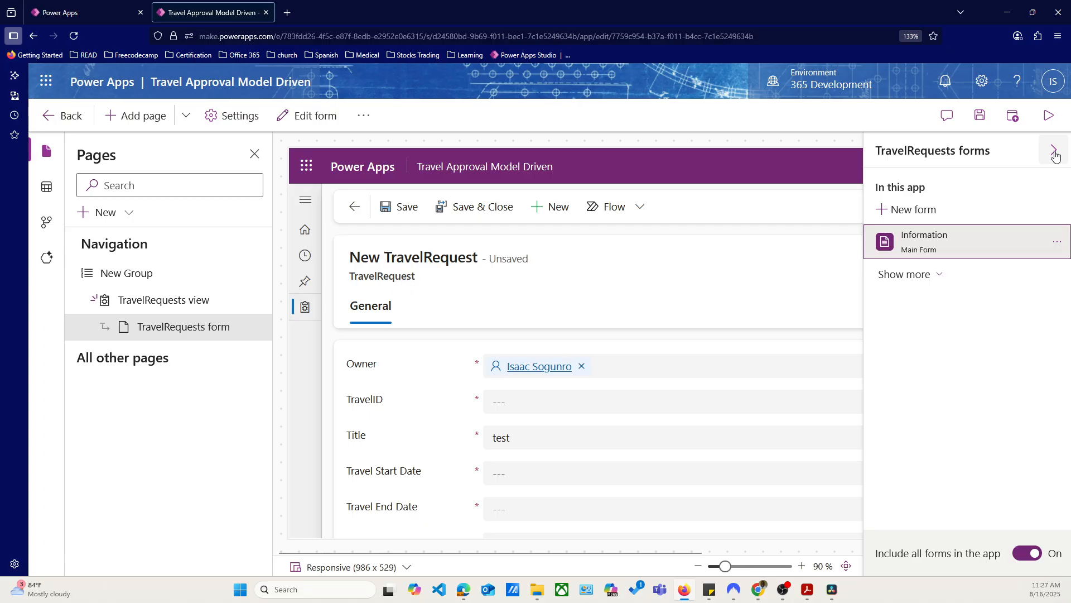
mouse_move(256, 329)
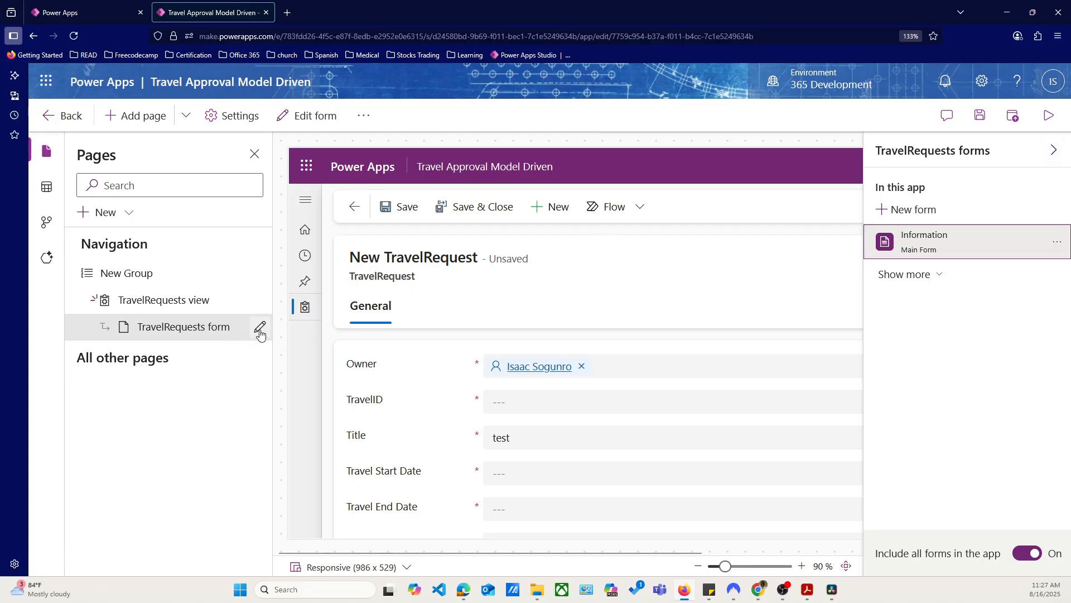
click(260, 331)
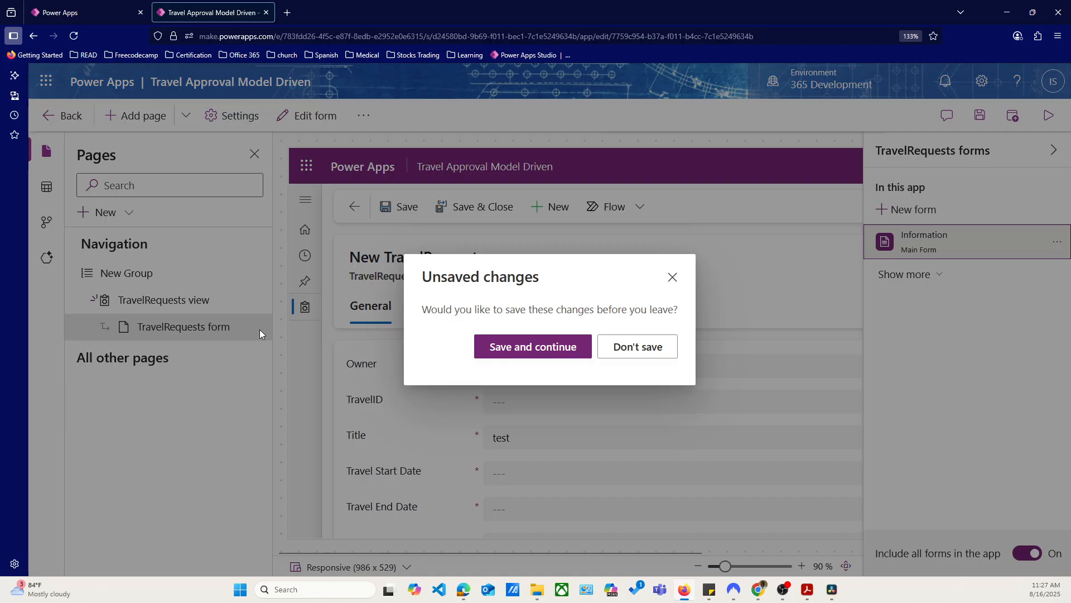
click(519, 357)
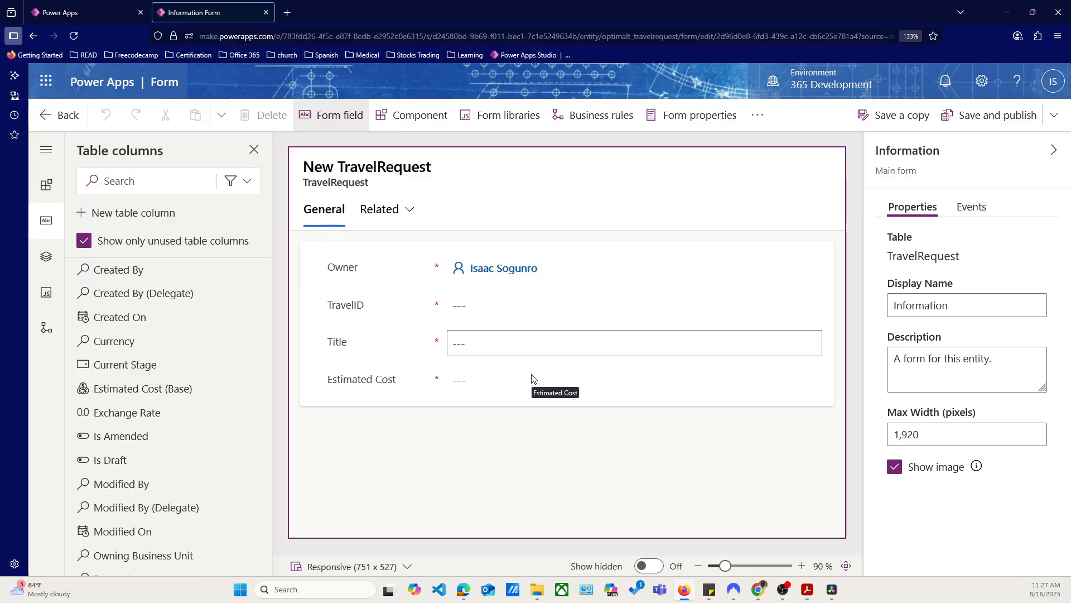
click(49, 115)
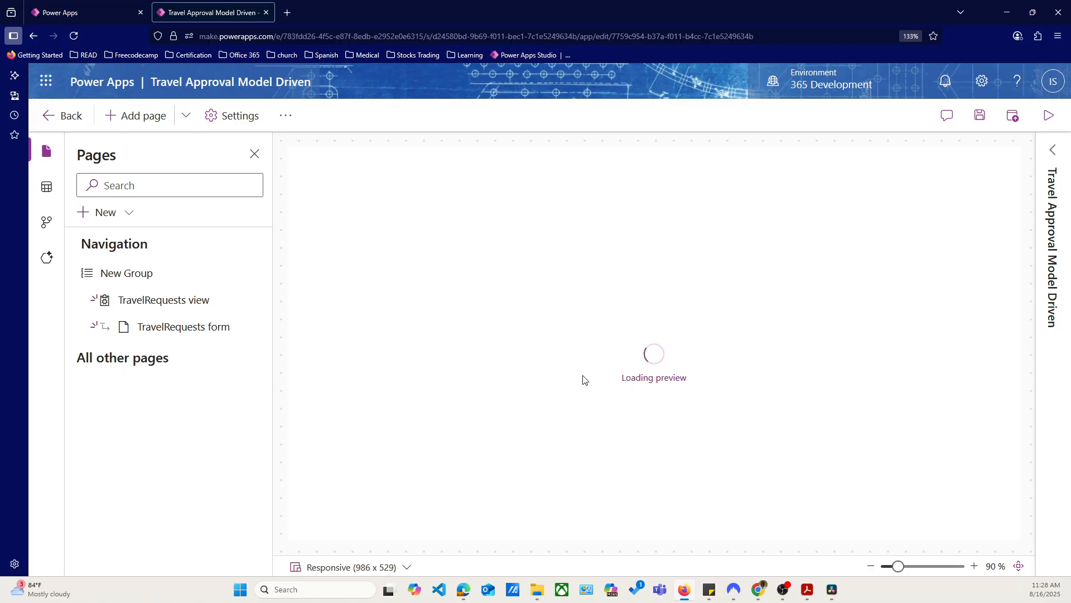
Check which fields the TravelRequests form shows in the app preview, including on a newly started record
mouse_move(199, 333)
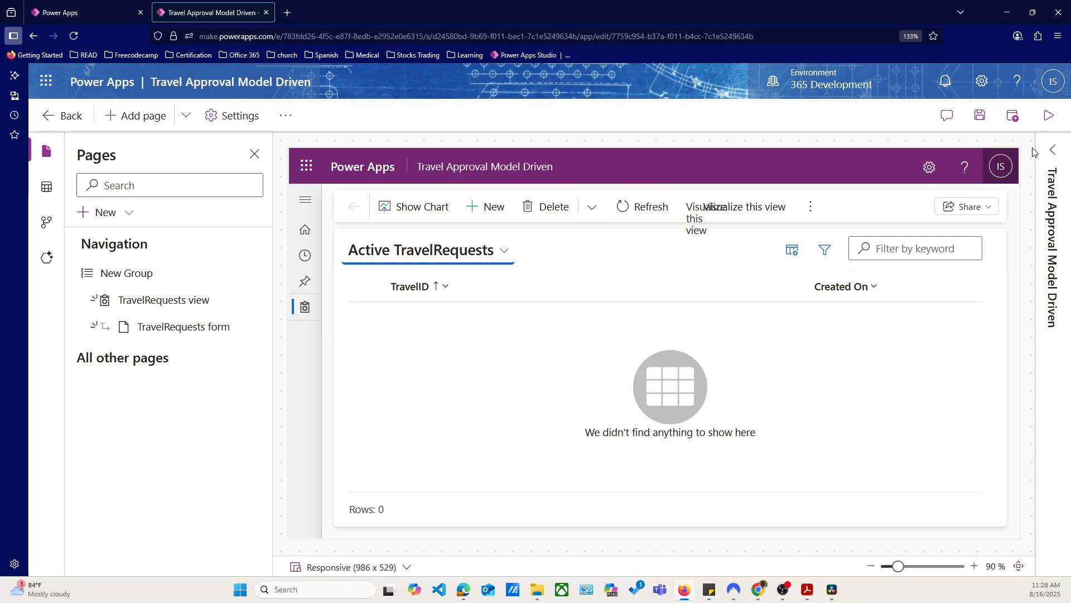
click(1054, 153)
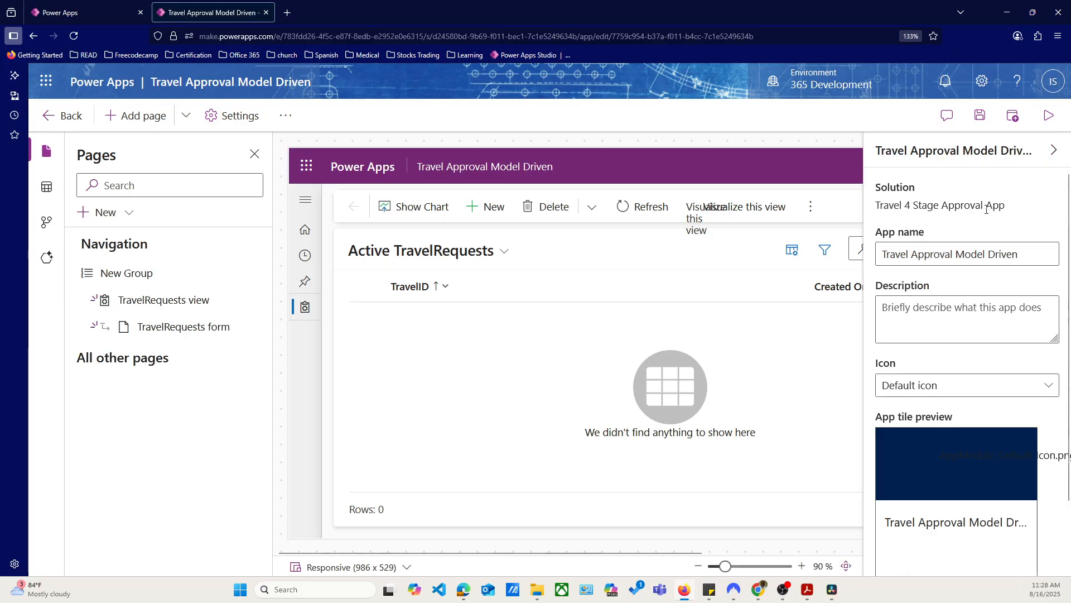
click(1056, 155)
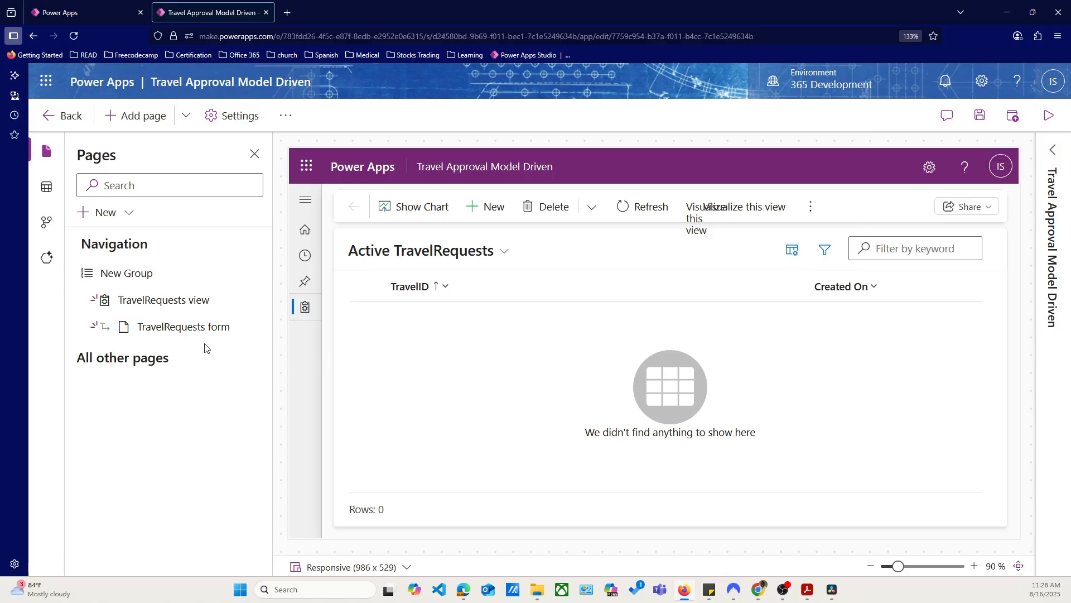
click(183, 329)
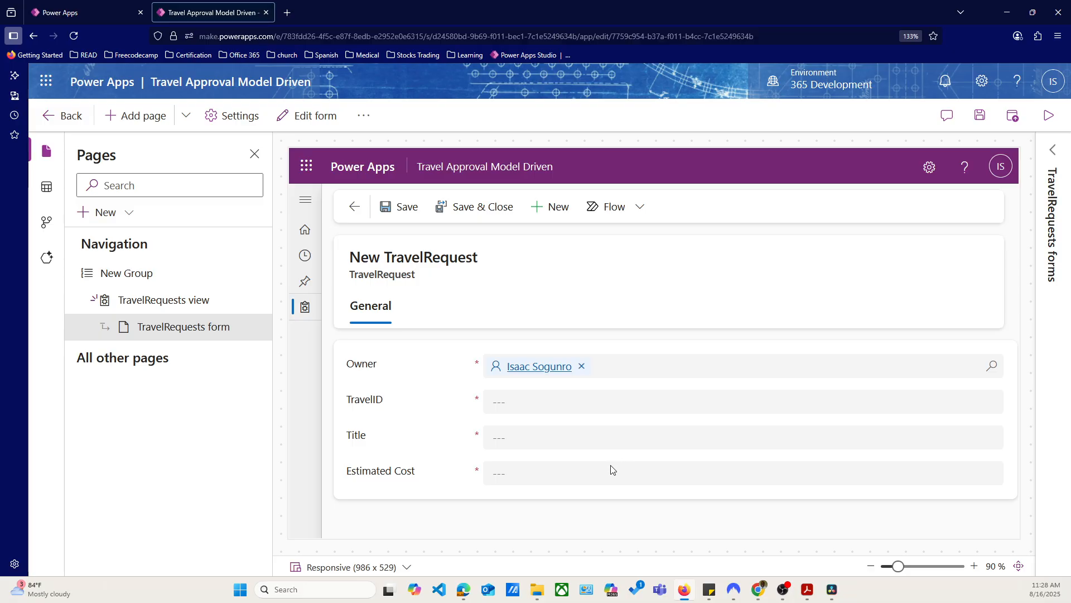
click(354, 207)
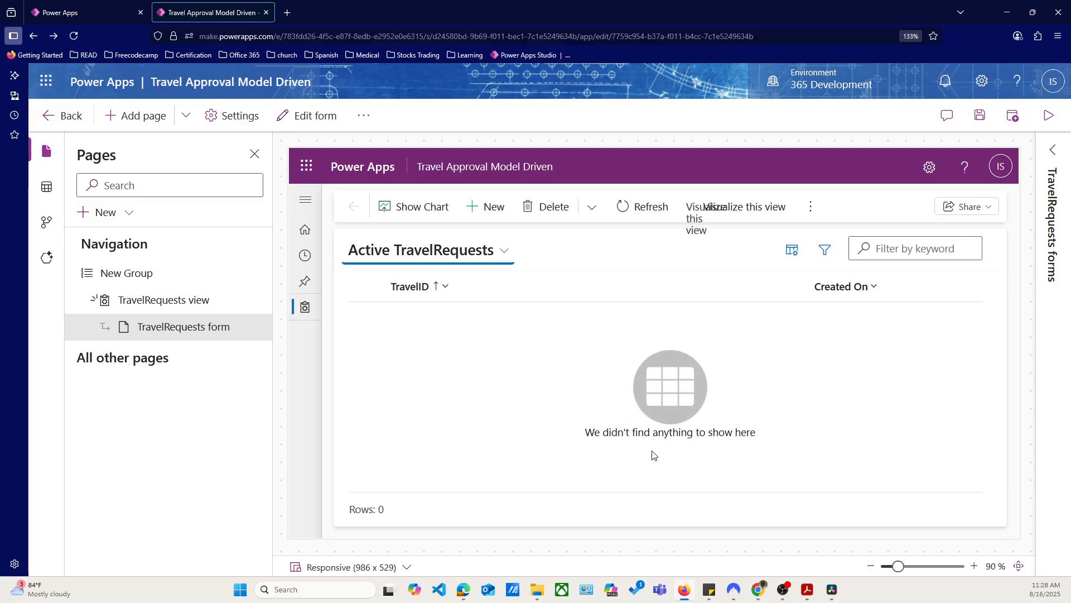
click(478, 214)
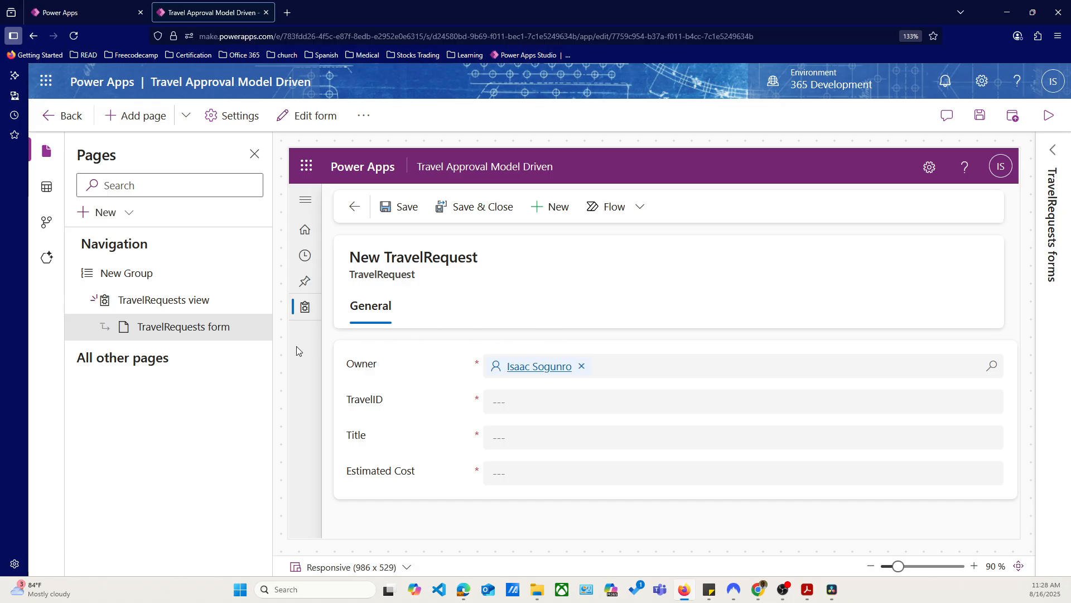
Open the TravelRequests form for editing, saving the pending changes, and set the status of its business rule to Inactive
click(262, 329)
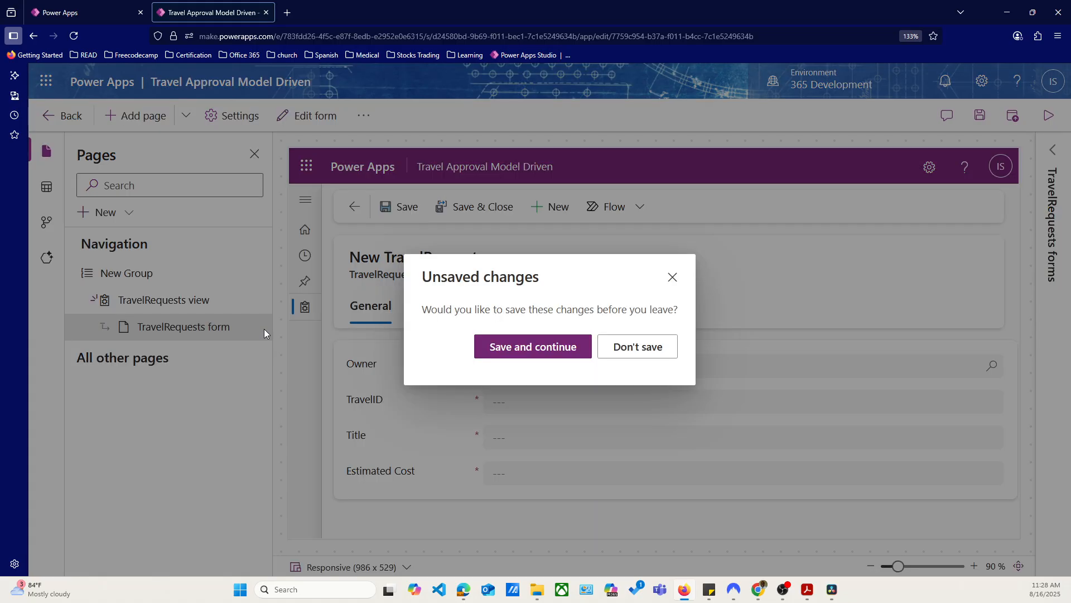
click(527, 350)
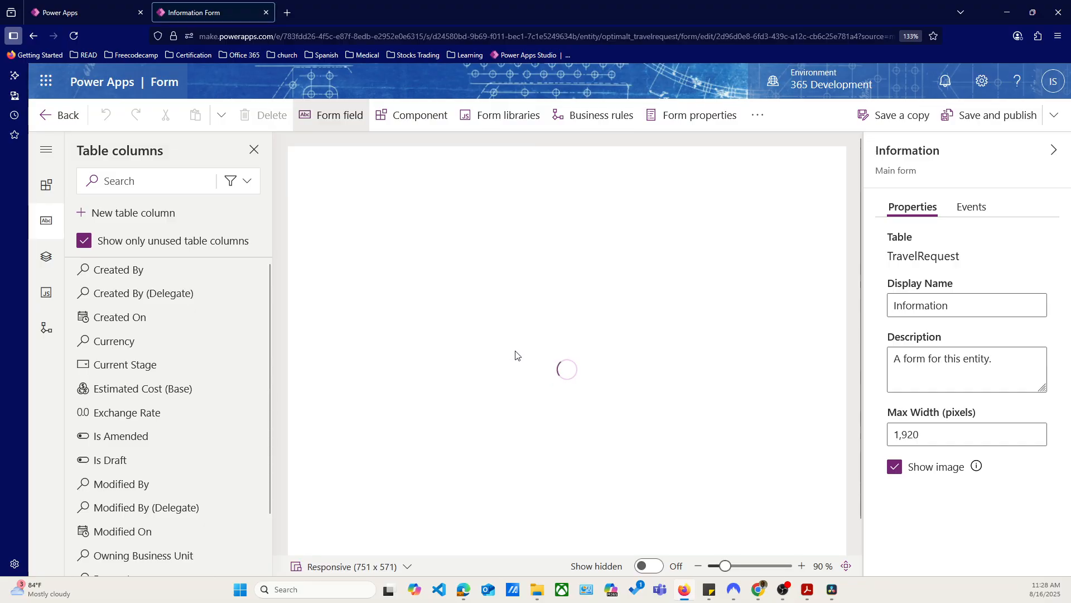
mouse_move(139, 270)
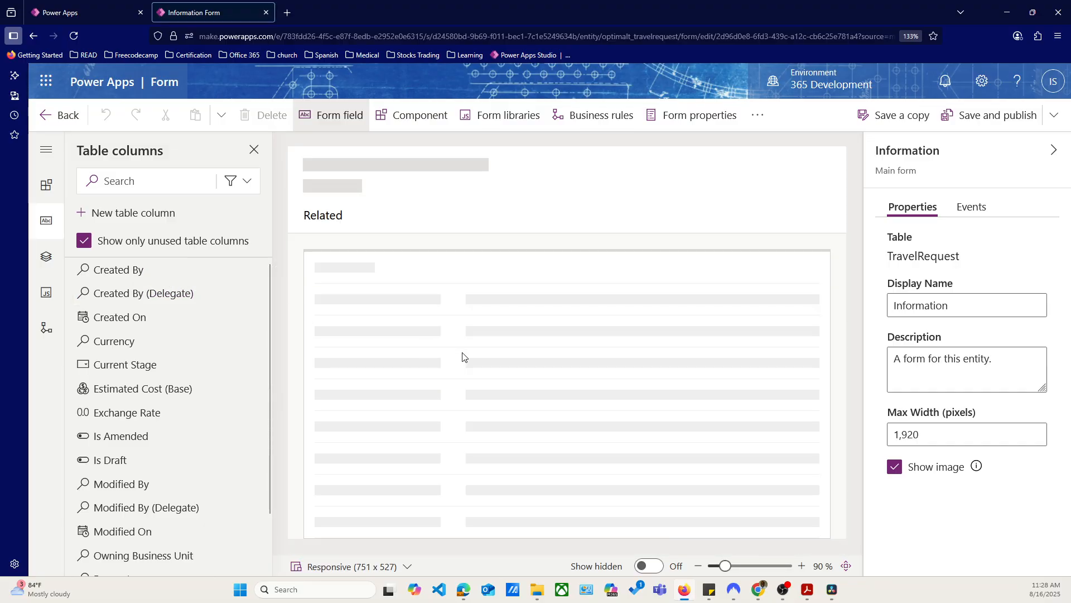
click(593, 123)
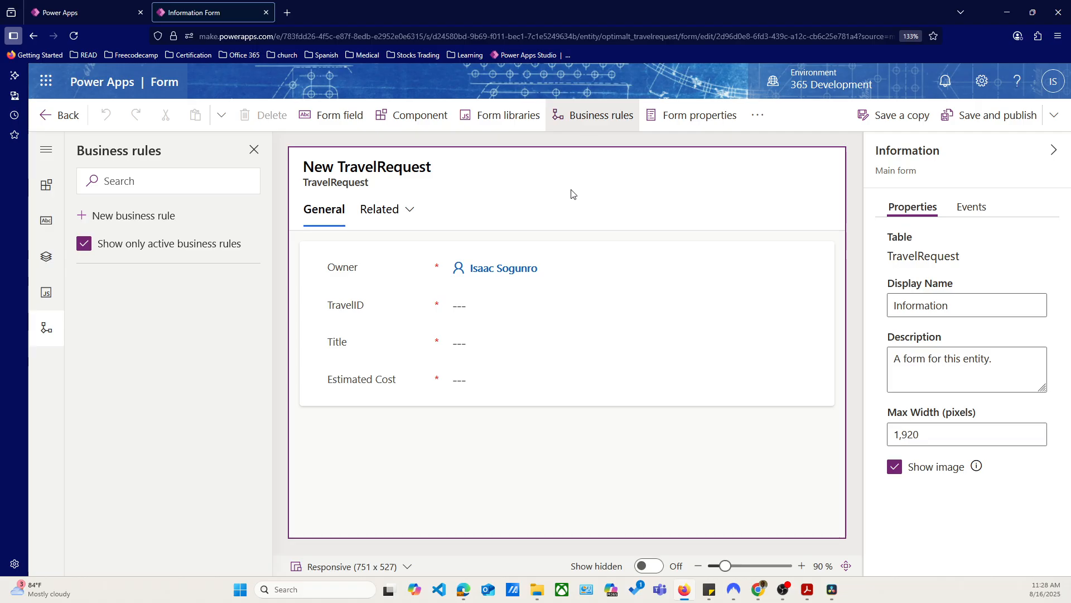
click(244, 286)
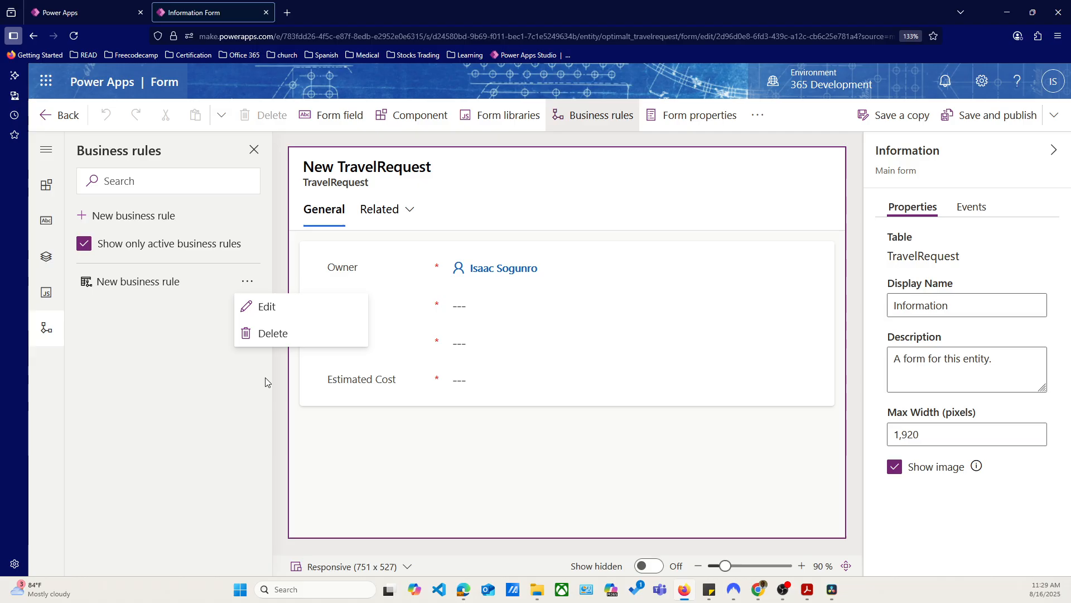
click(270, 308)
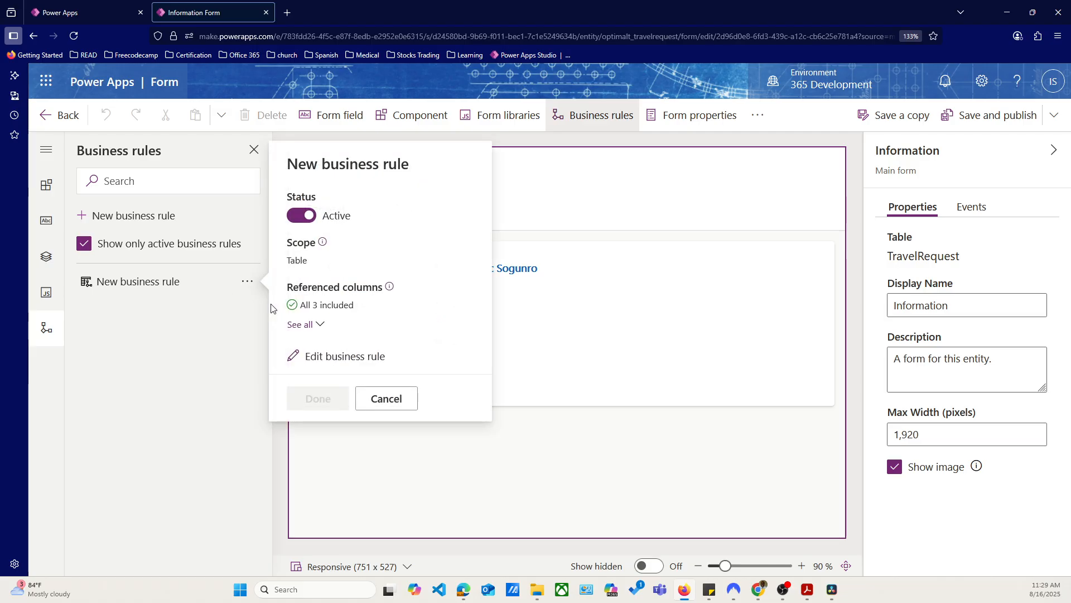
click(303, 217)
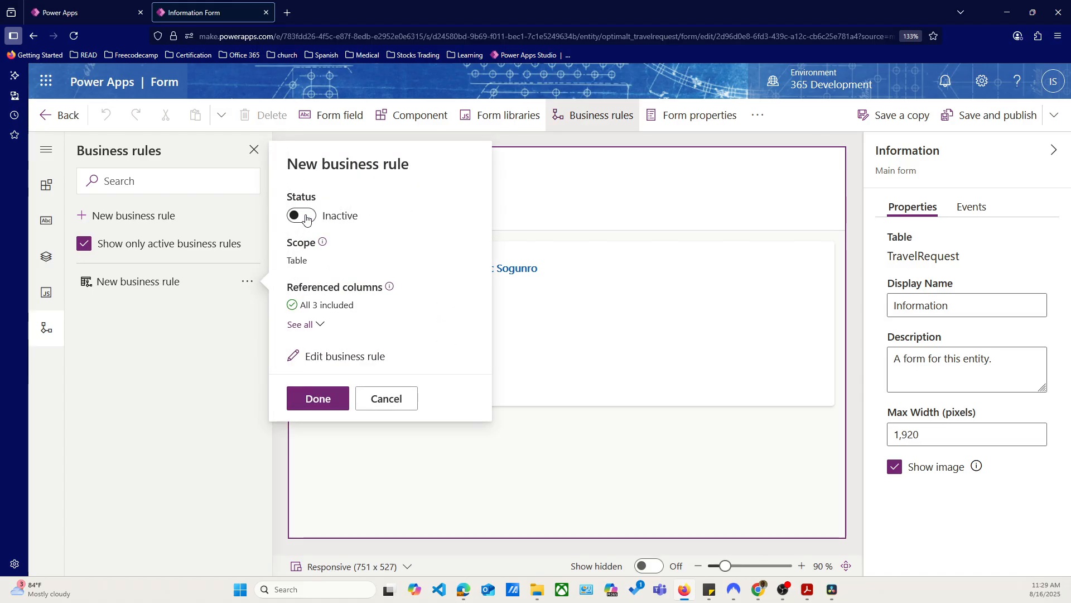
click(319, 401)
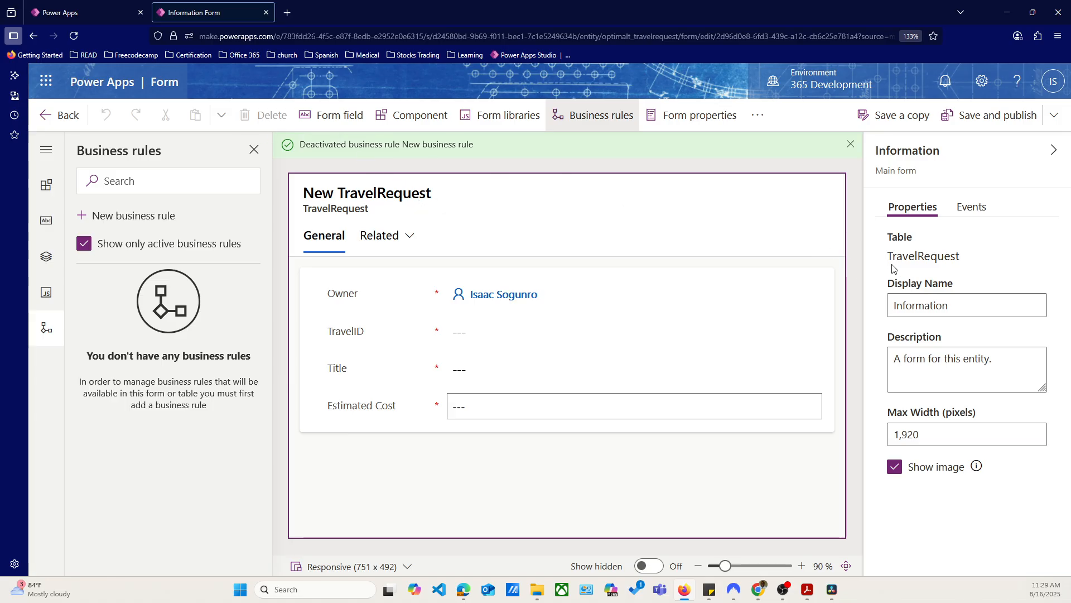
Save and publish the form, and recheck the TravelRequests form in the app preview
click(978, 119)
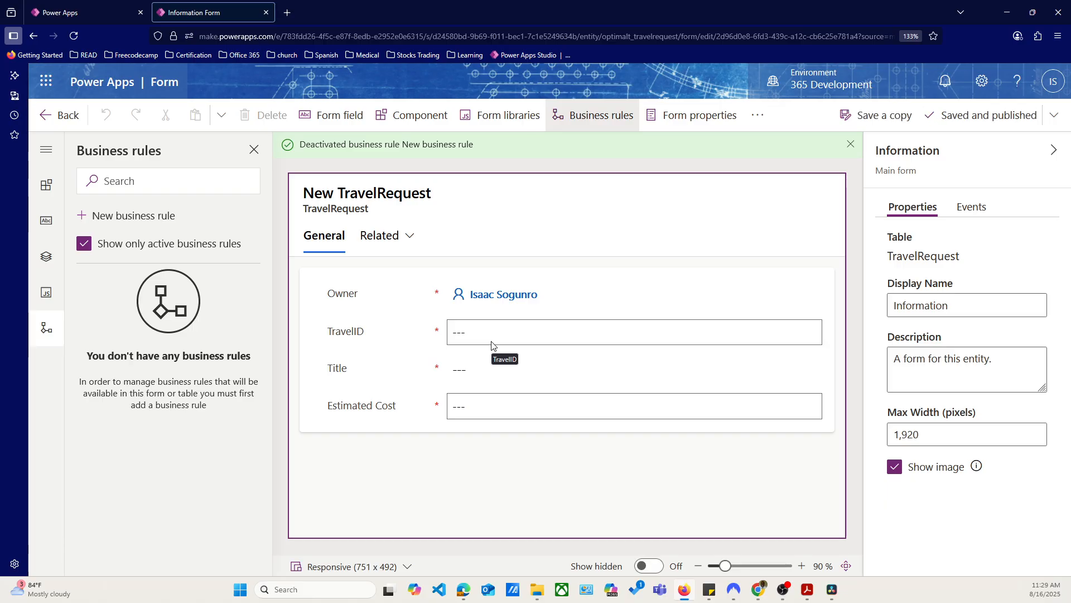
click(45, 121)
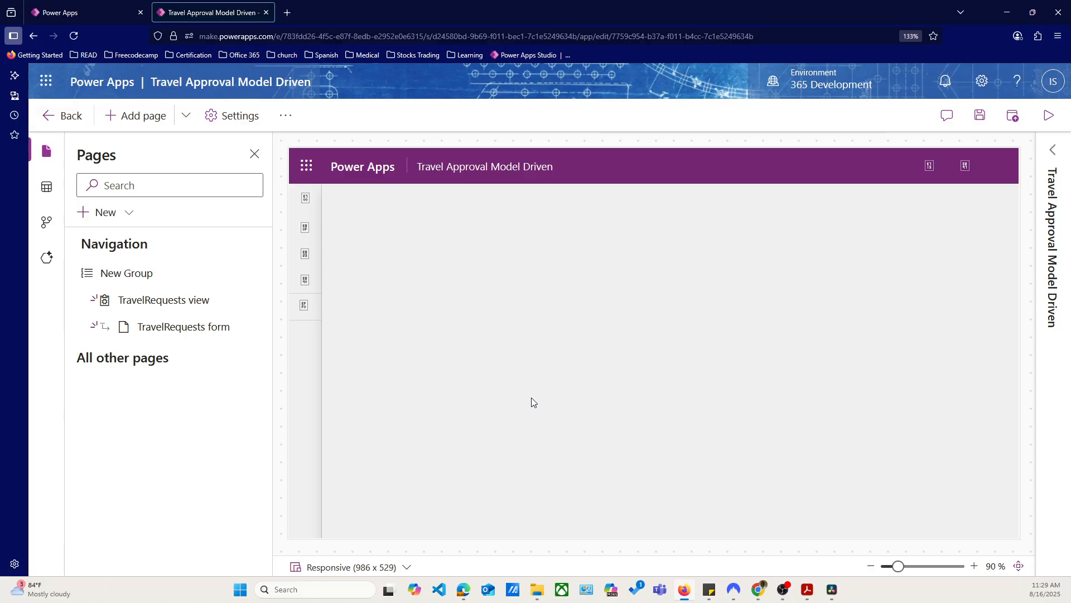
click(159, 329)
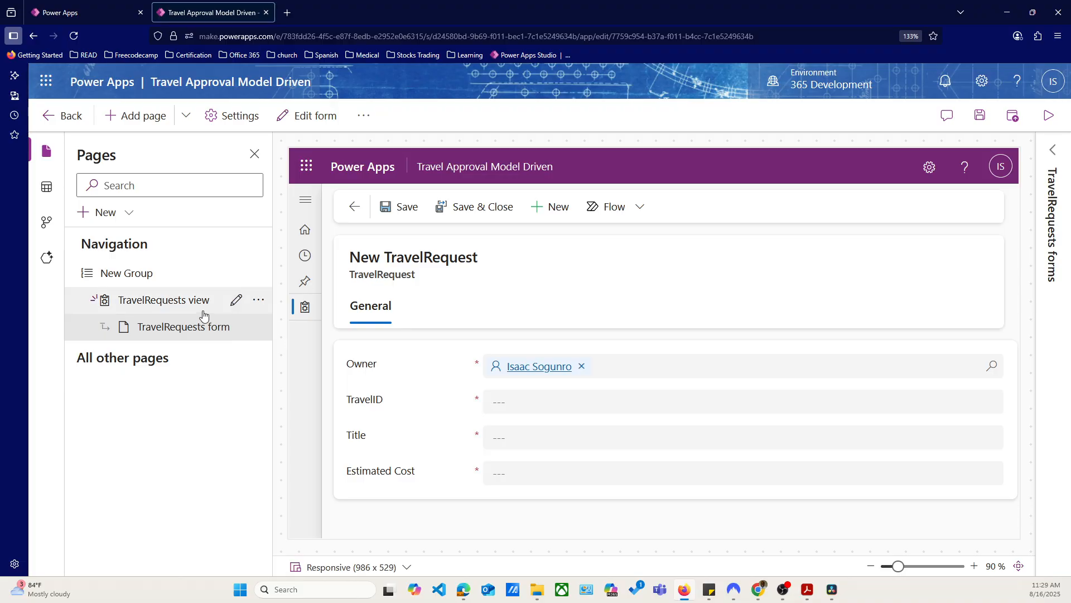
click(167, 303)
click(165, 326)
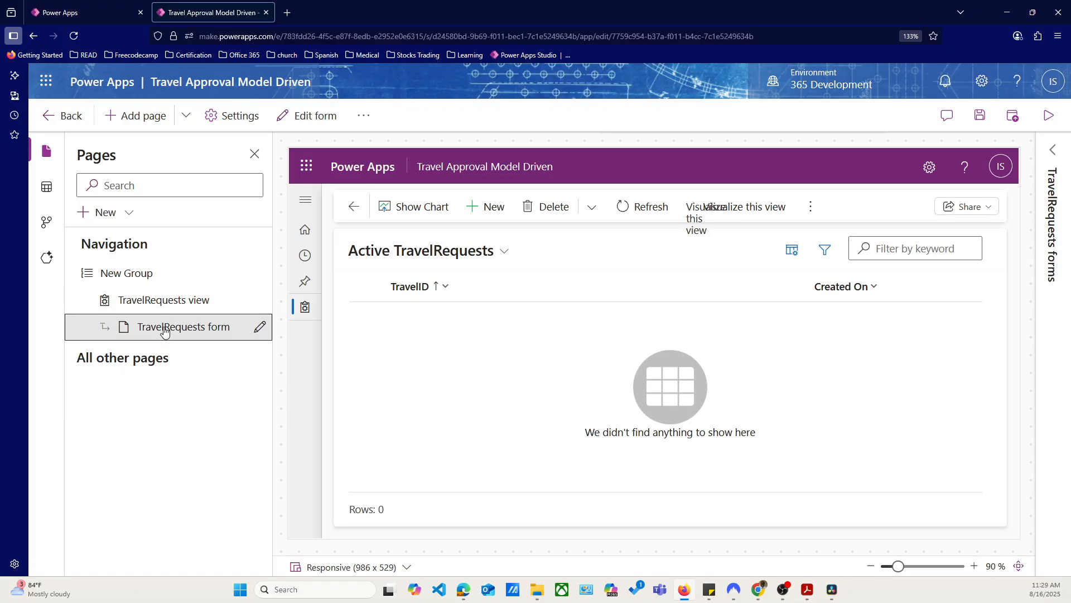
Open the Information main form for editing from the TravelRequests forms list, saving the pending changes
click(1057, 160)
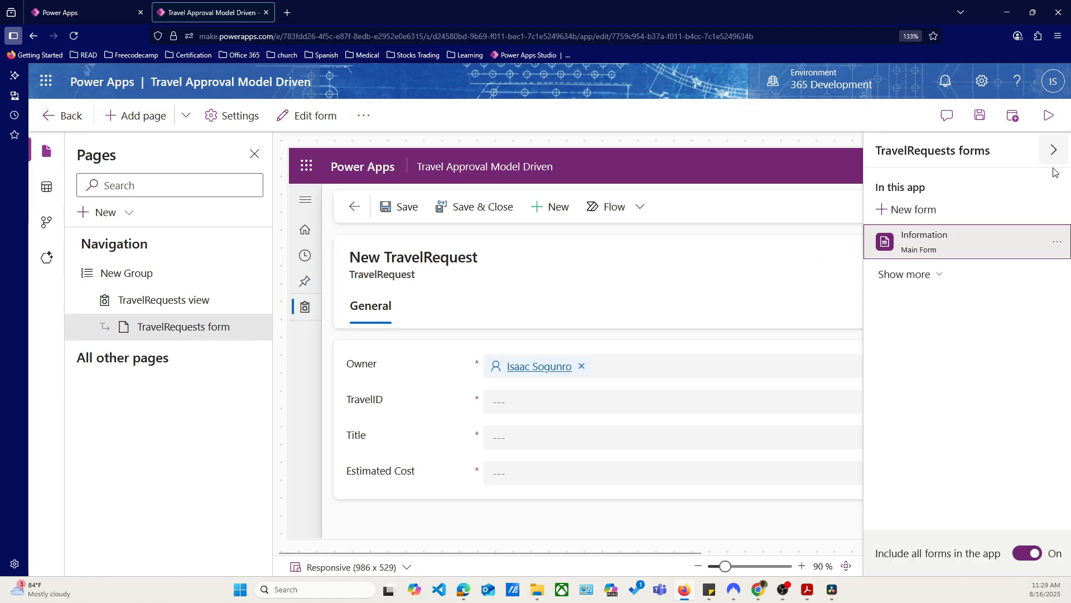
click(1057, 246)
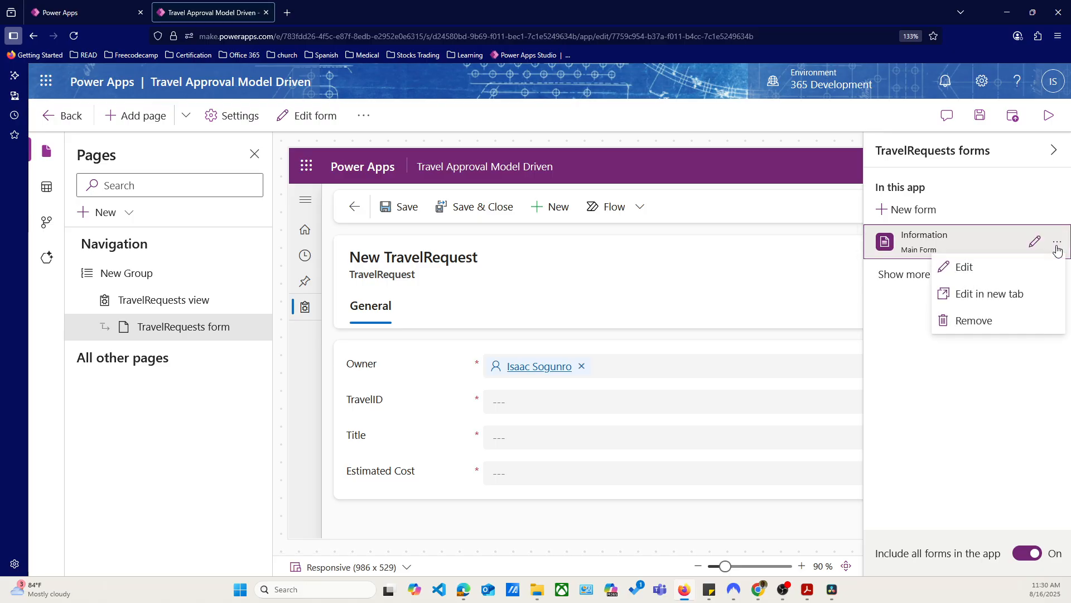
click(968, 266)
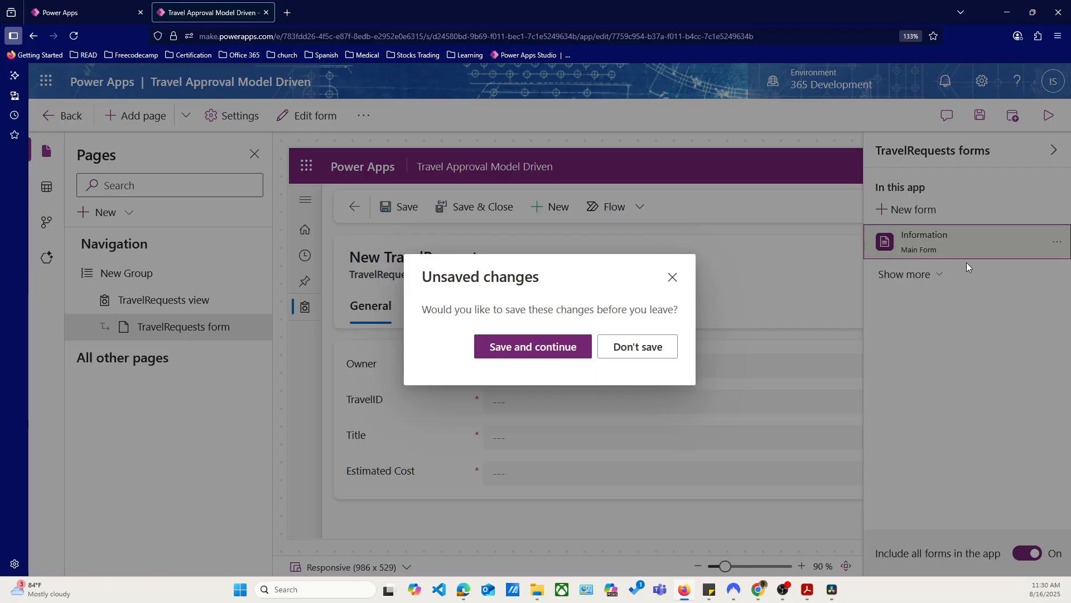
click(545, 342)
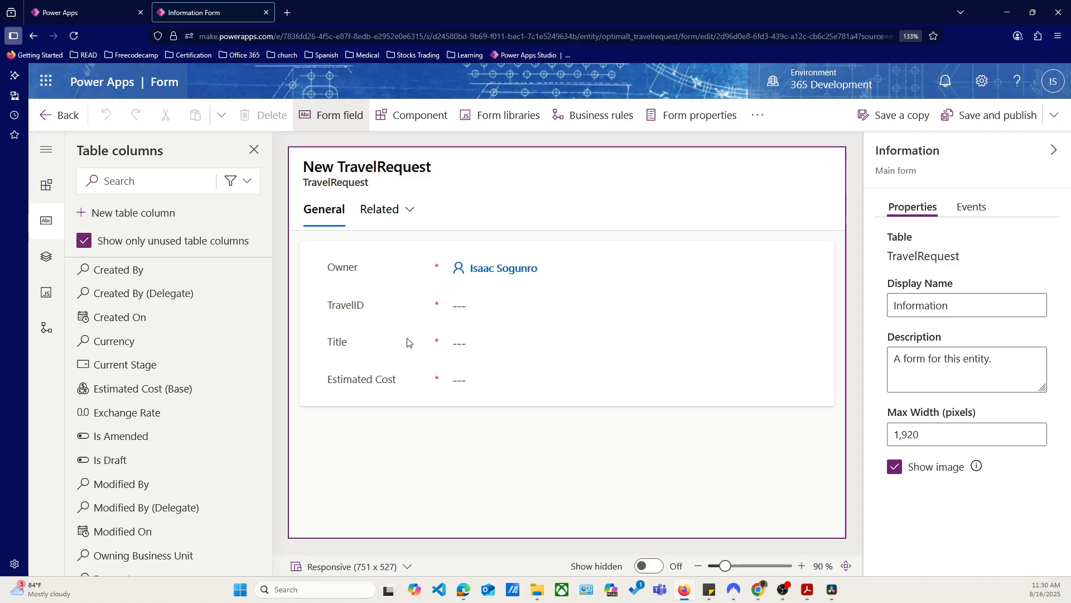
Turn on the display of hidden fields on the form and look over the hidden travel date fields
click(523, 350)
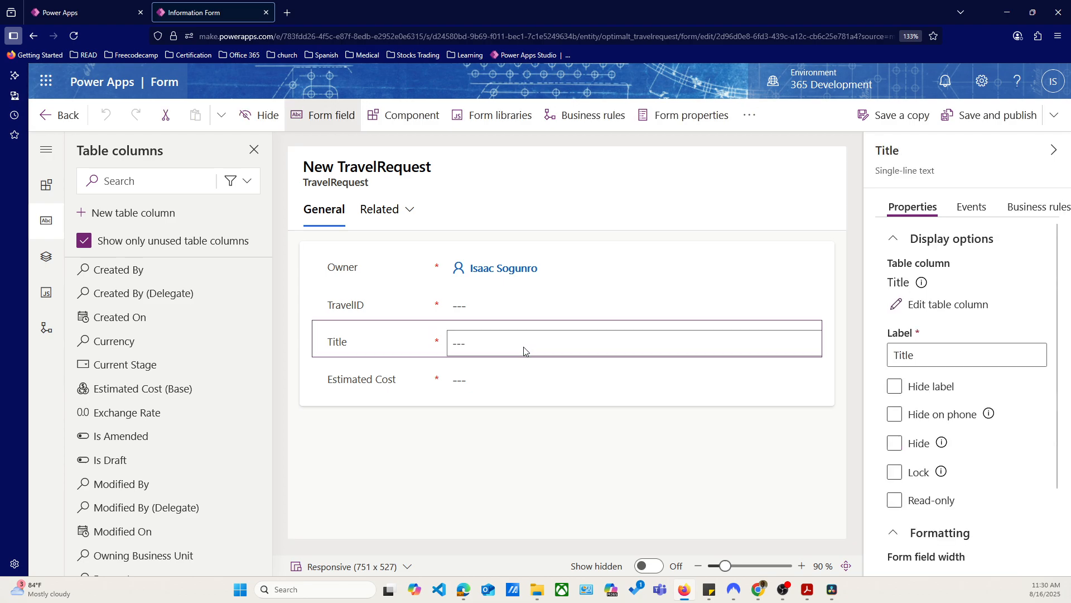
scroll(184, 374, down, 2)
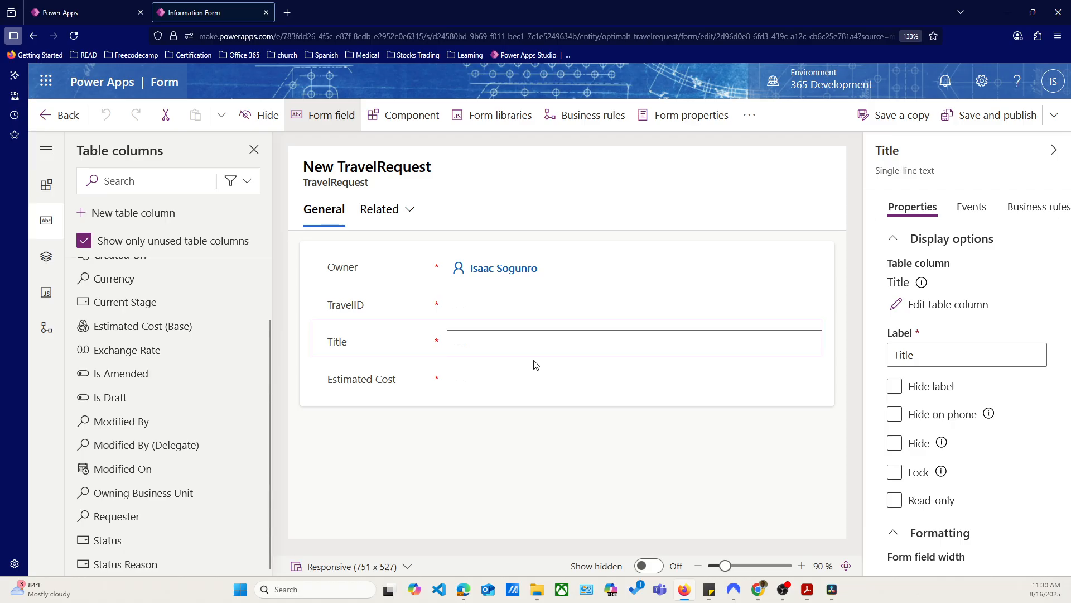
click(656, 566)
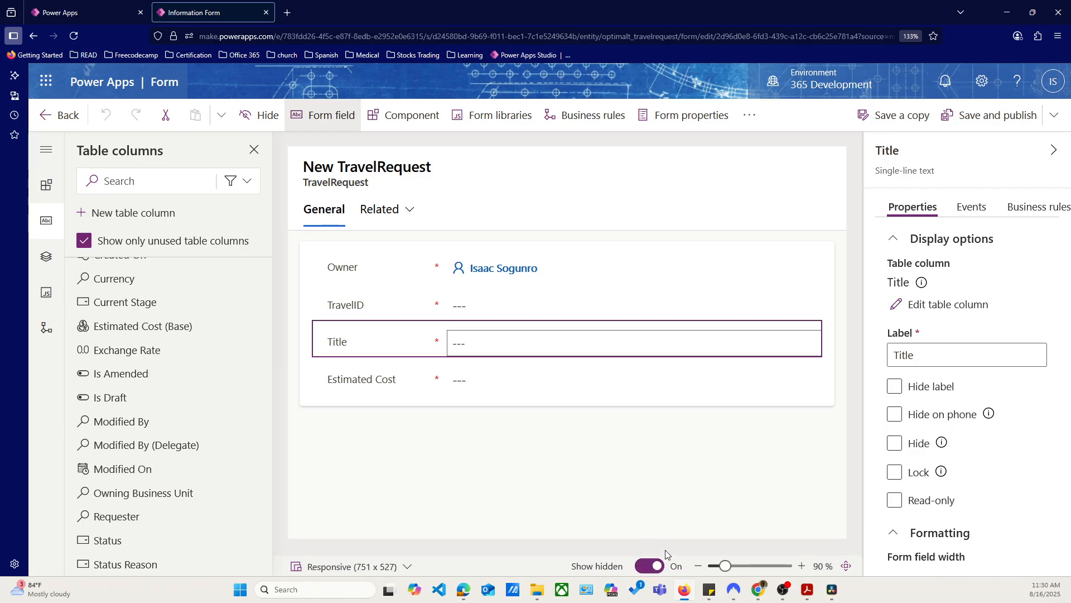
scroll(600, 438, down, 2)
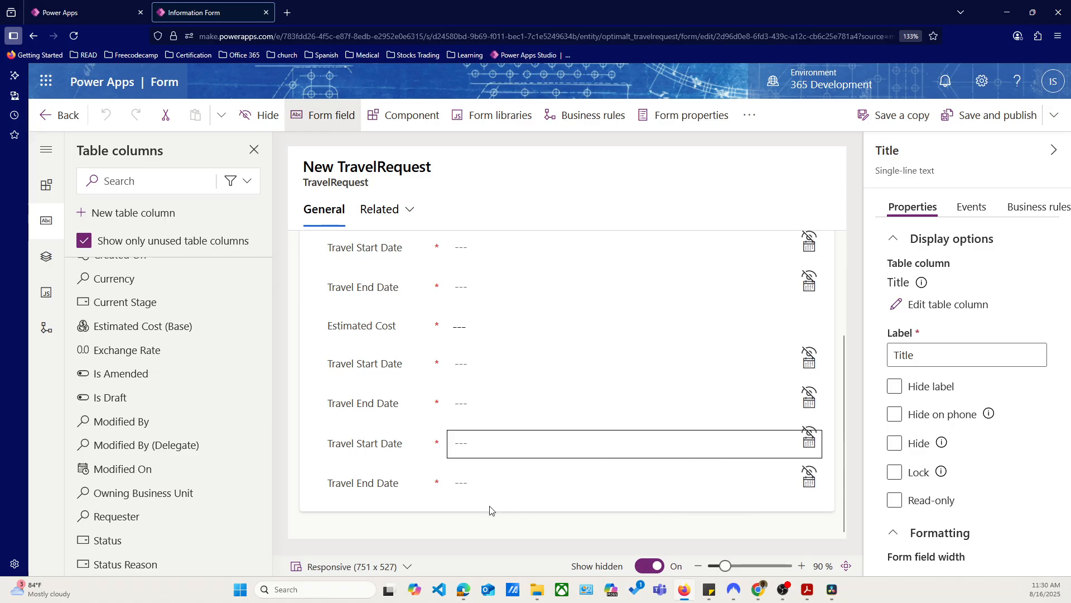
Delete the duplicate hidden Travel Start Date and Travel End Date fields below Estimated Cost
click(352, 481)
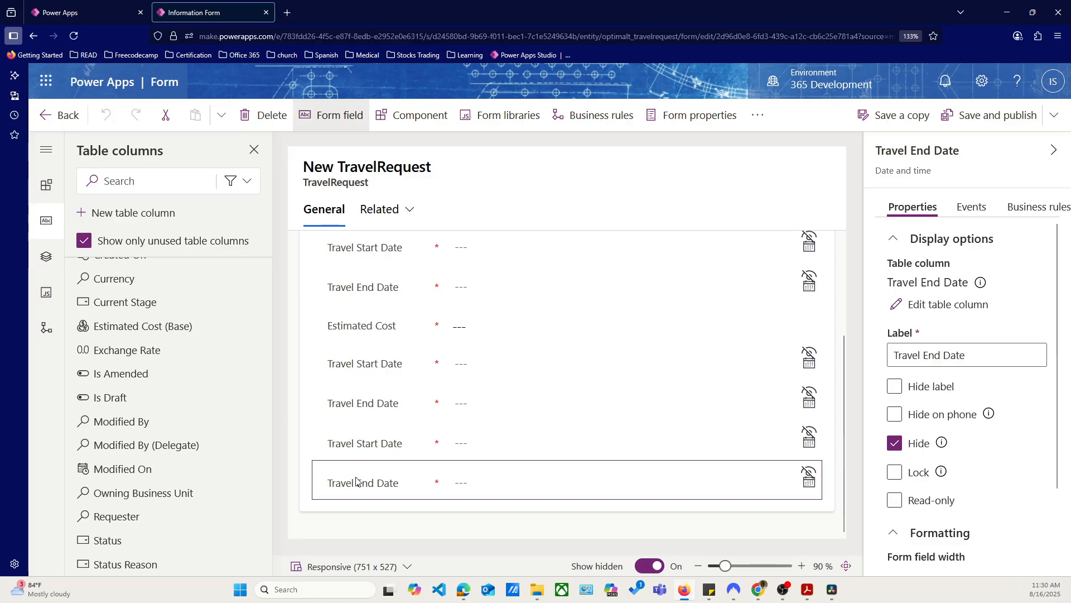
click(262, 115)
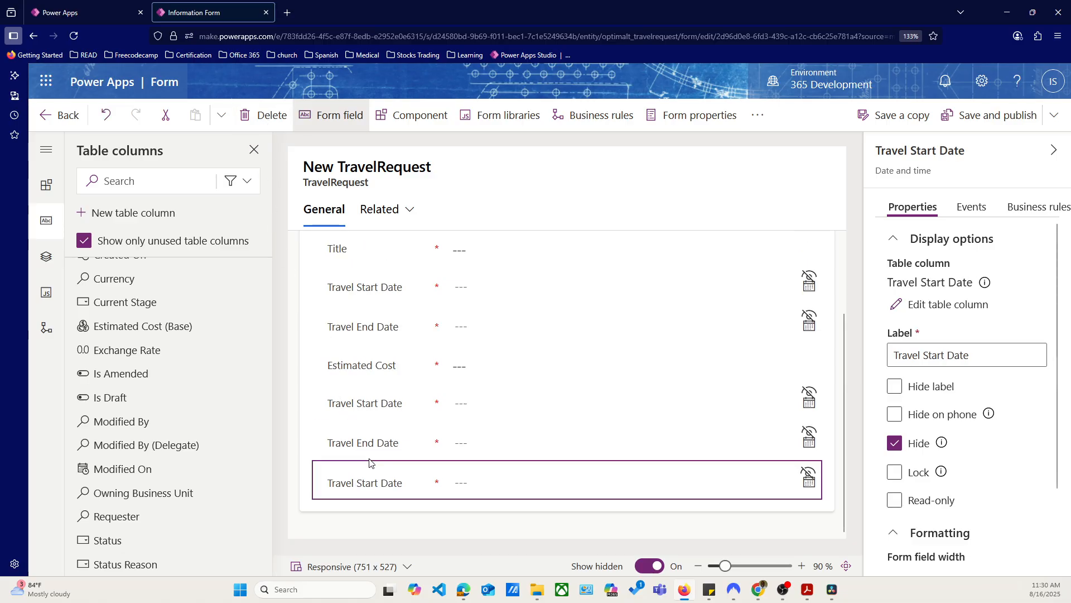
click(262, 115)
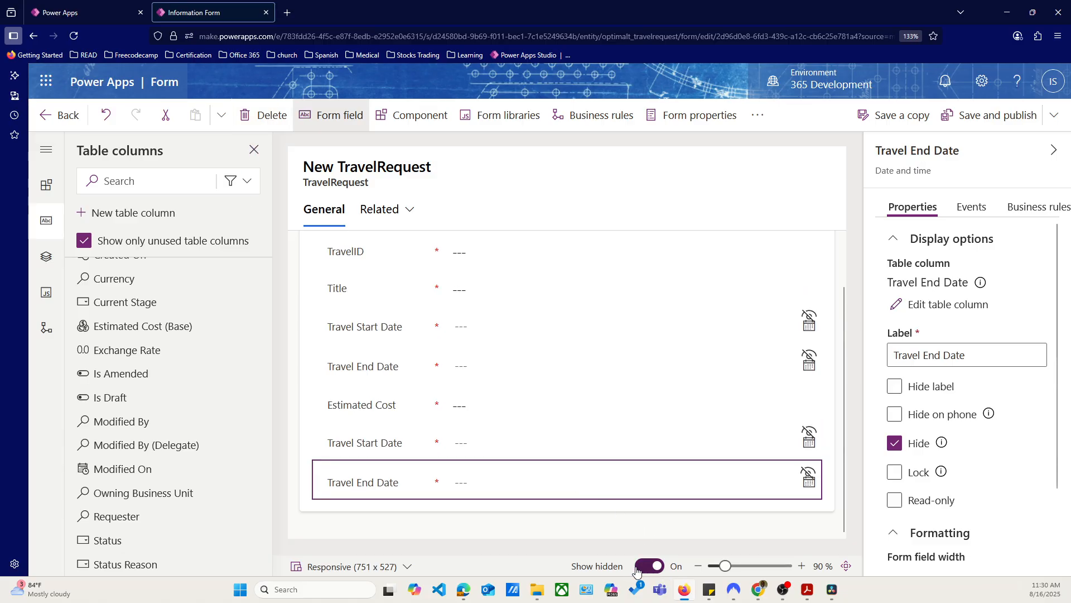
click(262, 115)
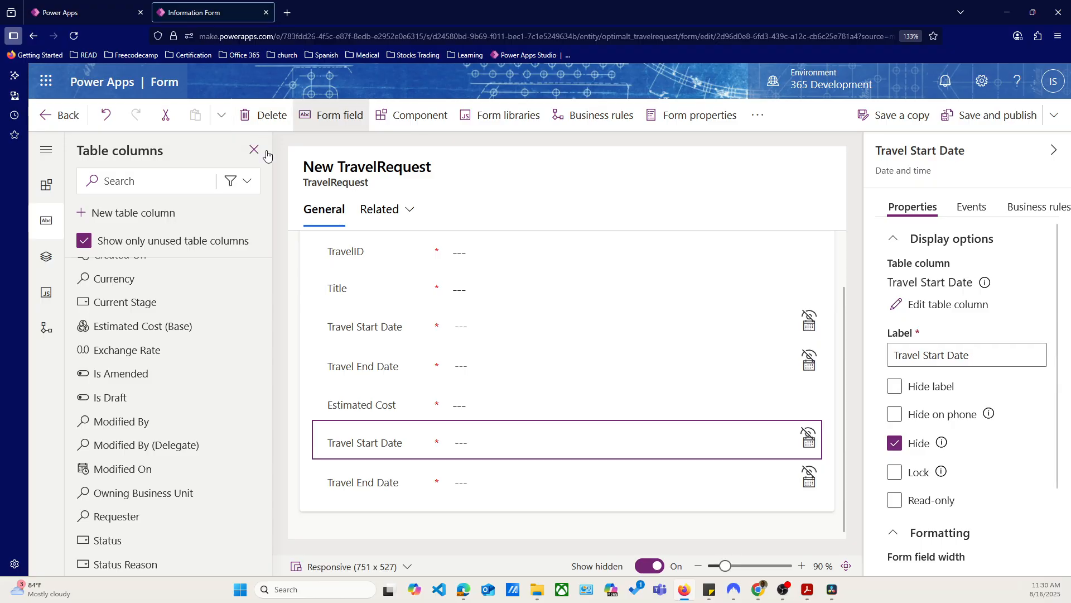
click(259, 115)
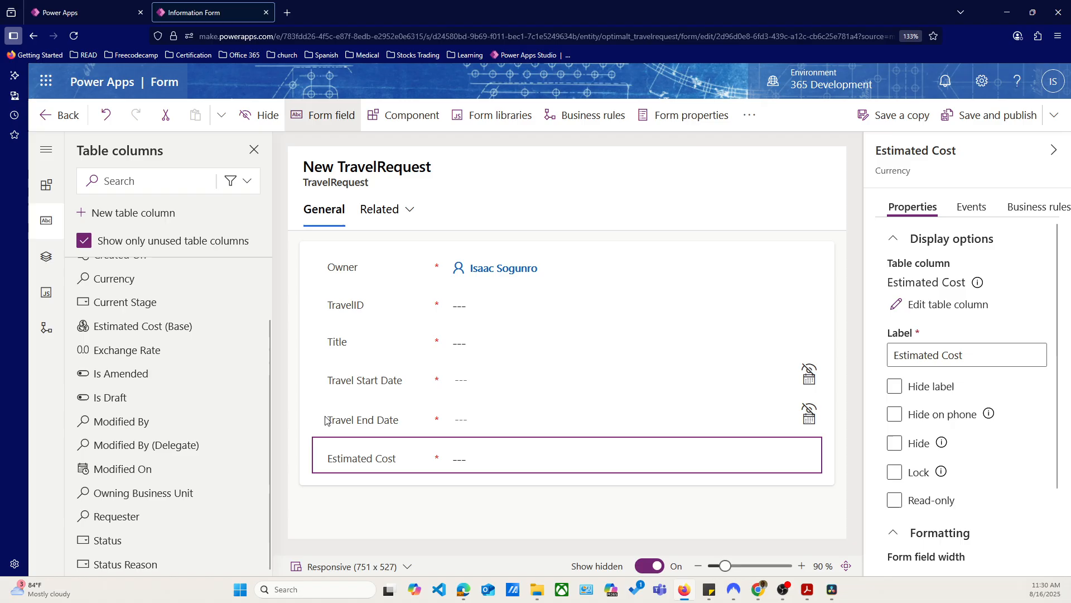
mouse_move(180, 451)
scroll(180, 451, up, 2)
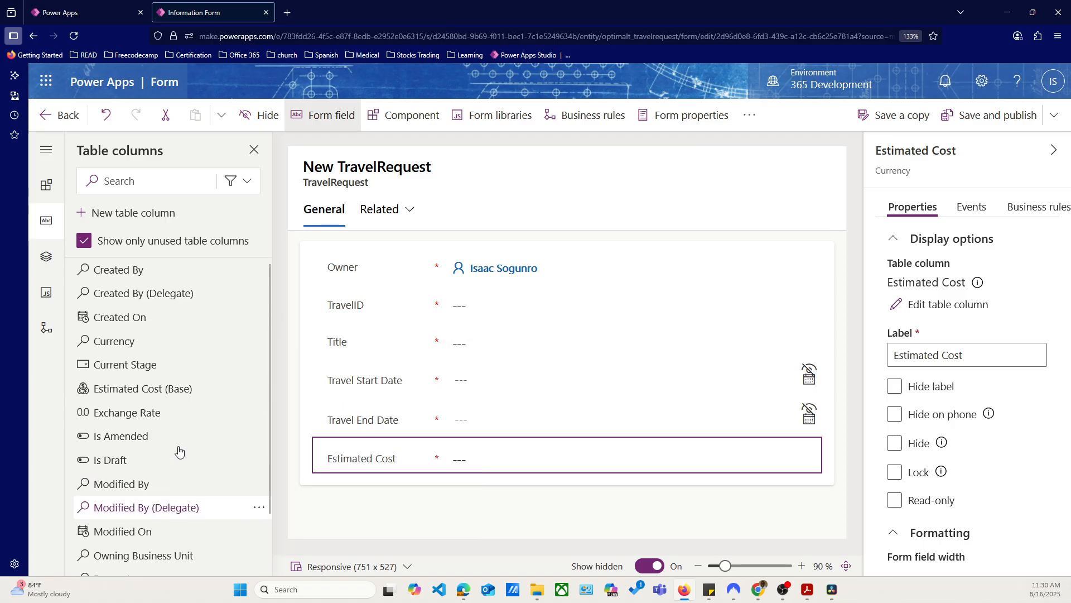
click(84, 240)
scroll(114, 280, down, 3)
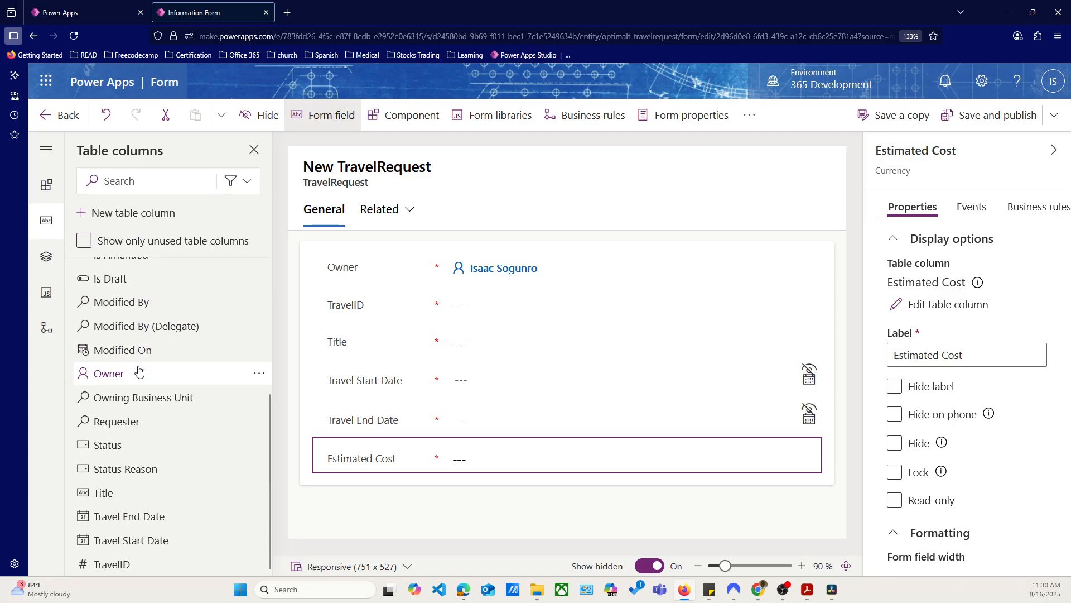
drag(196, 516, 314, 475)
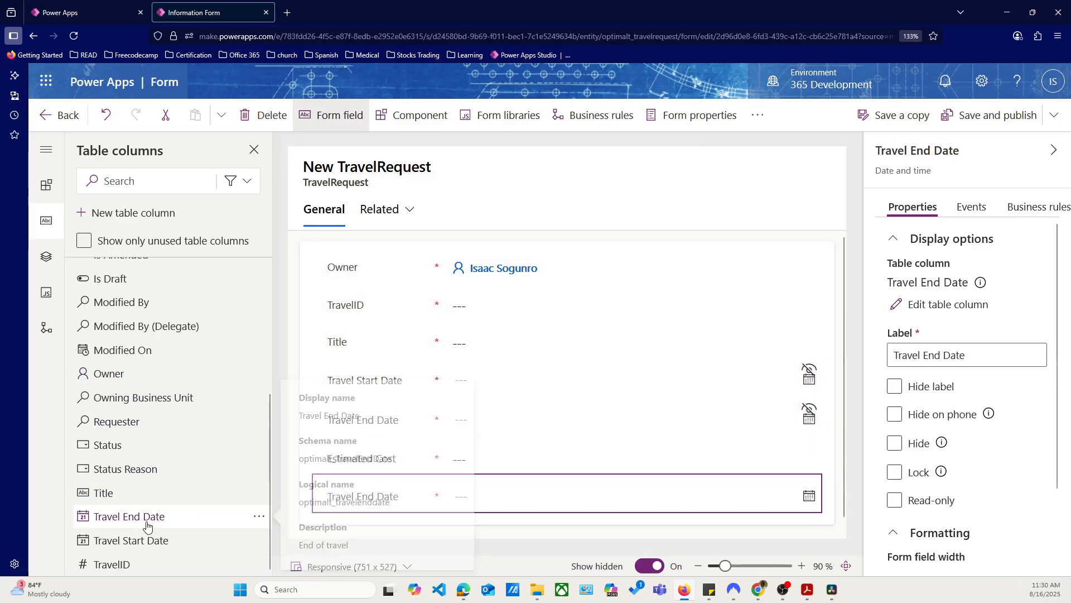
drag(131, 541, 389, 516)
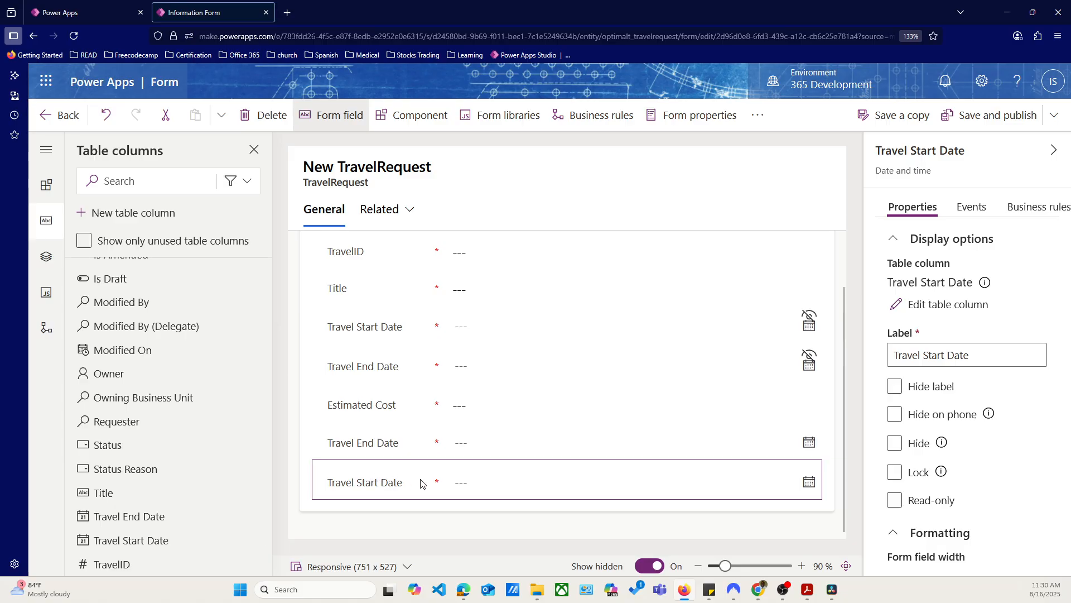
click(262, 115)
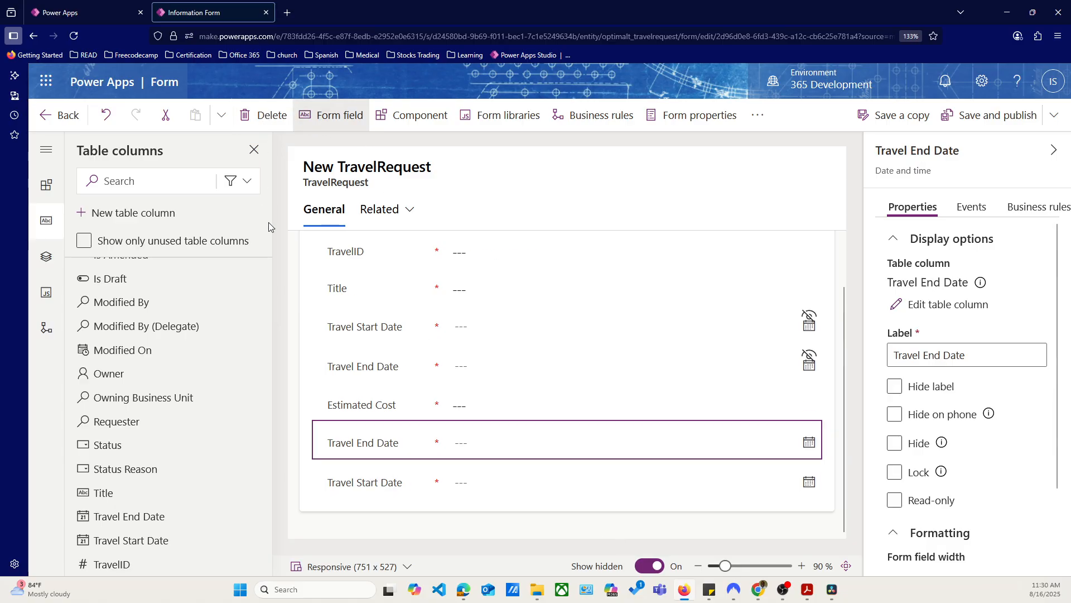
click(256, 115)
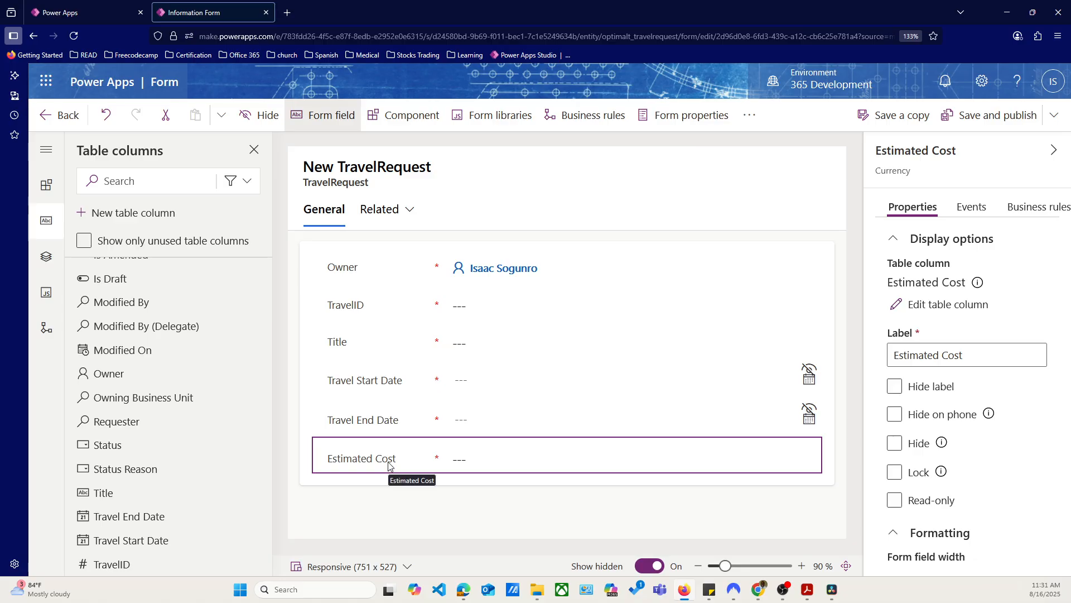
Move the Estimated Cost field above Travel Start Date and check the form with hidden fields not shown and shown
drag(389, 465, 372, 374)
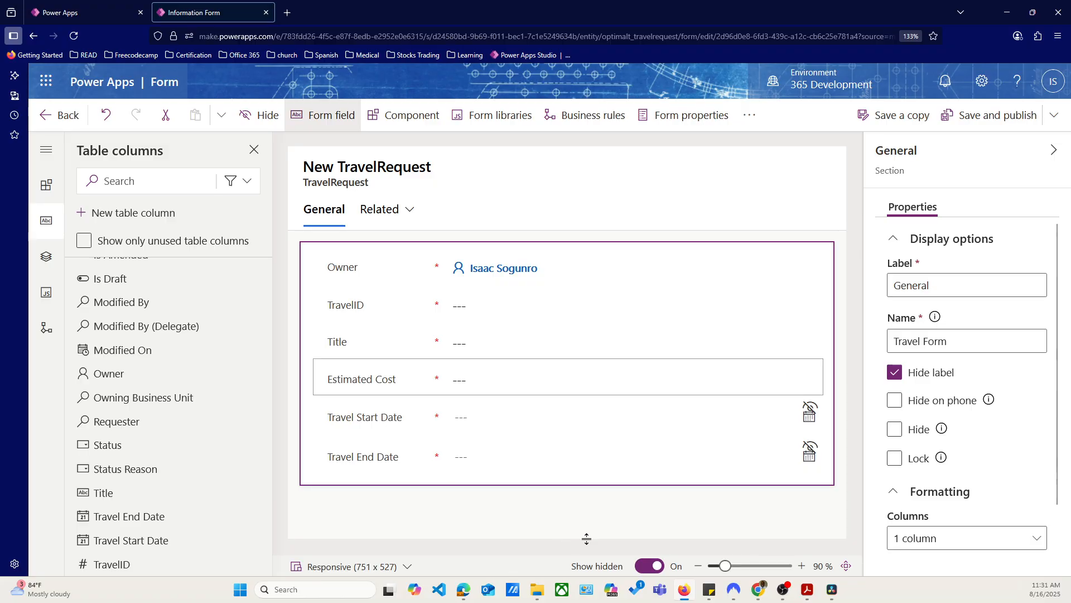
click(646, 567)
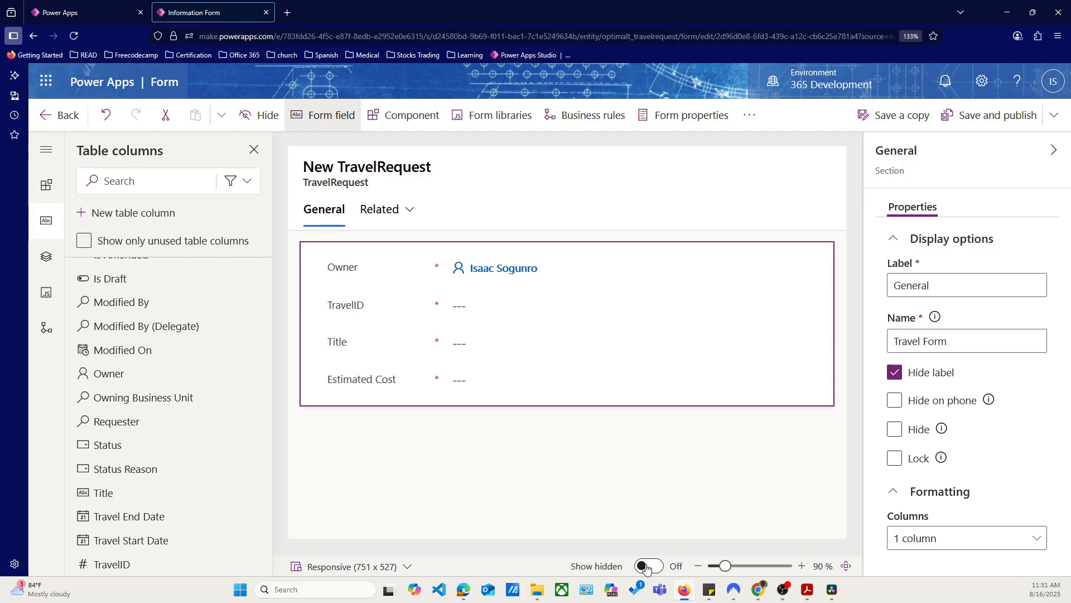
click(647, 567)
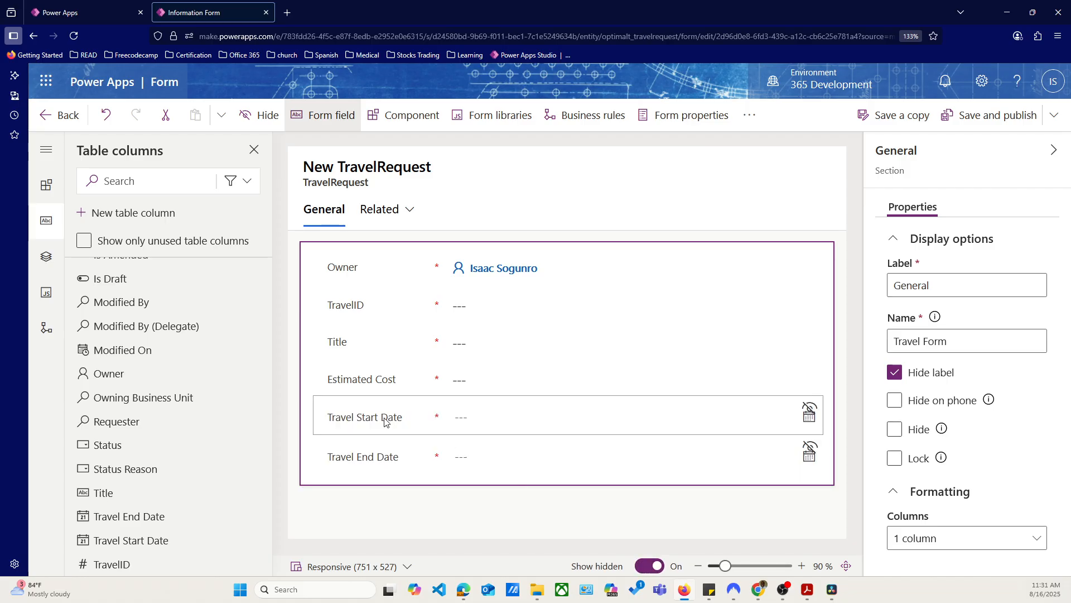
Check the Travel Start Date field's Hide setting, then save and publish the form with the display of hidden fields turned off
click(385, 422)
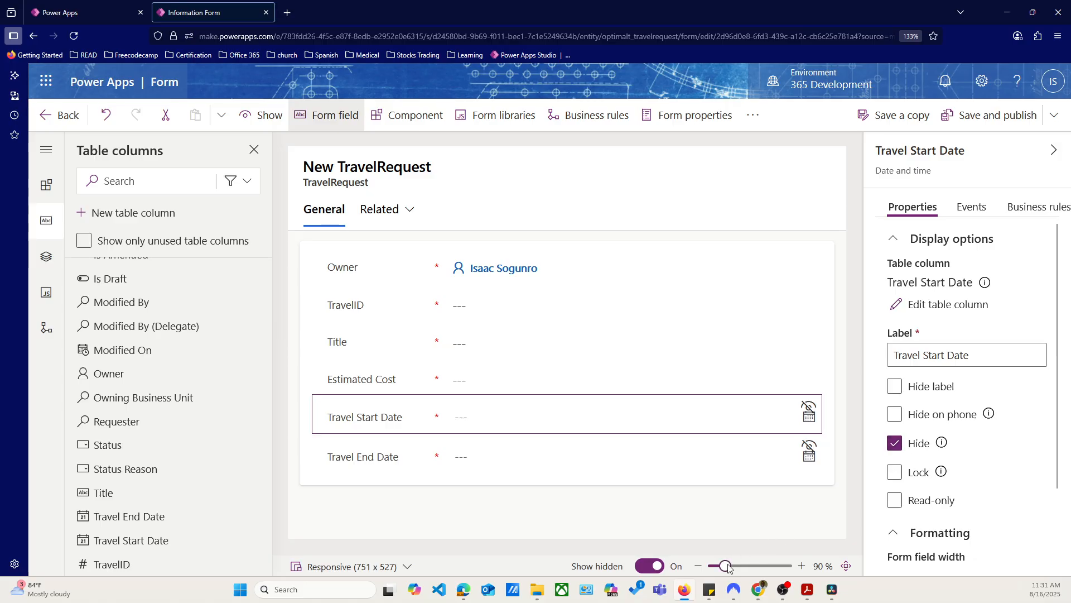
click(648, 567)
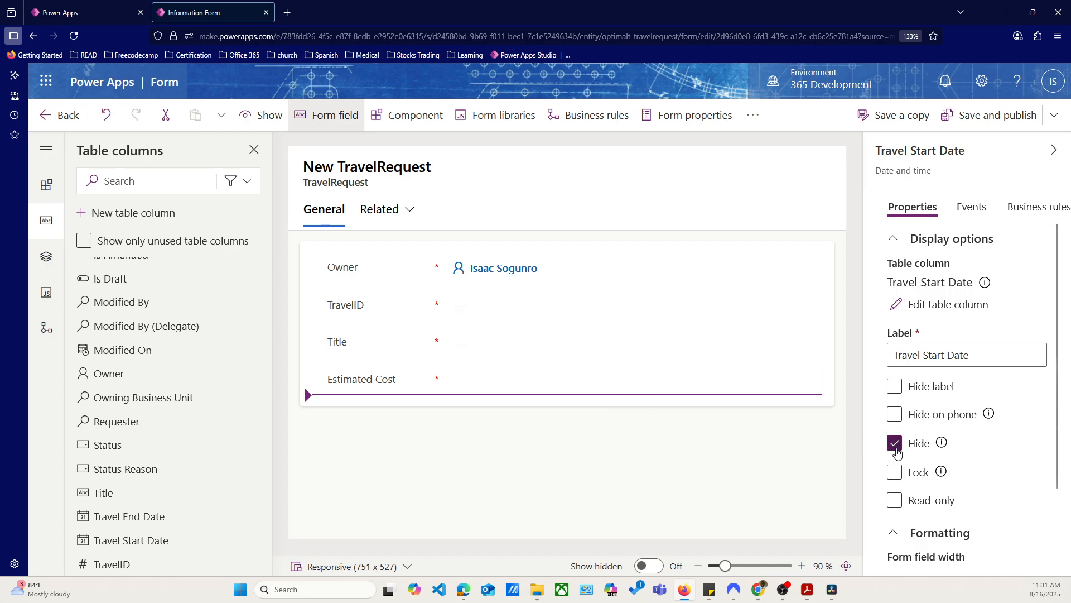
click(650, 567)
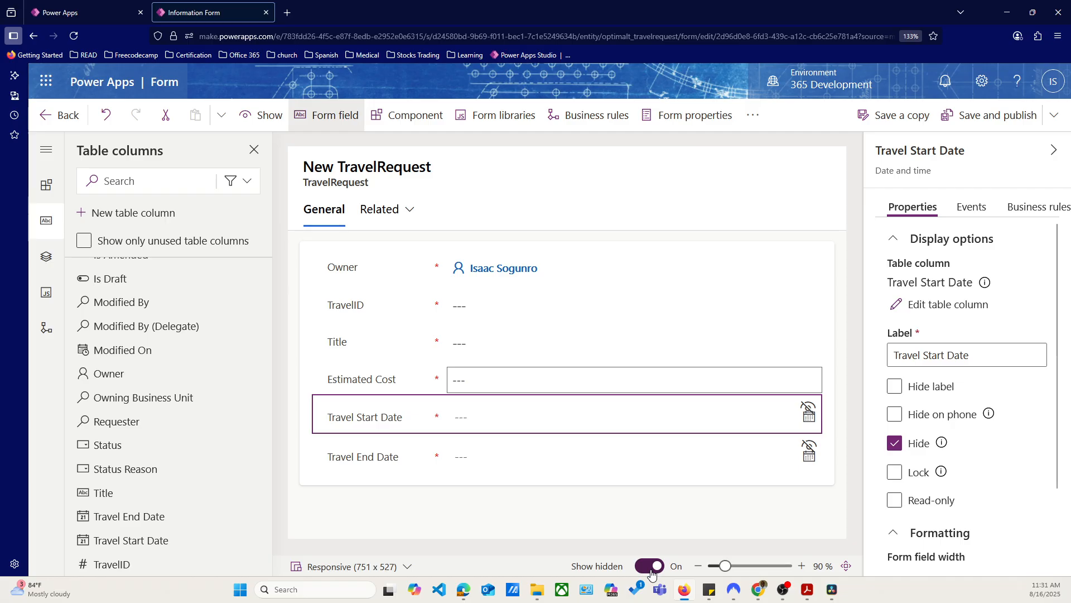
click(651, 567)
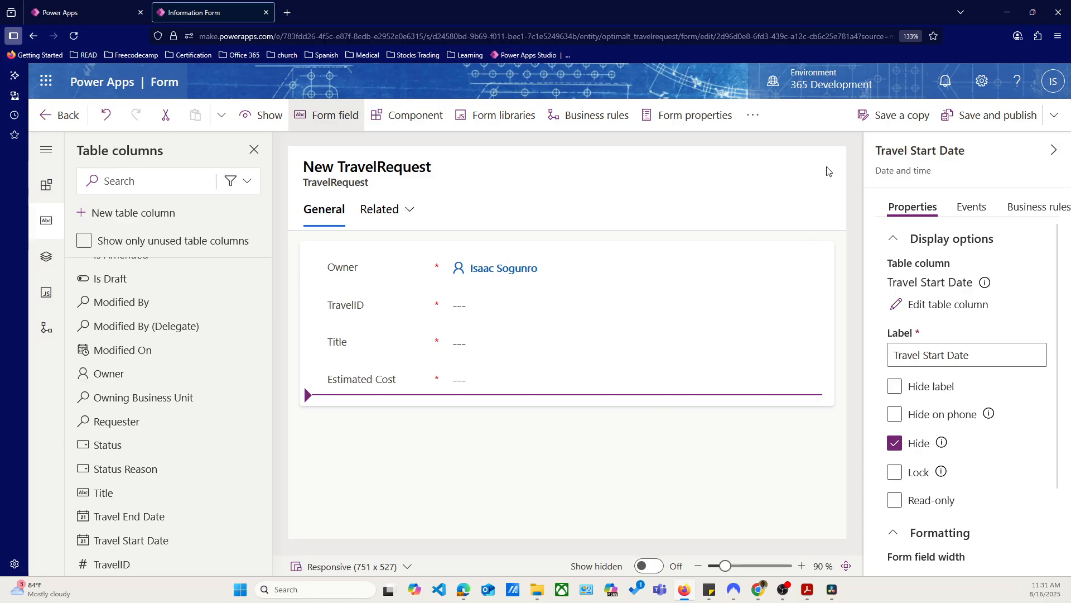
click(987, 115)
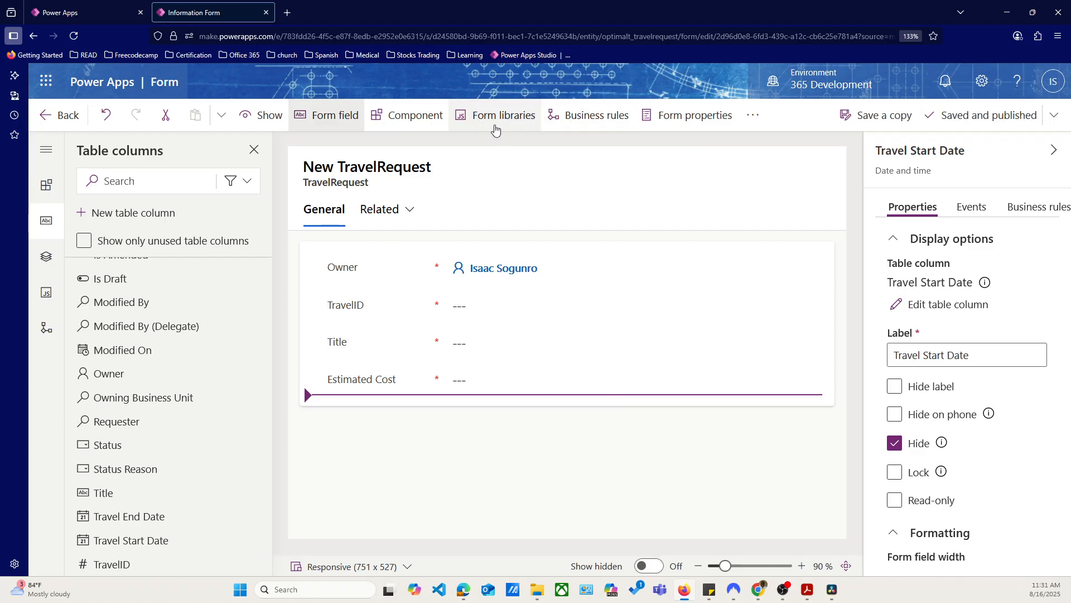
Set the status of the form's inactive business rule to Active, and save and publish the form
click(569, 120)
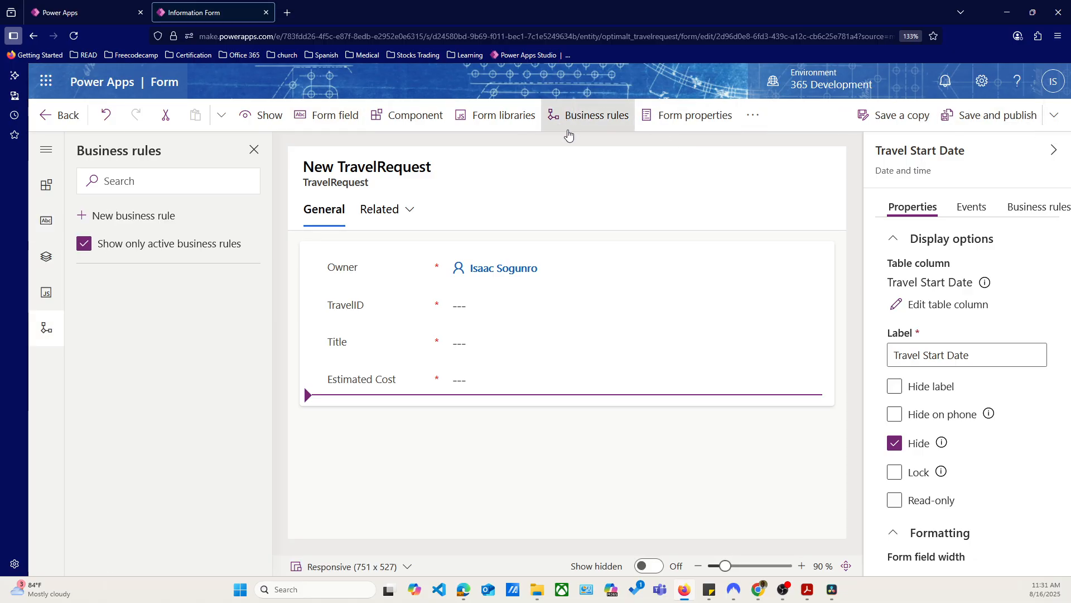
click(83, 244)
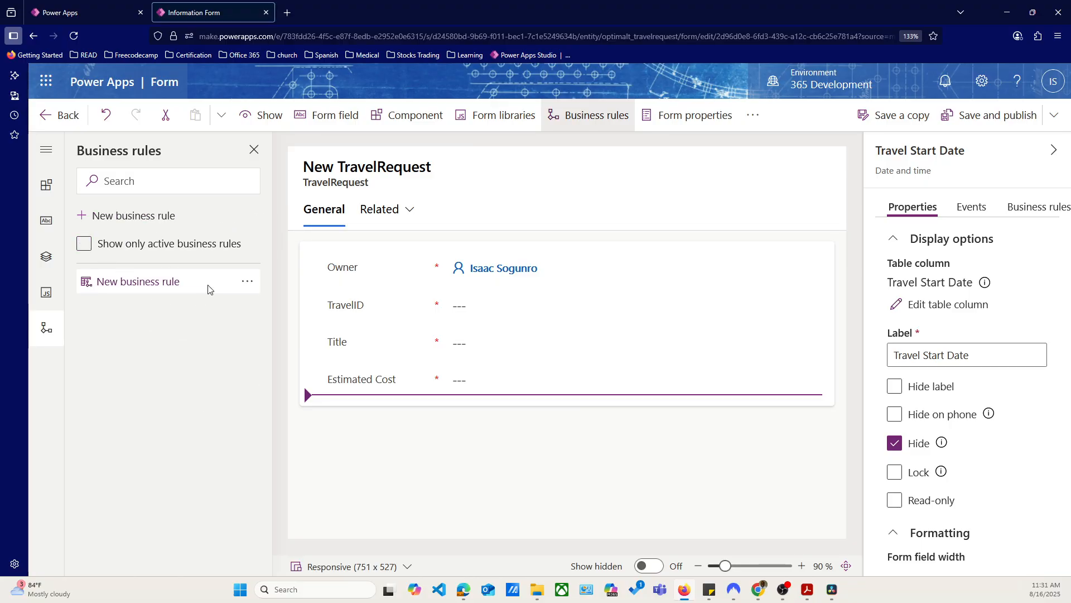
click(244, 286)
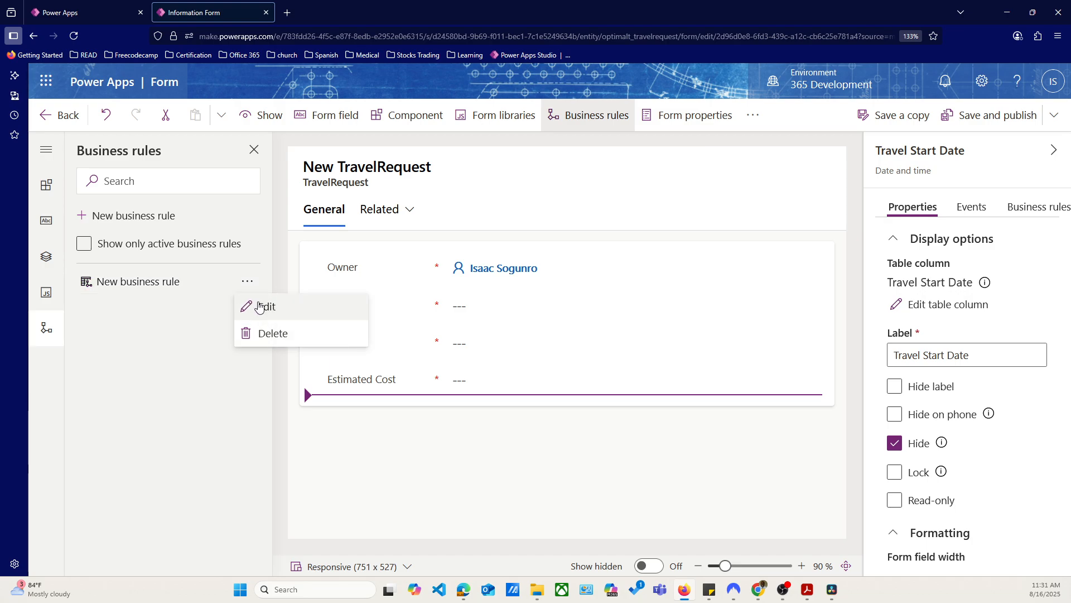
click(262, 306)
click(302, 217)
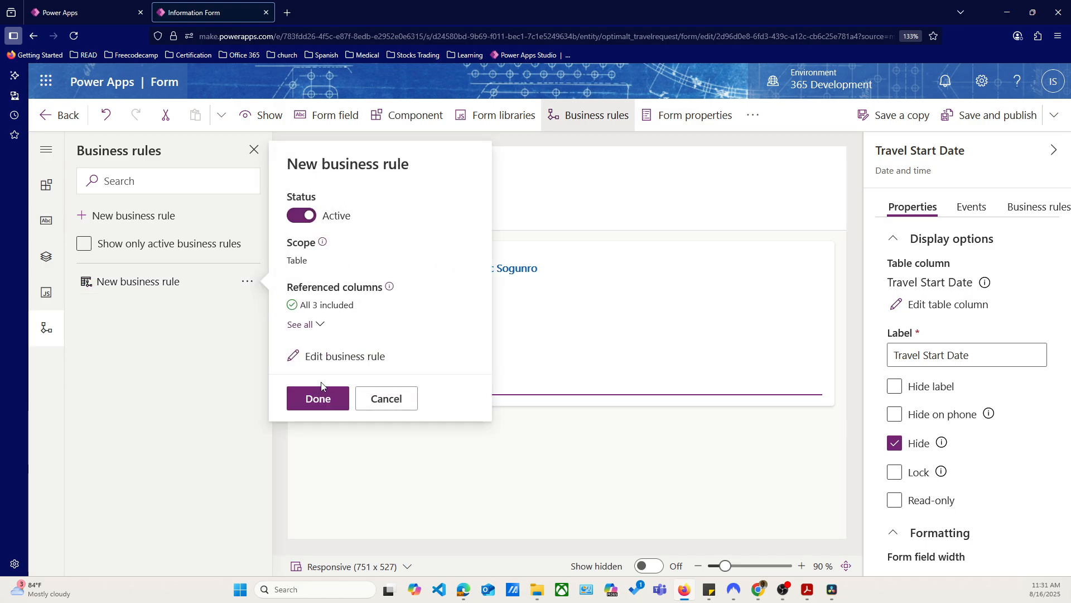
click(318, 396)
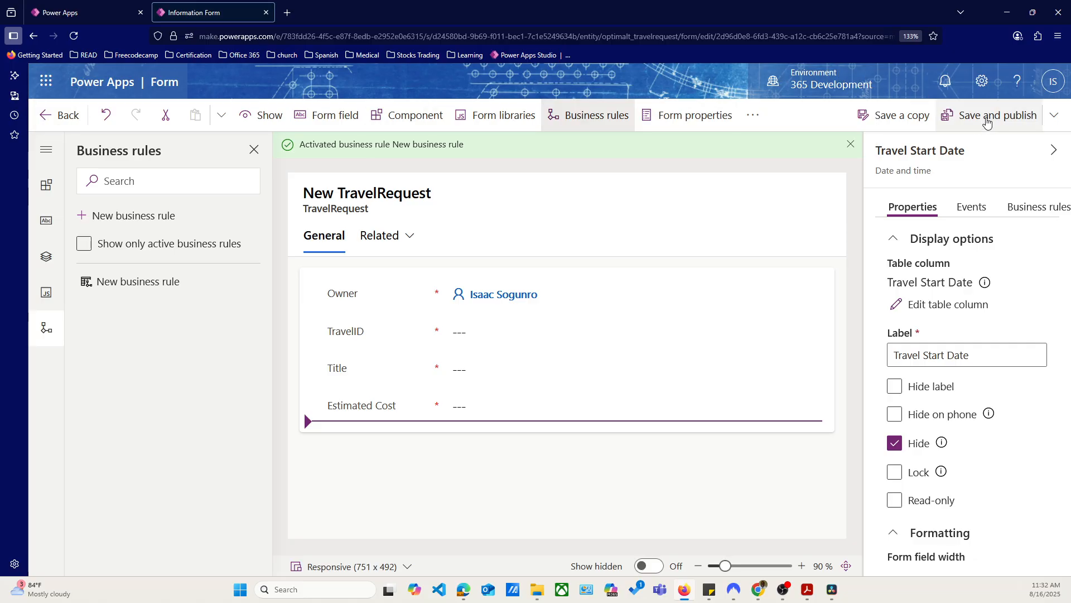
click(992, 115)
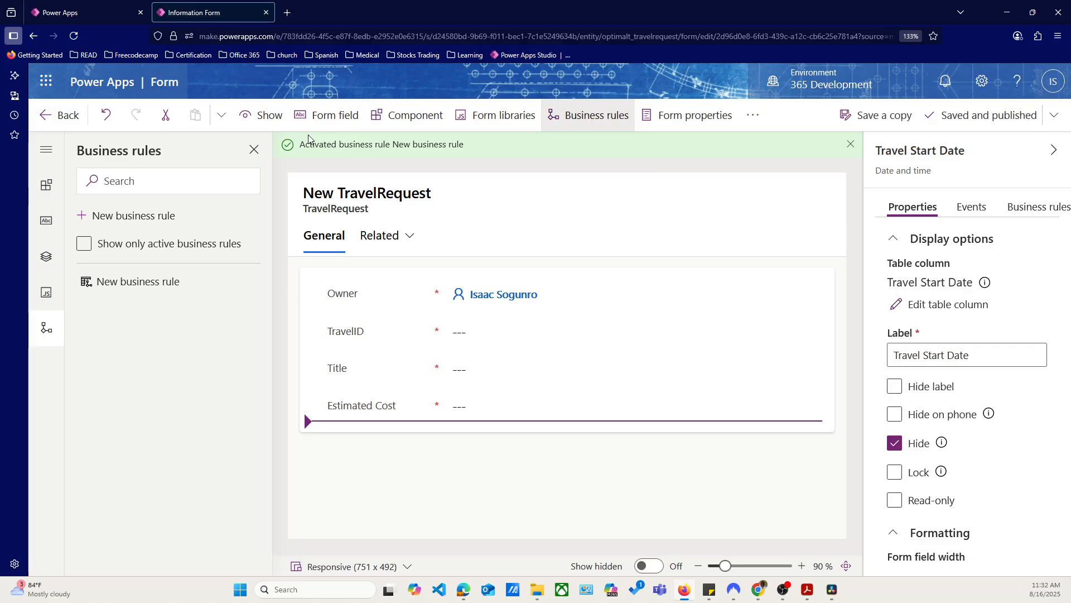
Start a new TravelRequest in the app preview, enter "sdfsdfsd" as the Title, and check the travel date fields
click(63, 115)
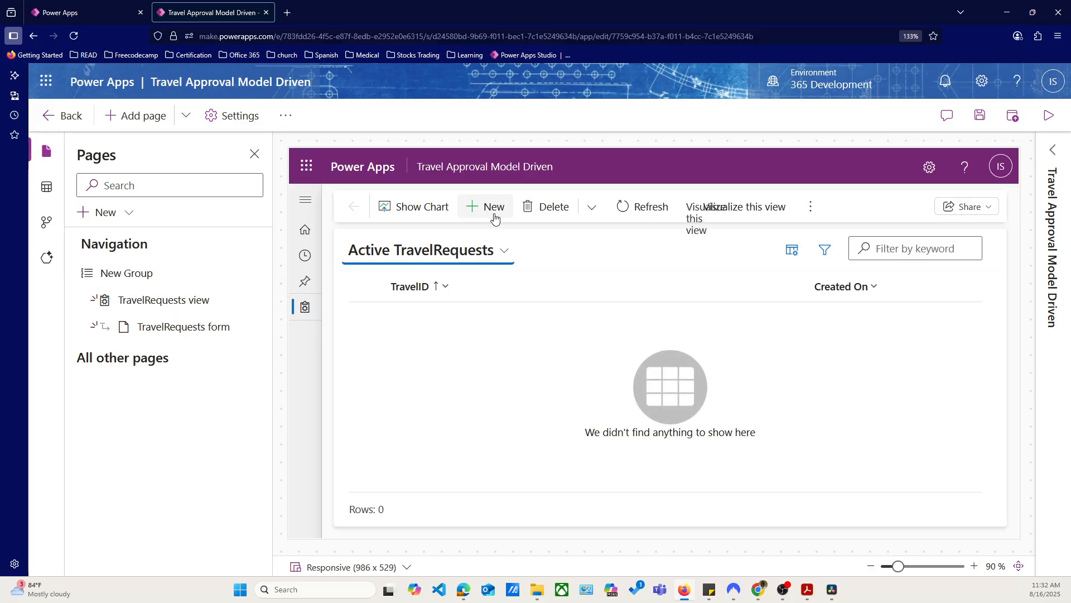
click(494, 218)
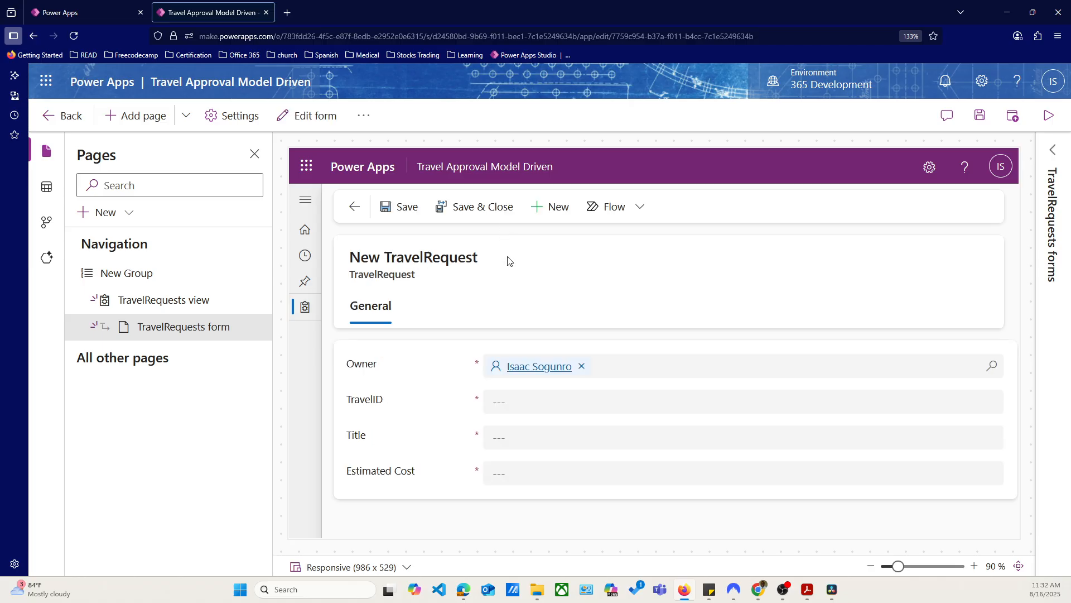
click(572, 439)
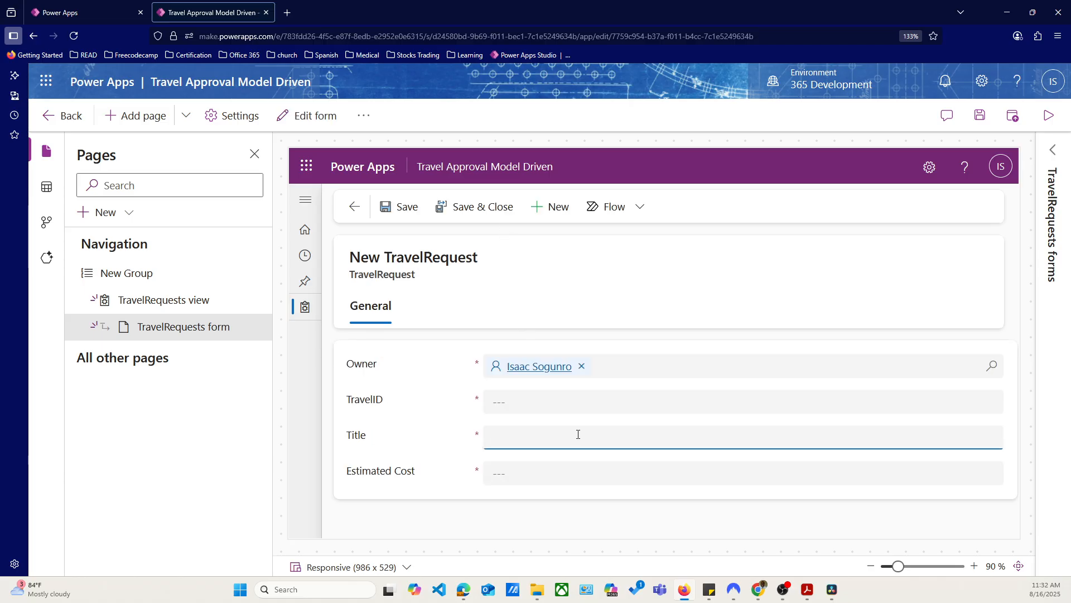
text(sdfsdfsd)
click(603, 406)
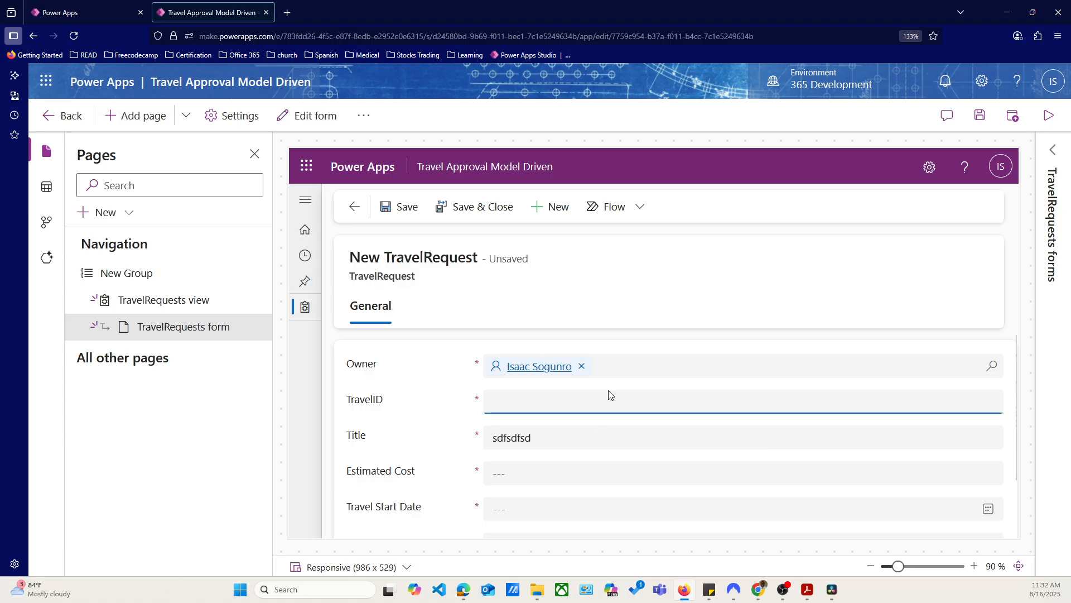
scroll(609, 395, down, 2)
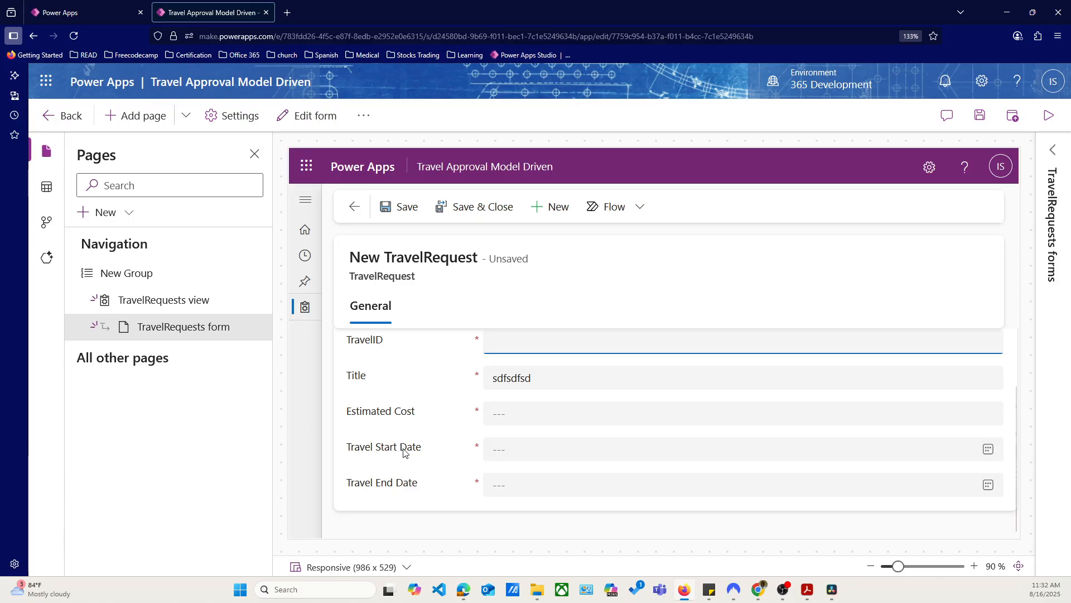
scroll(527, 446, up, 2)
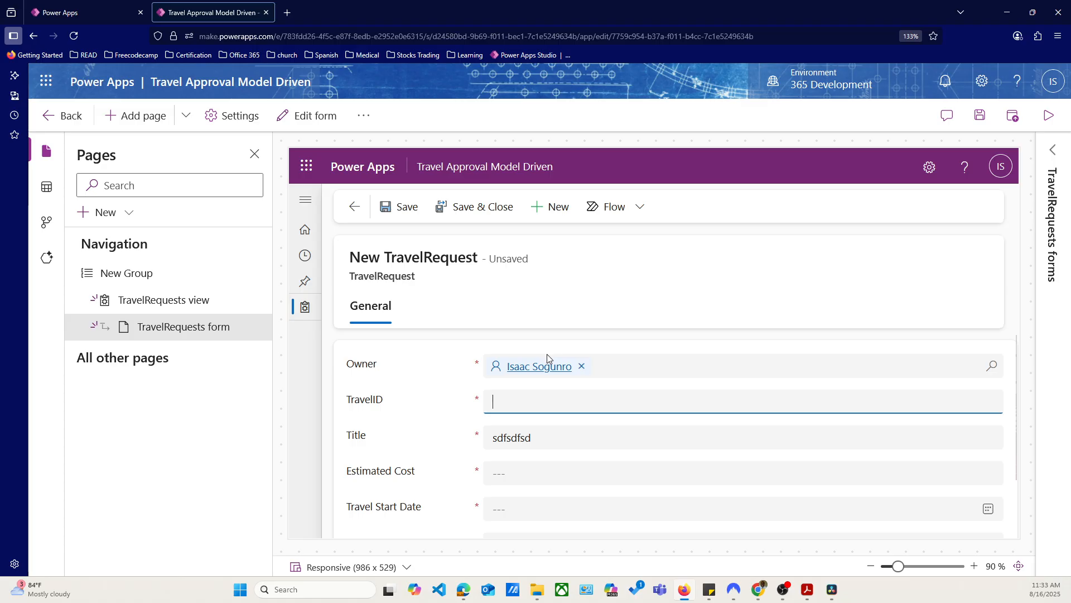
mouse_move(545, 366)
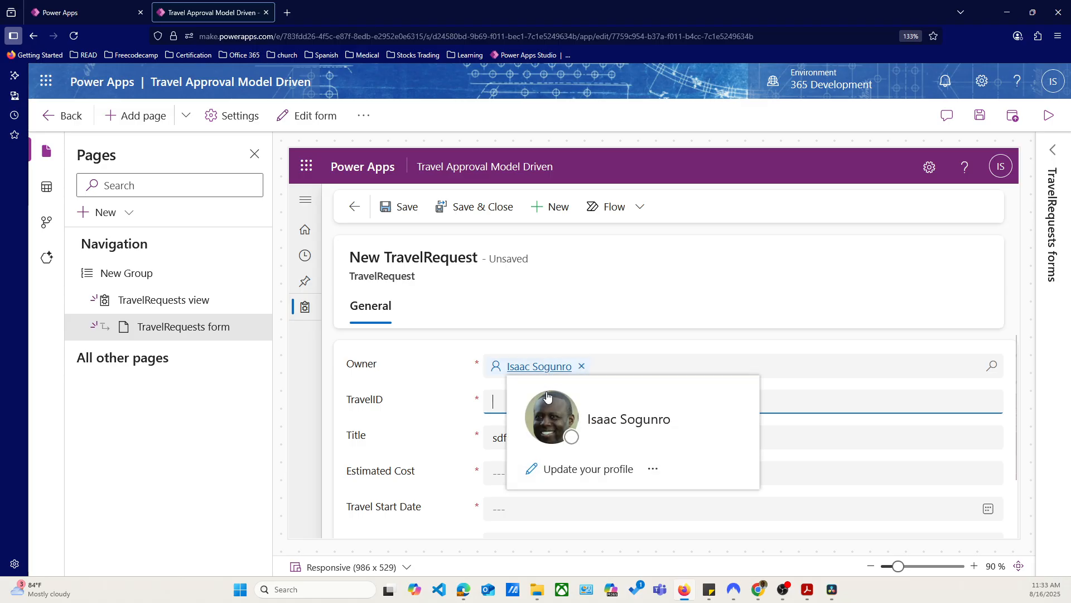